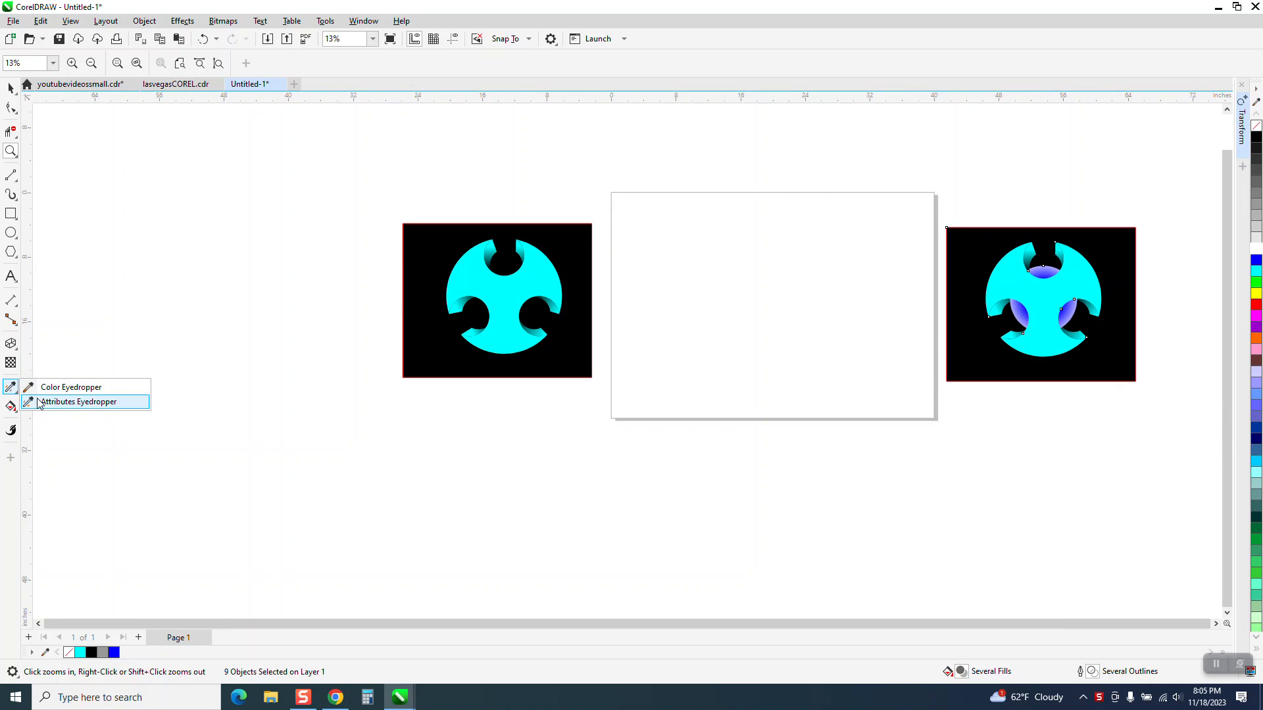
# Draw a circle about 17.6 inches in diameter on the blank page between the two finished designs.
pyautogui.moveTo(11, 177)
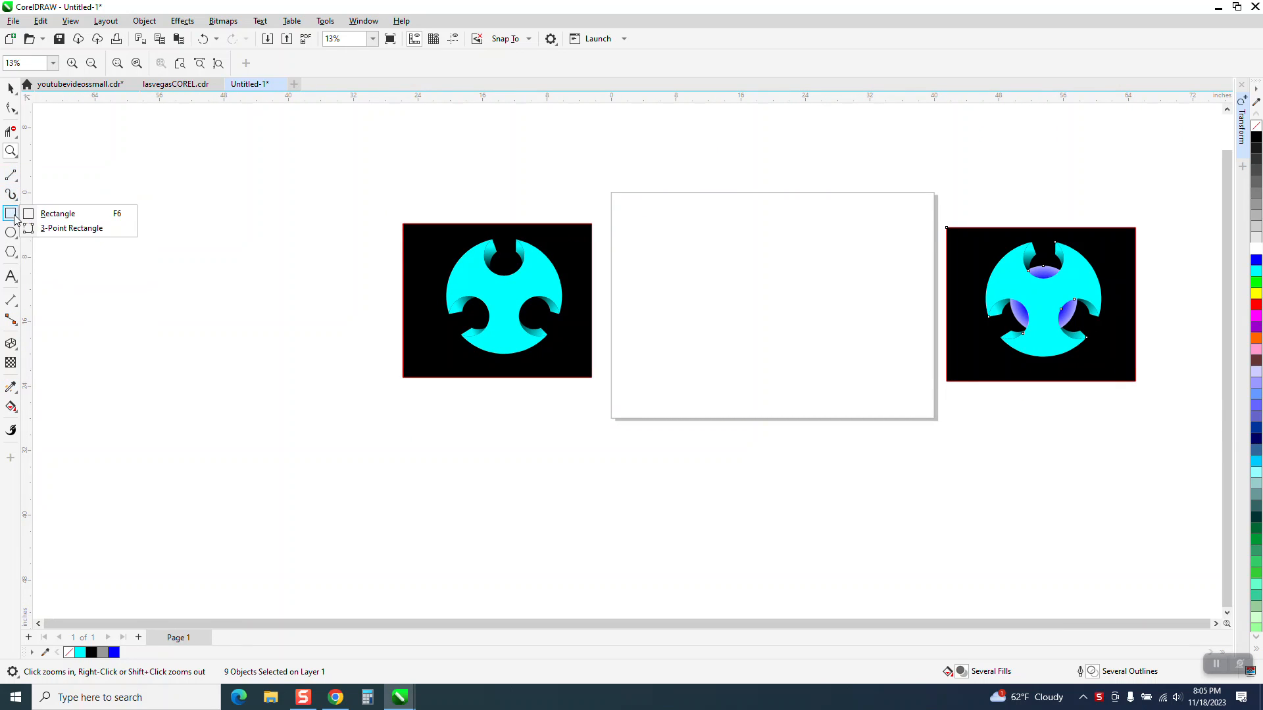
pyautogui.moveTo(14, 152)
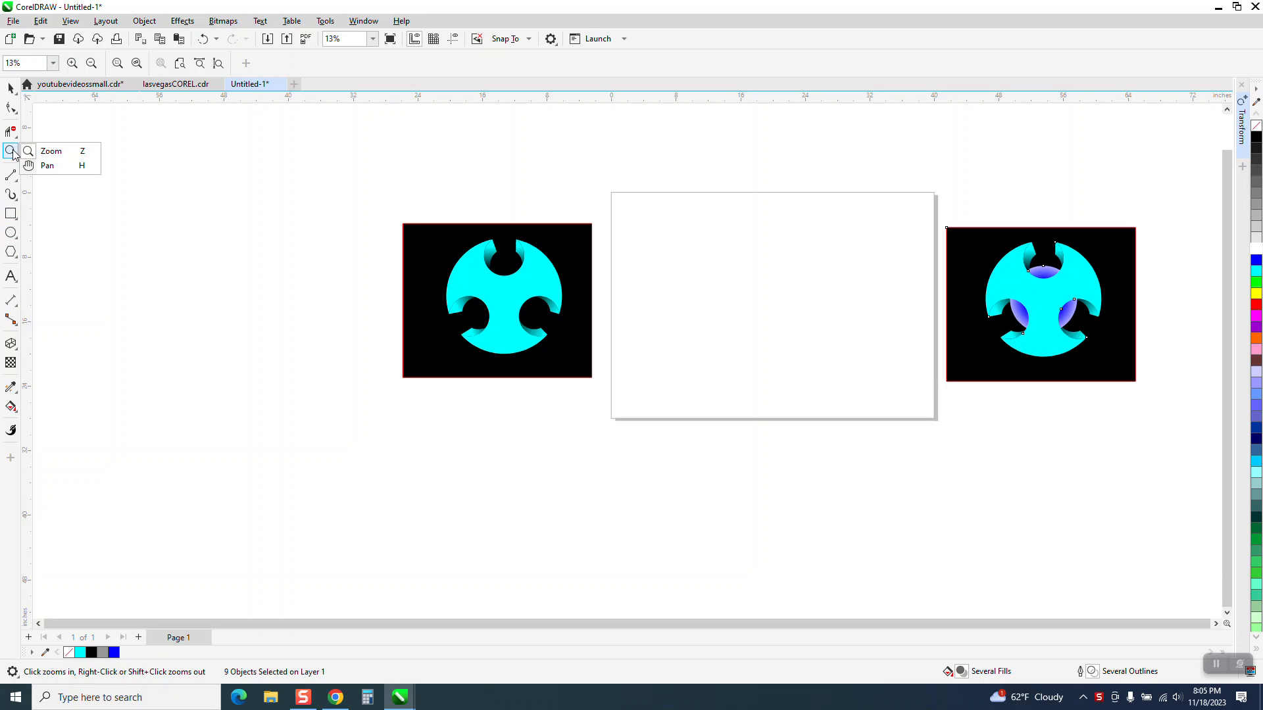
pyautogui.moveTo(595, 202); pyautogui.dragTo(1027, 453)
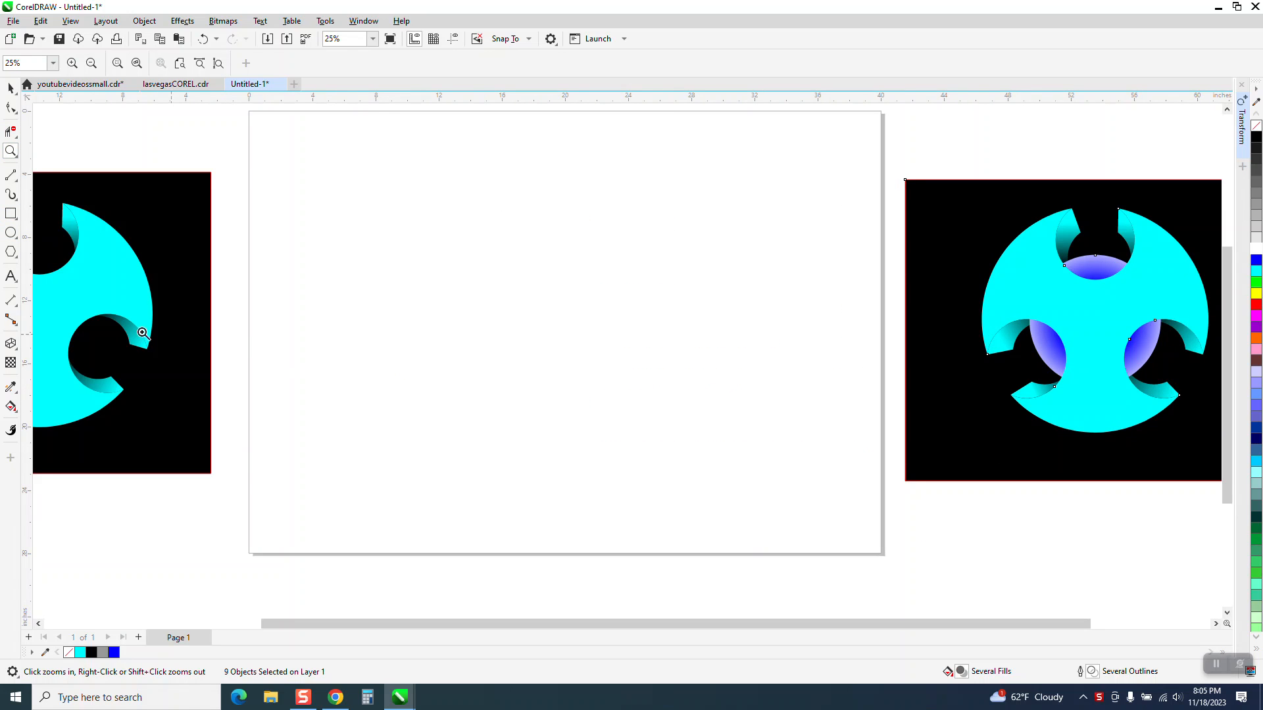
pyautogui.click(10, 232)
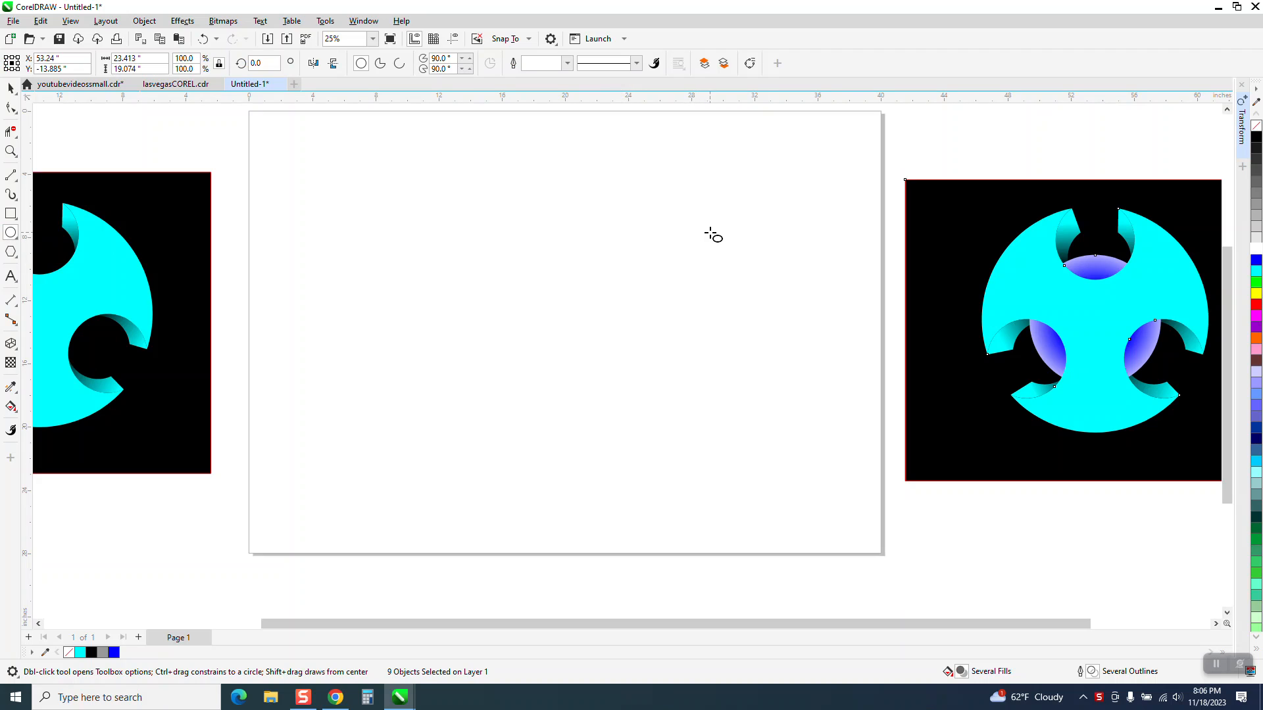
pyautogui.moveTo(716, 223); pyautogui.dragTo(431, 406)
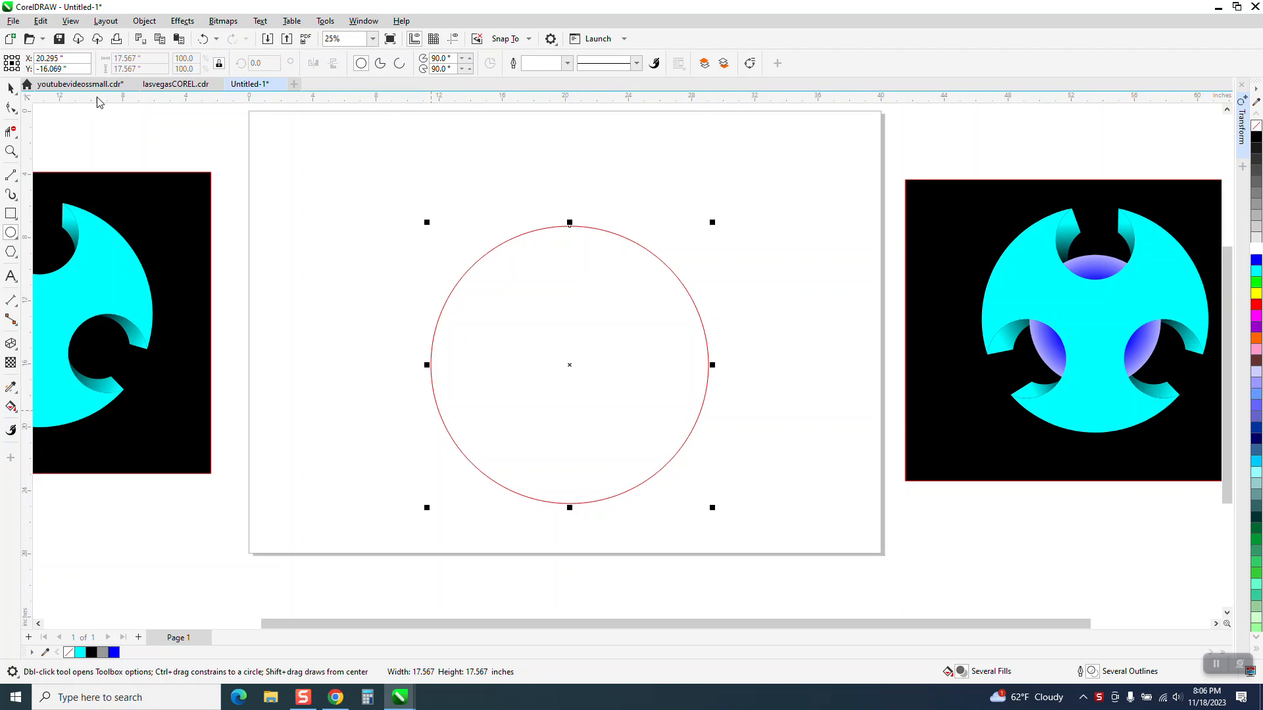
# Resize the circle to 15 inches in diameter and center it on the page.
pyautogui.moveTo(149, 59); pyautogui.dragTo(72, 69)
pyautogui.write('5')
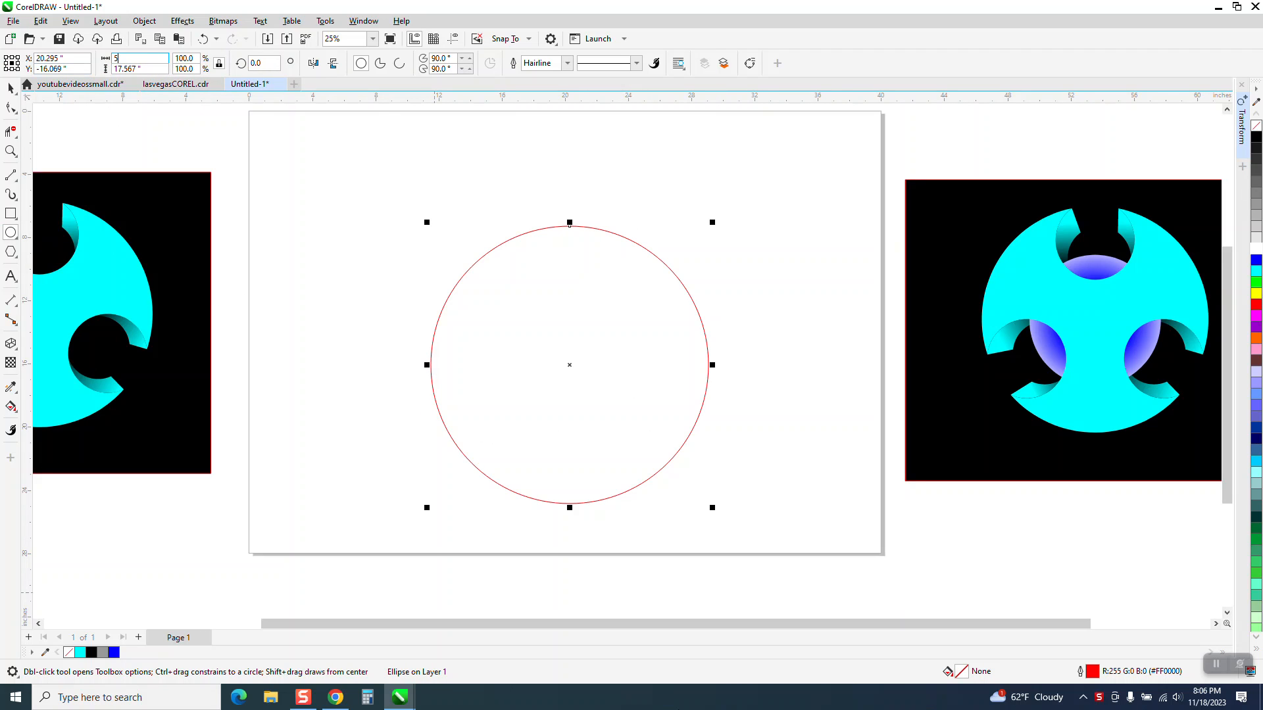
pyautogui.press('Return')
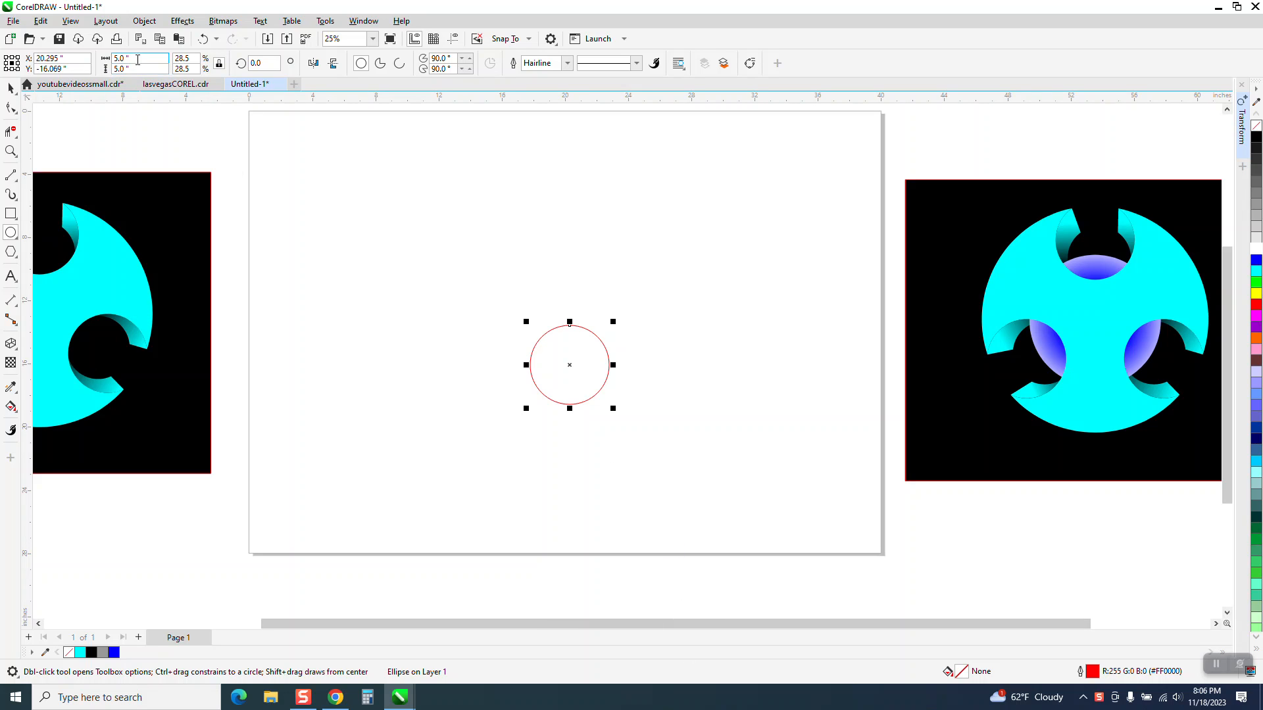
pyautogui.write('15')
pyautogui.press('Return')
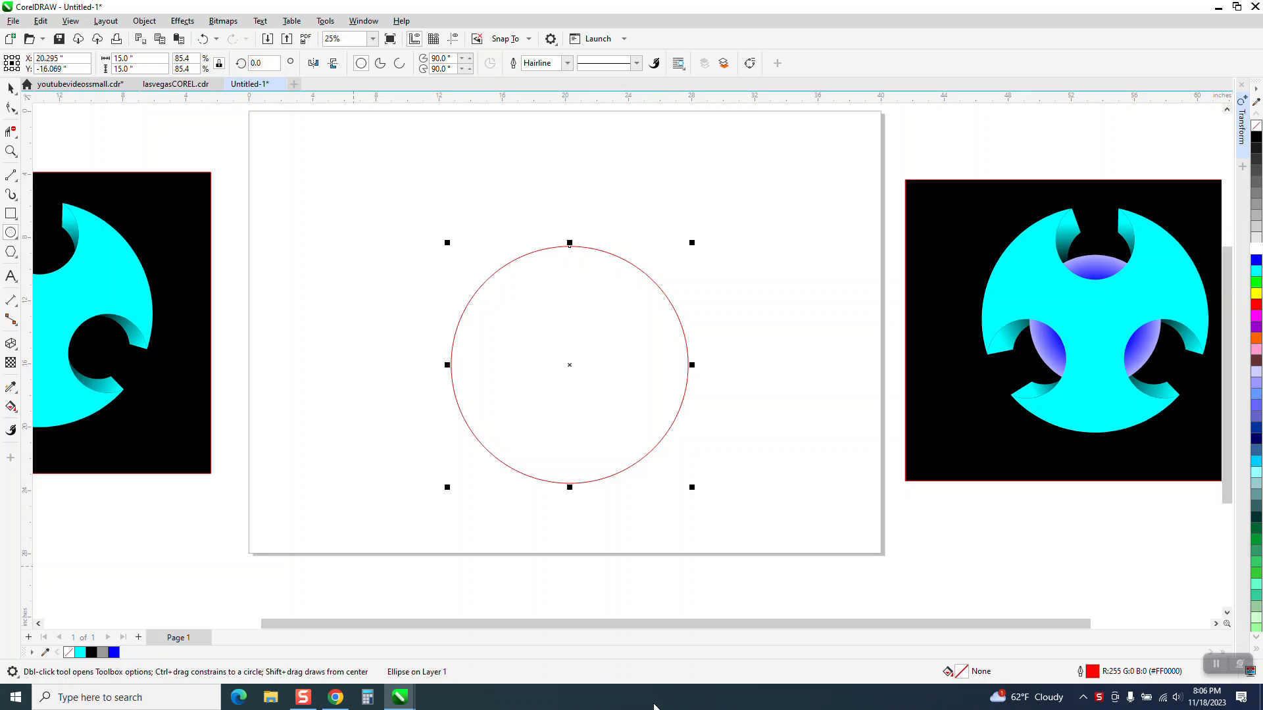
pyautogui.press('p')
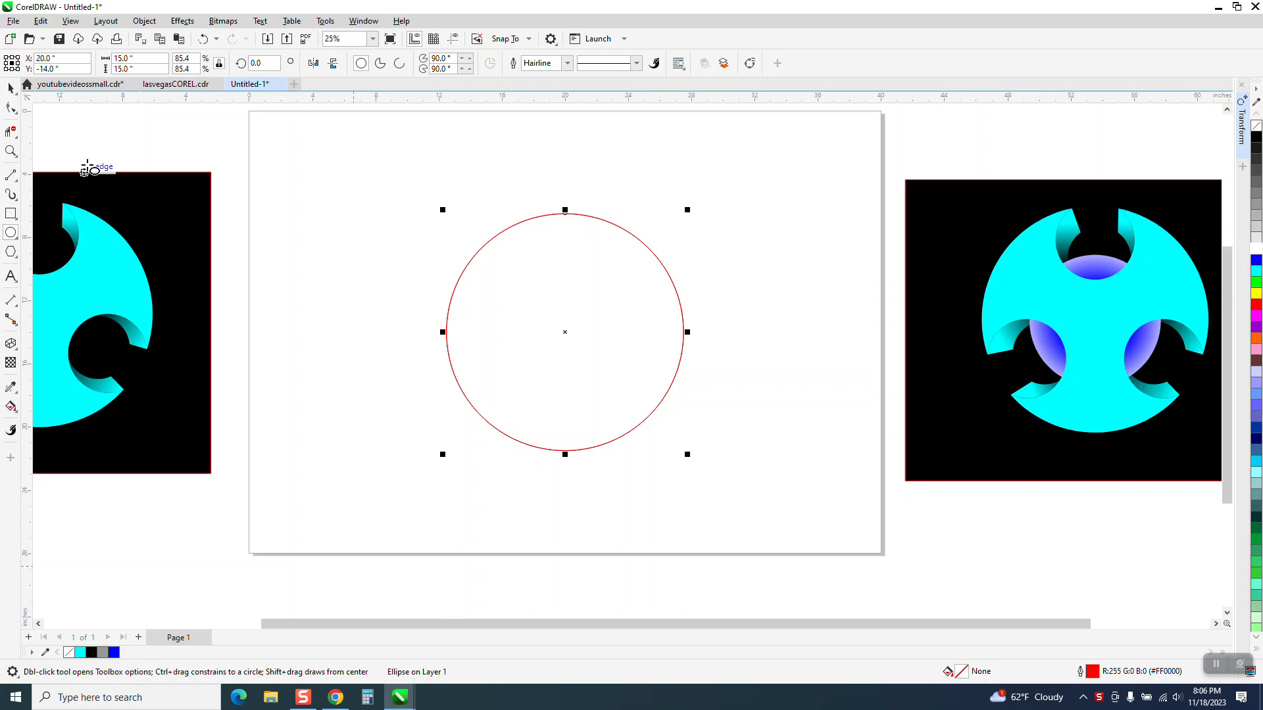
# Duplicate the circle in place and set the copy's diameter to 5 inches.
pyautogui.click(123, 57)
pyautogui.write('5')
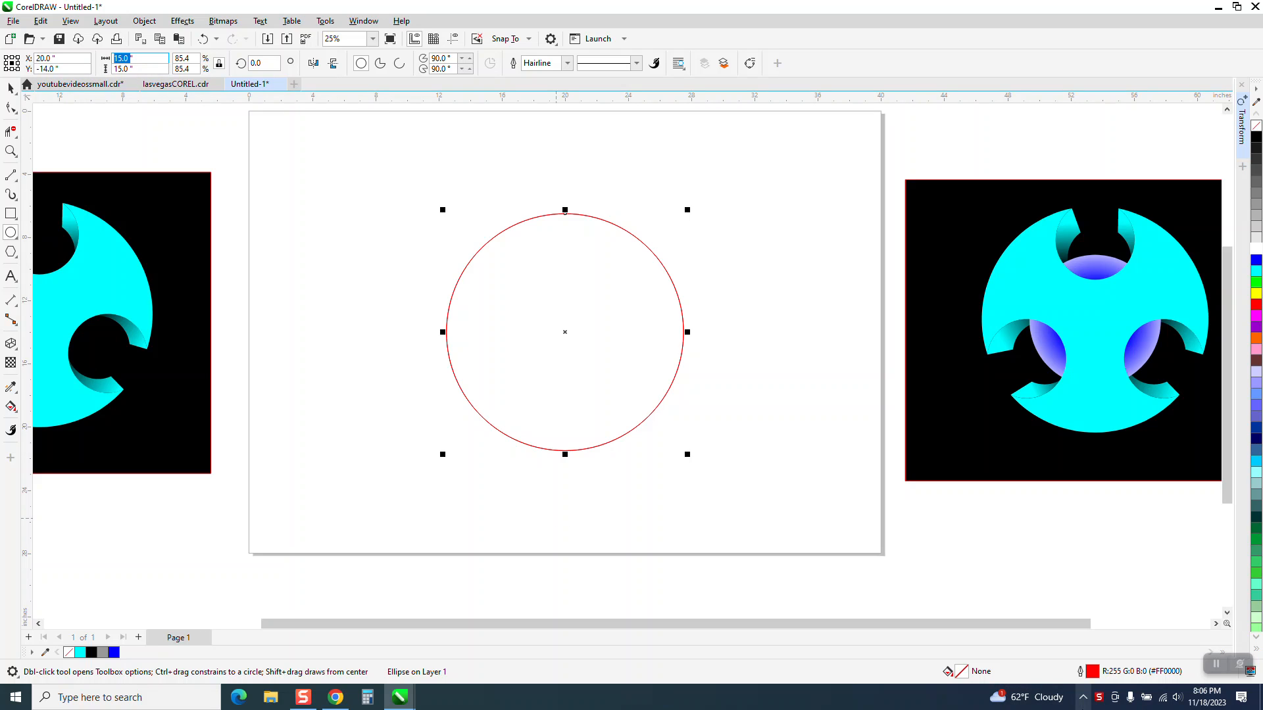
pyautogui.press('Return')
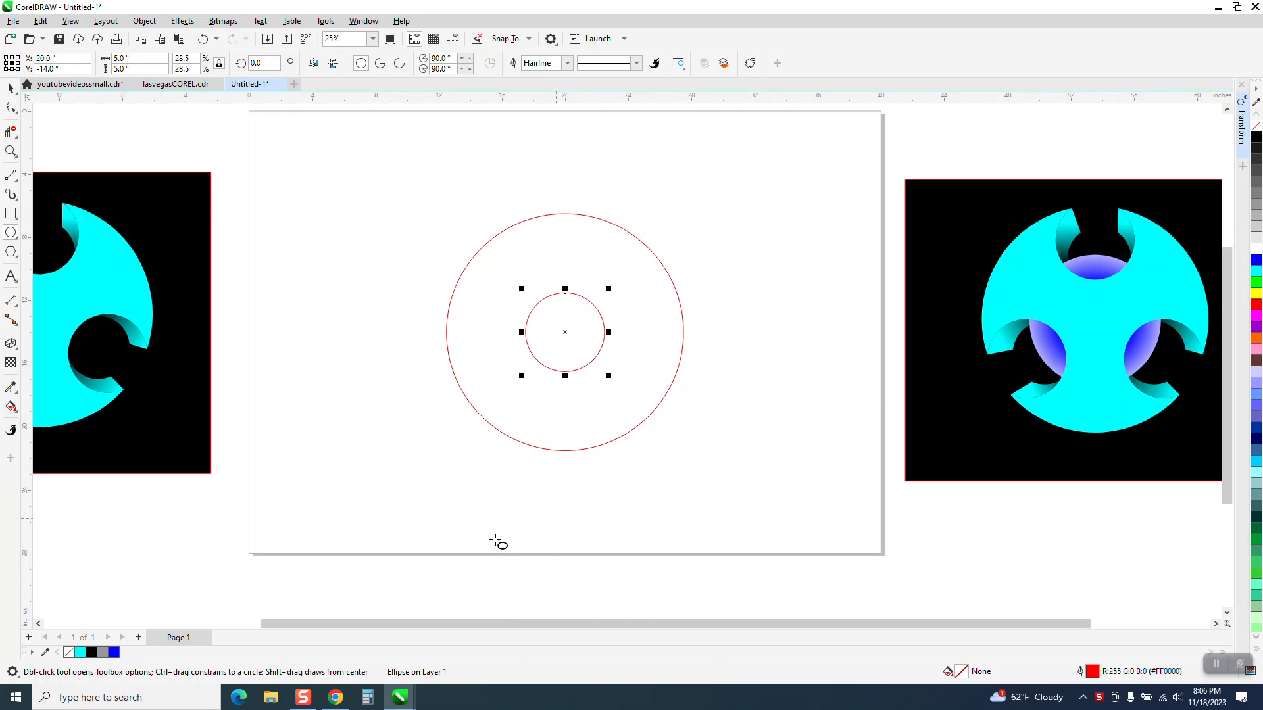
# Left-align the small circle with the large circle and show the guidelines through the page center.
pyautogui.click(10, 87)
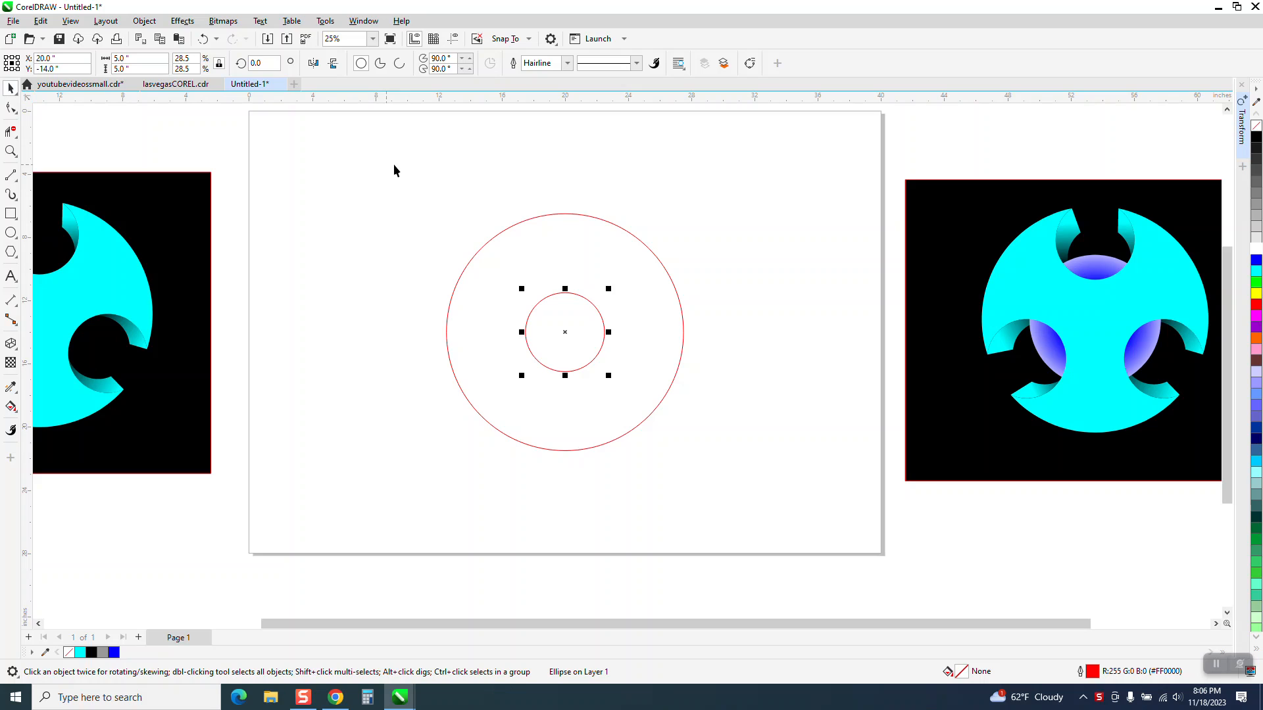
pyautogui.moveTo(632, 485); pyautogui.dragTo(761, 519)
pyautogui.press('l')
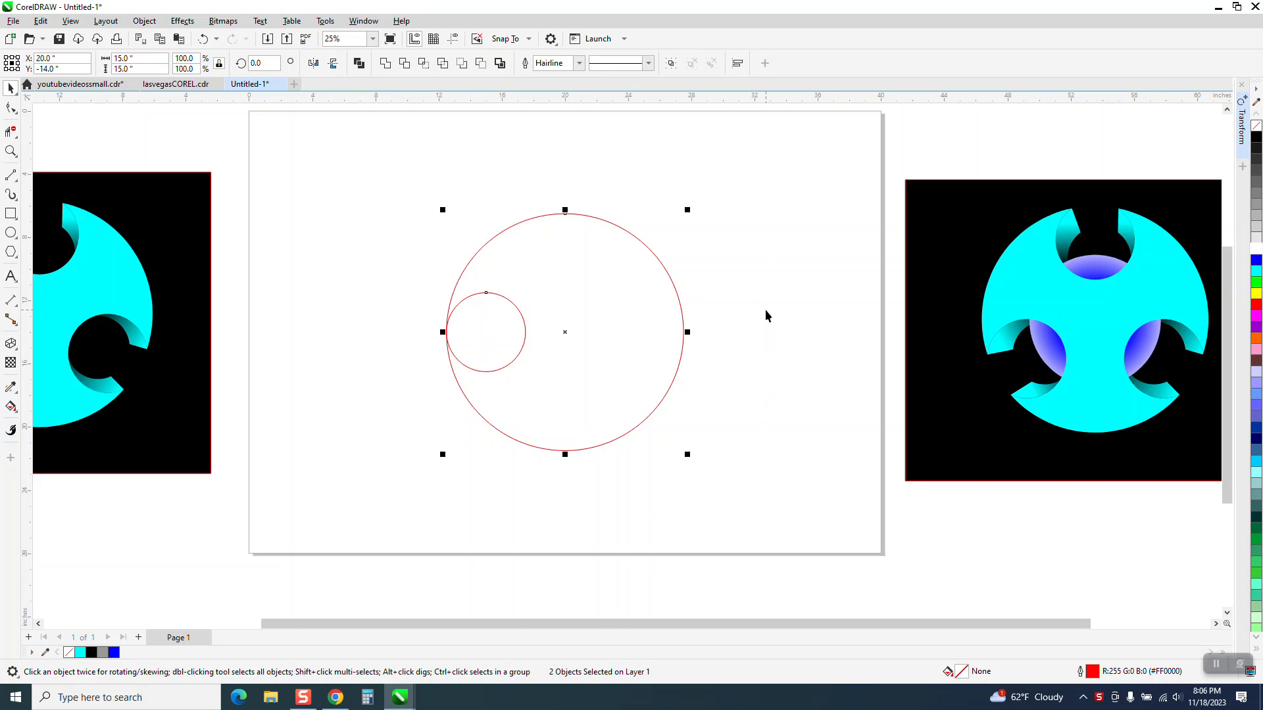
pyautogui.click(453, 41)
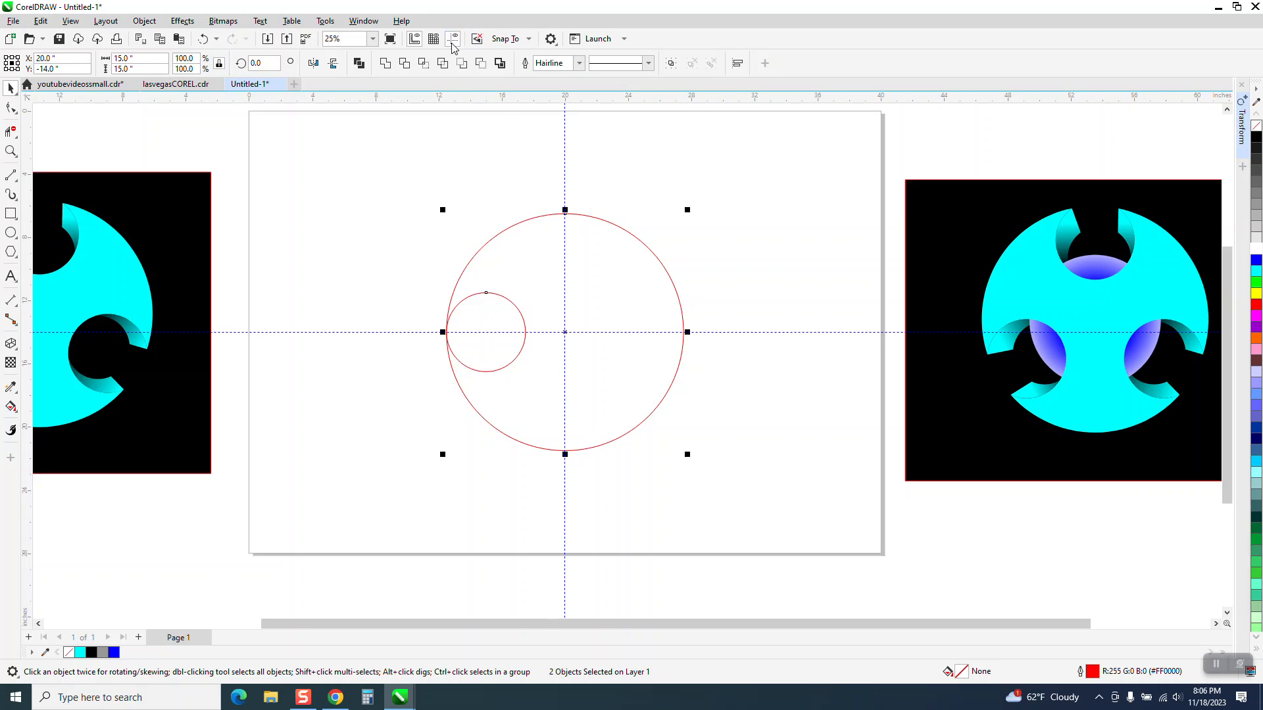
pyautogui.click(442, 251)
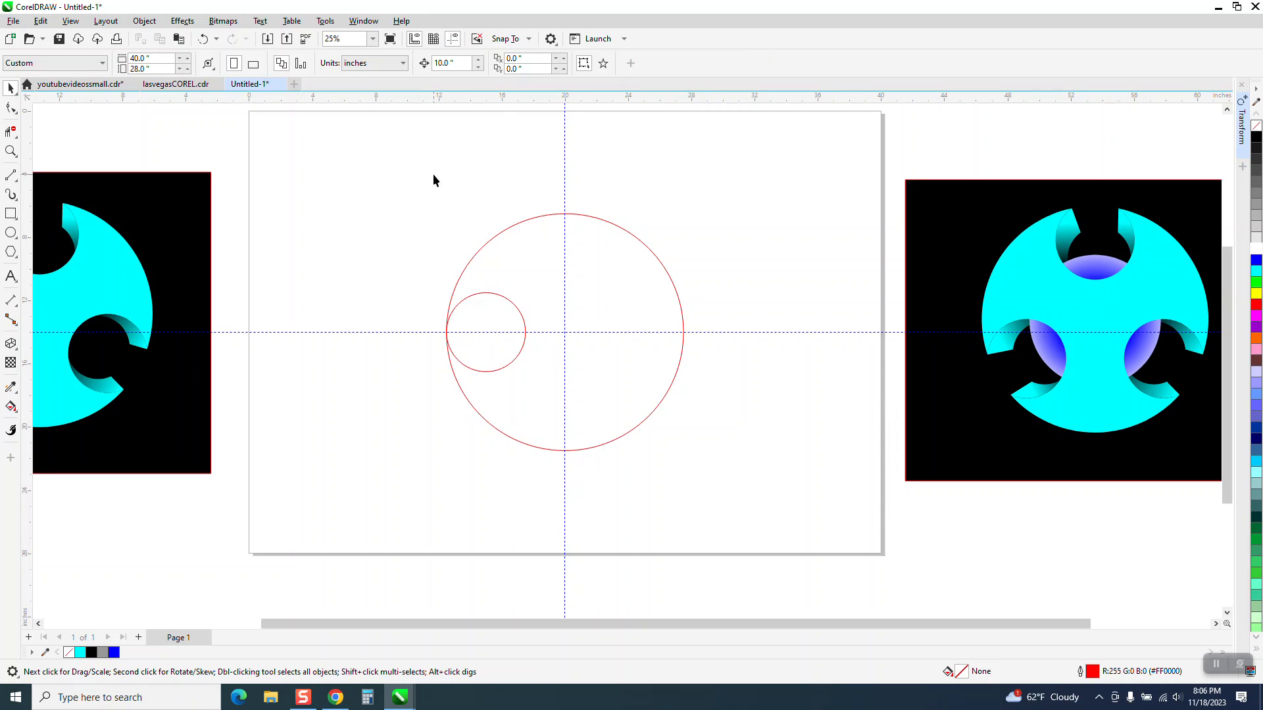
# Display the Transform docker with its rotation settings.
pyautogui.click(364, 21)
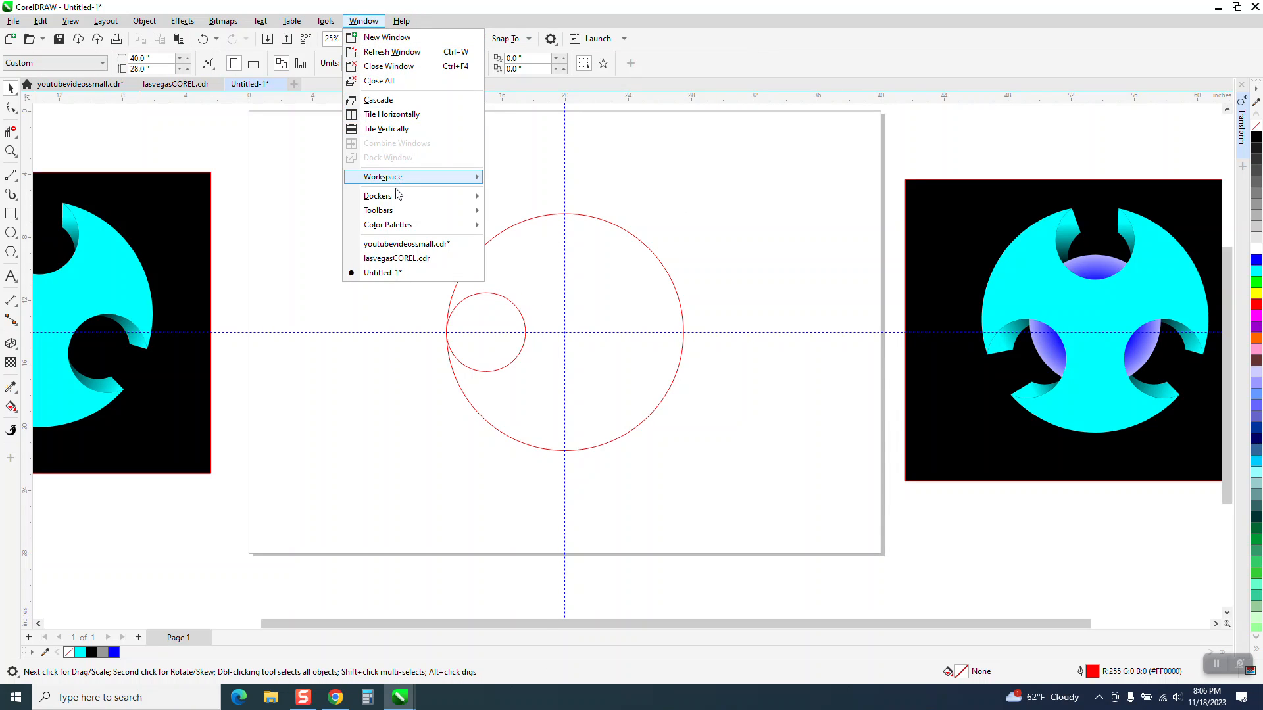
pyautogui.moveTo(395, 196)
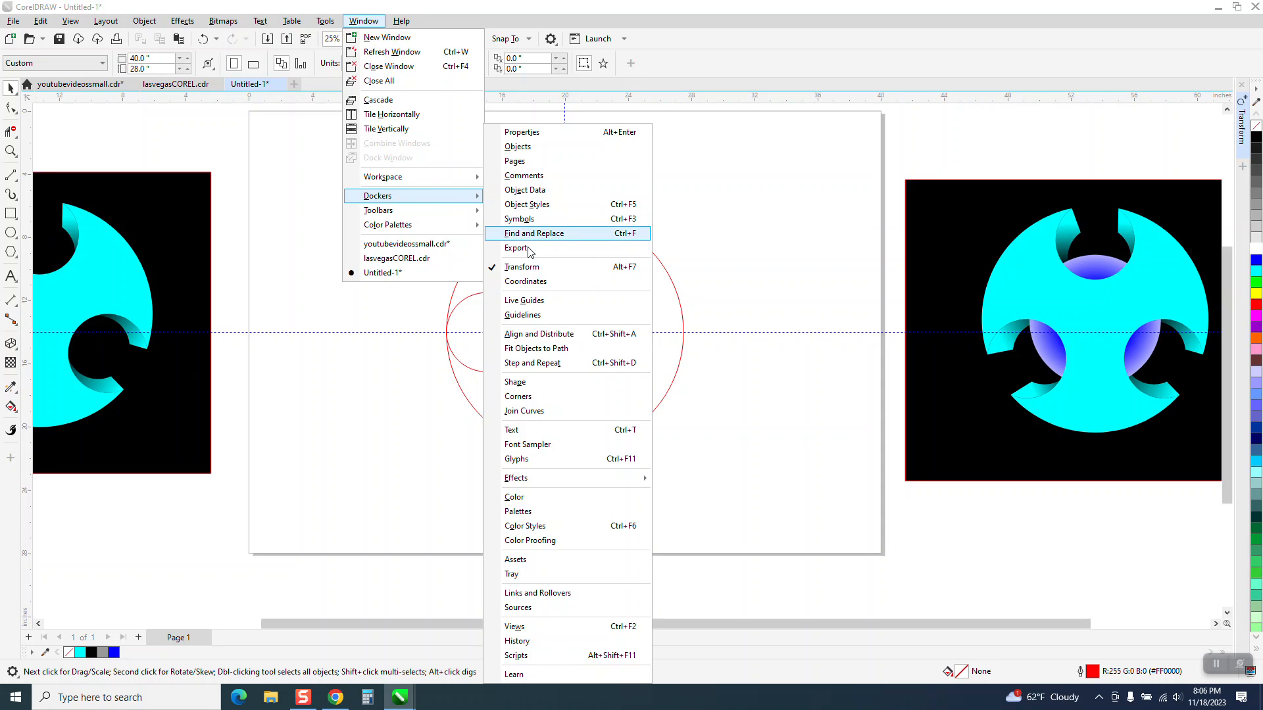
pyautogui.click(524, 266)
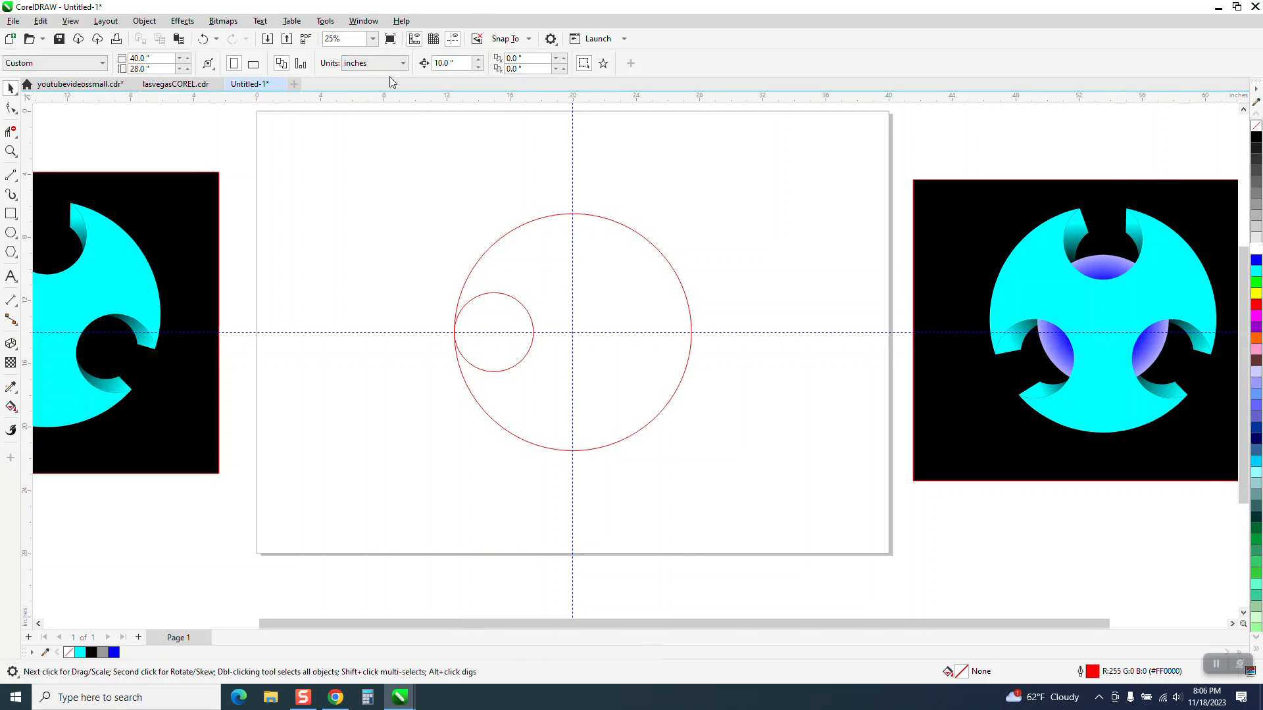
pyautogui.click(363, 20)
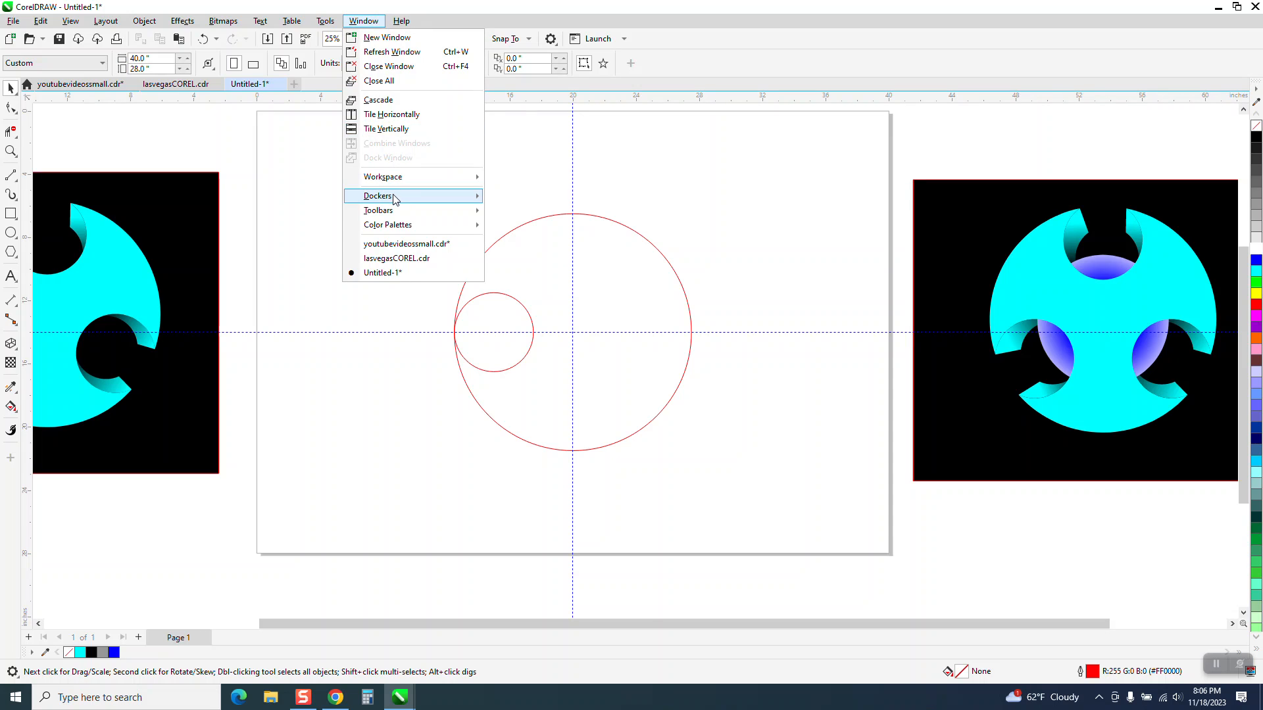
pyautogui.moveTo(395, 197)
pyautogui.click(523, 267)
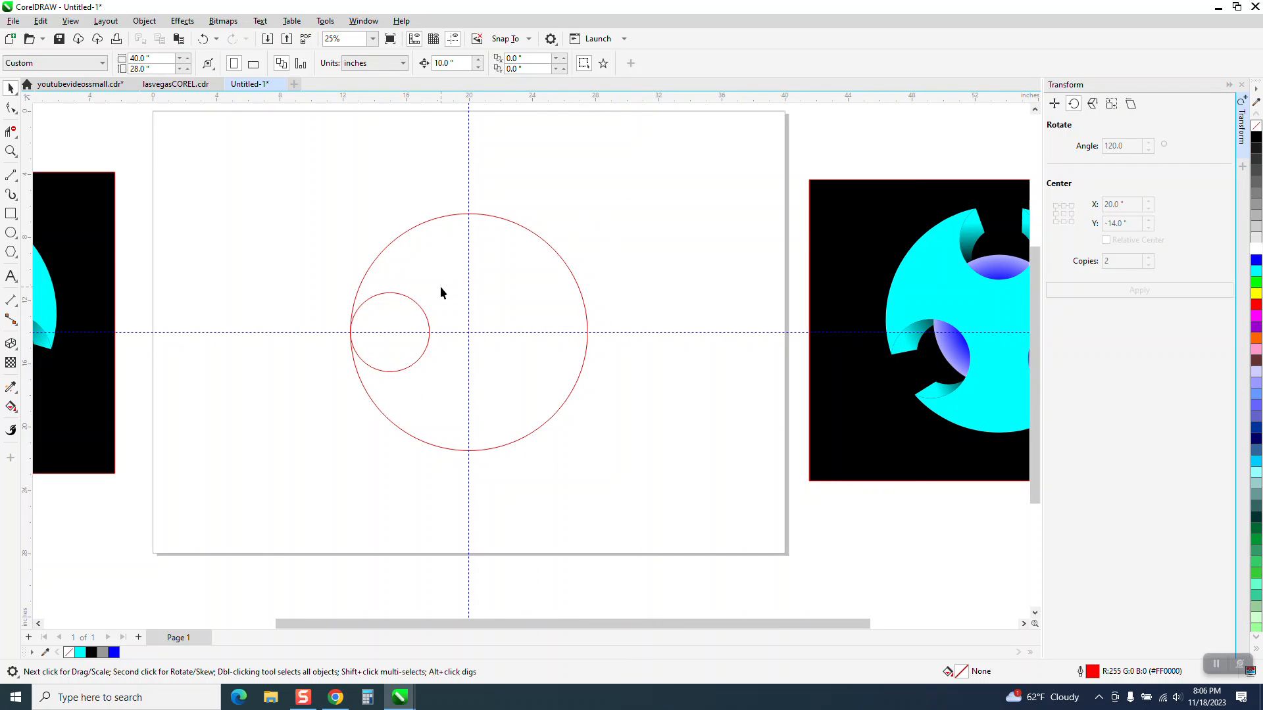
# Move the small circle's rotation center to the large circle's center and create 2 copies rotated by 120 degrees.
pyautogui.click(423, 308)
pyautogui.click(423, 314)
pyautogui.click(391, 332)
pyautogui.moveTo(419, 338); pyautogui.dragTo(466, 333)
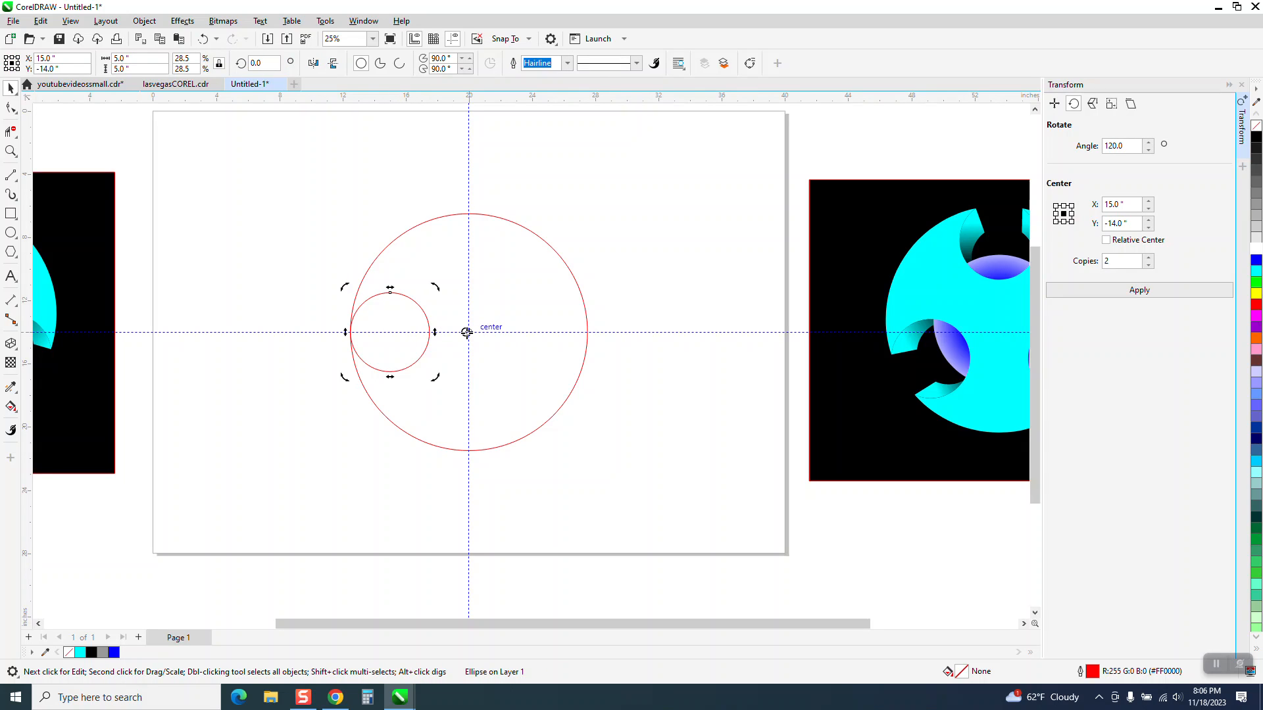
pyautogui.click(1145, 295)
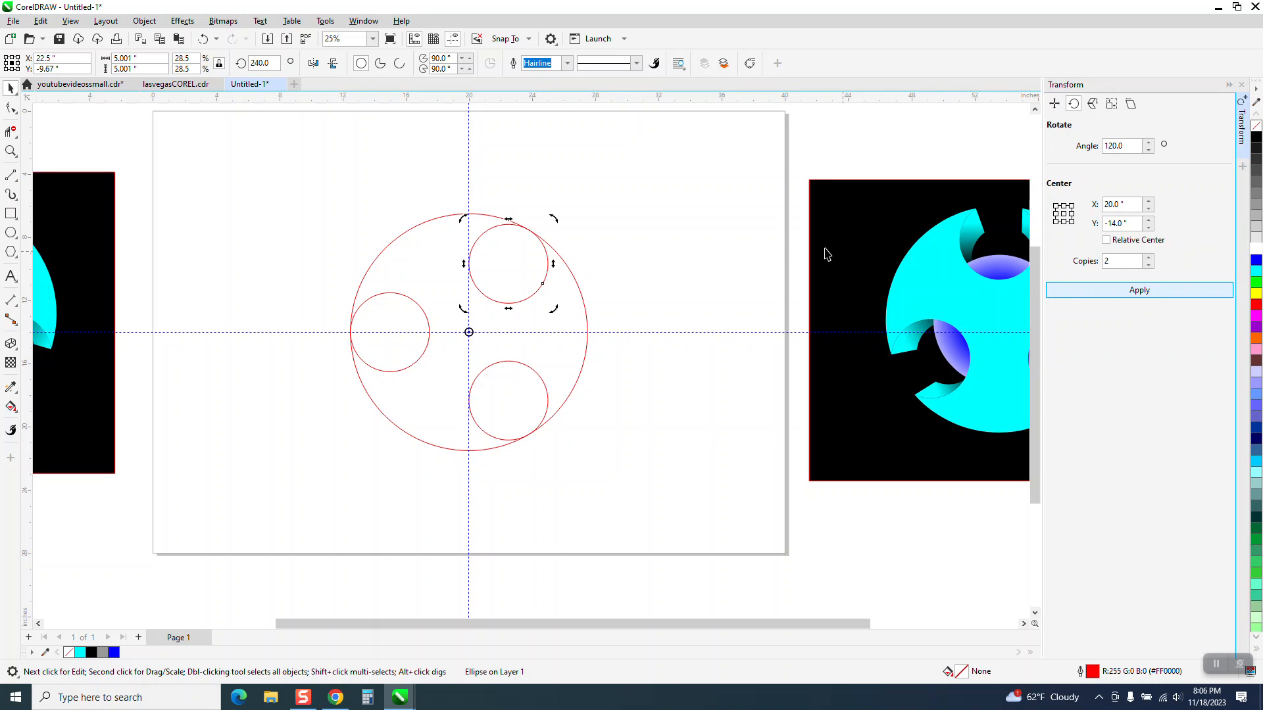
# Rotate all four circles together by 30 degrees and shrink the large circle about its center to about 14.6 inches.
pyautogui.moveTo(377, 342); pyautogui.dragTo(699, 505)
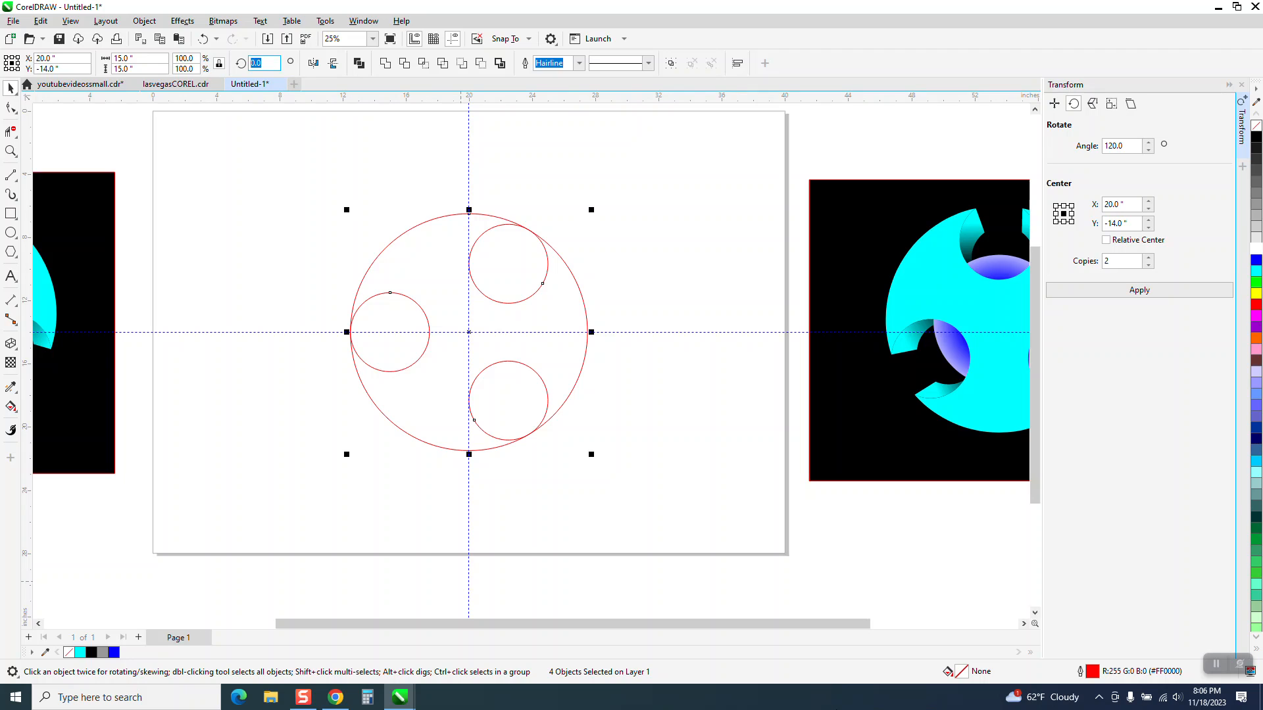
pyautogui.press('Return')
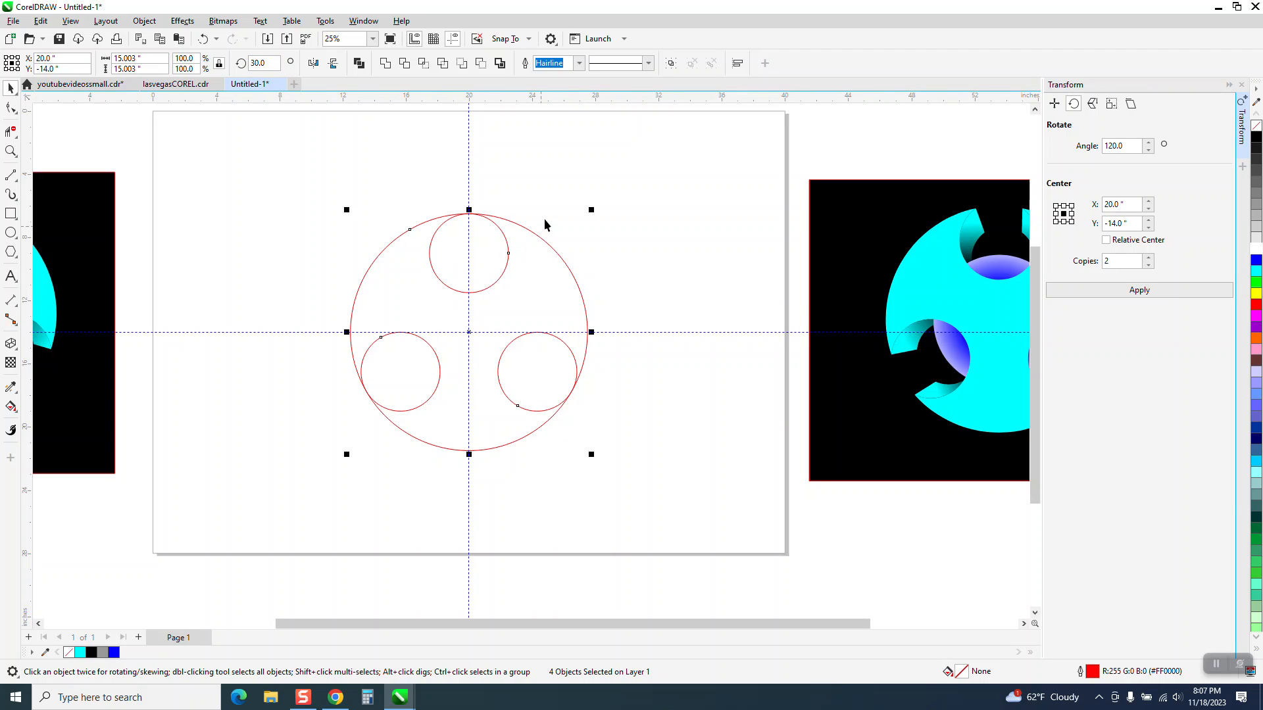
pyautogui.click(545, 251)
pyautogui.click(553, 249)
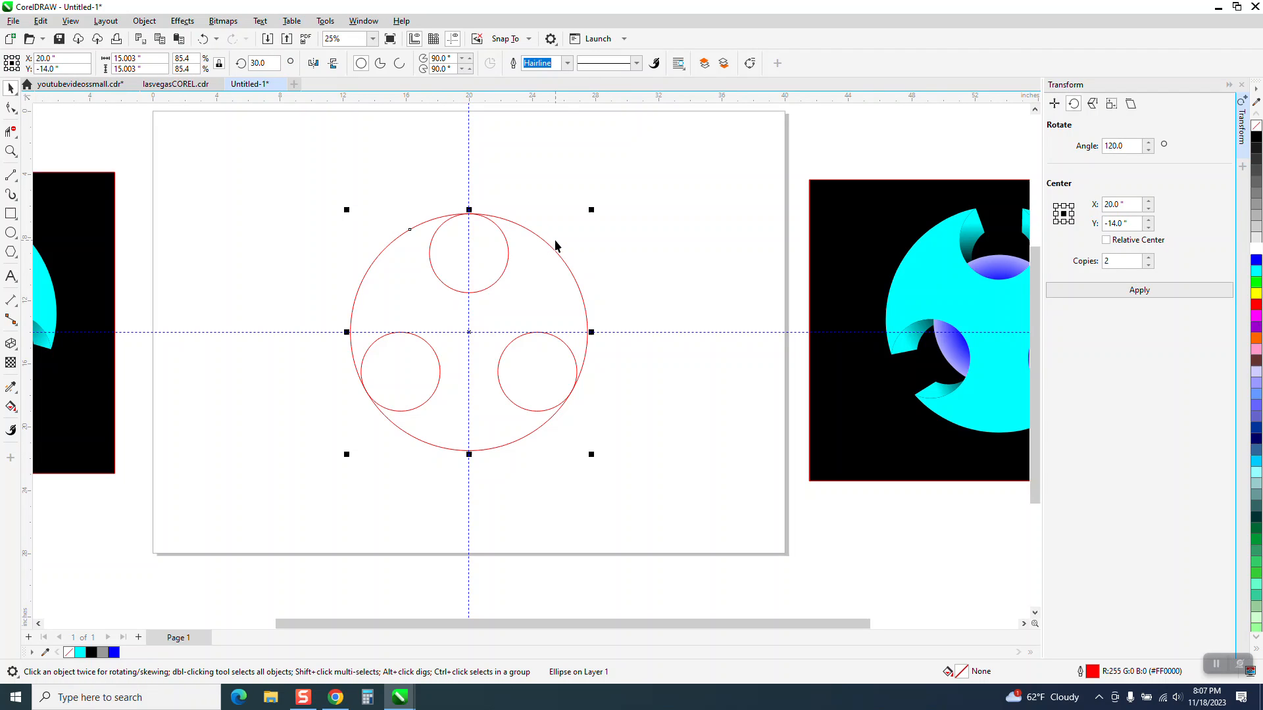
pyautogui.moveTo(592, 209); pyautogui.dragTo(589, 213)
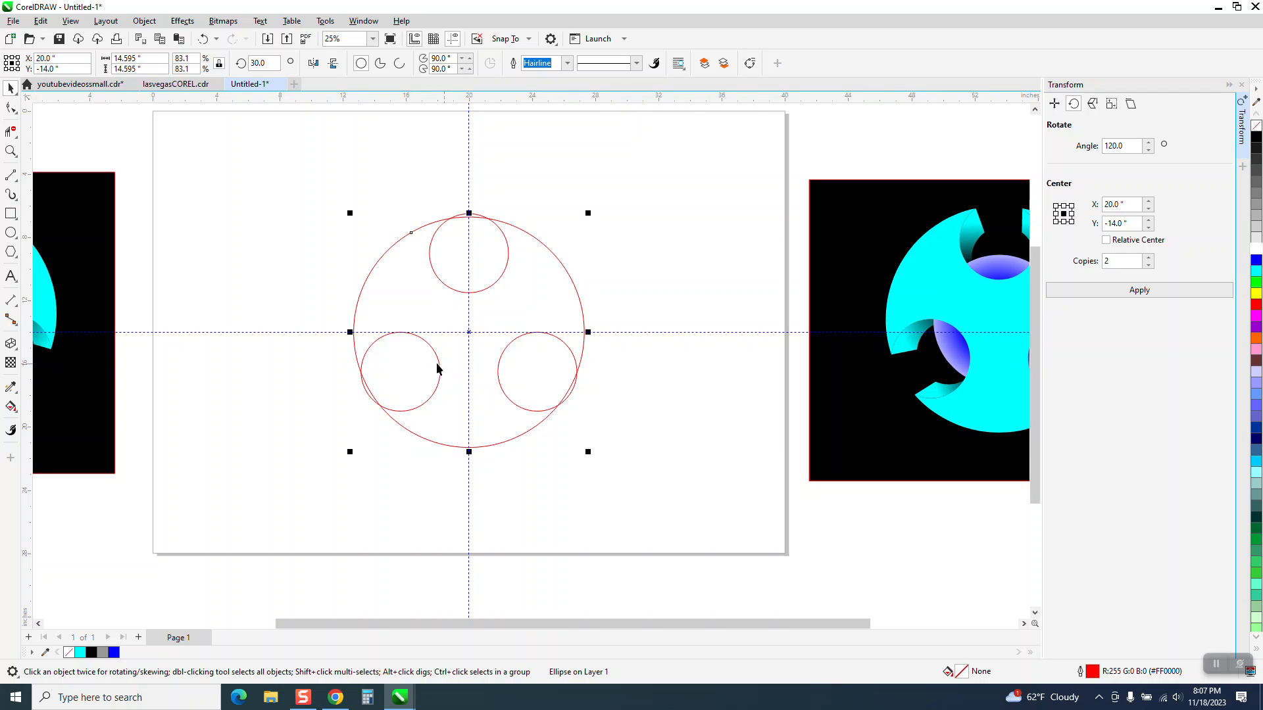
# Smart Fill the large circle's area outside the three small circles with cyan and no outline.
pyautogui.click(12, 409)
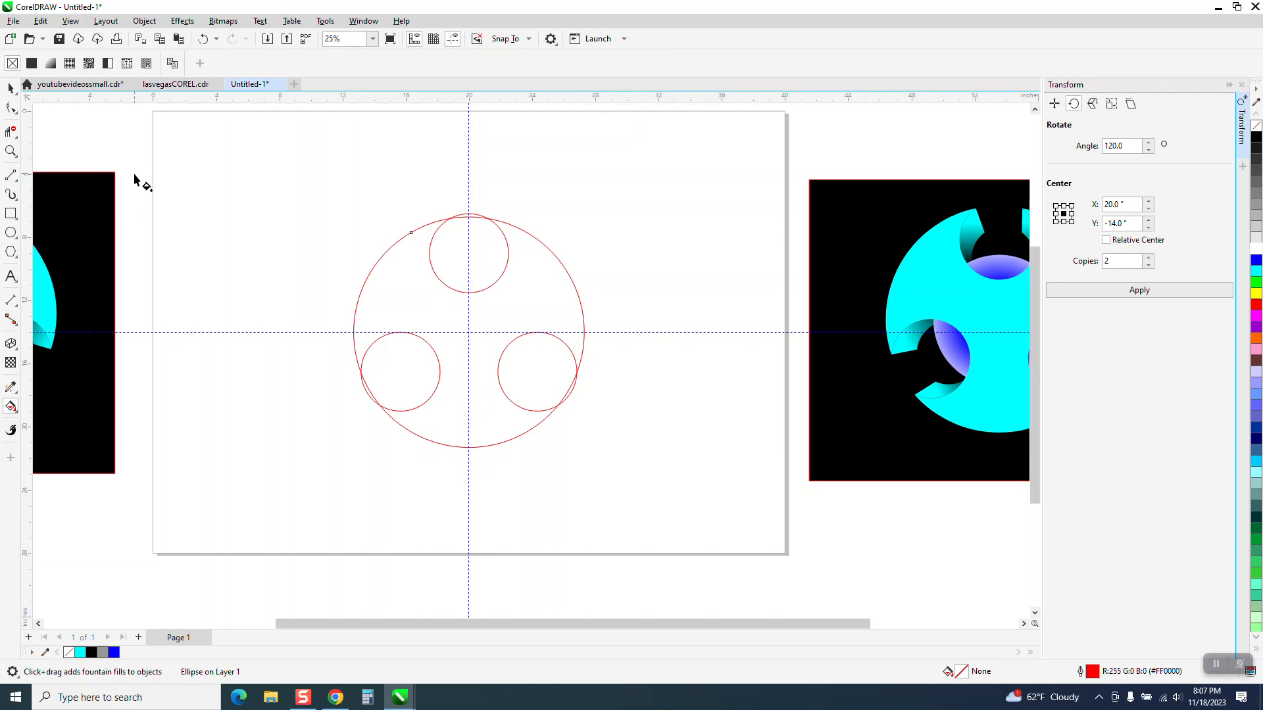
pyautogui.click(18, 417)
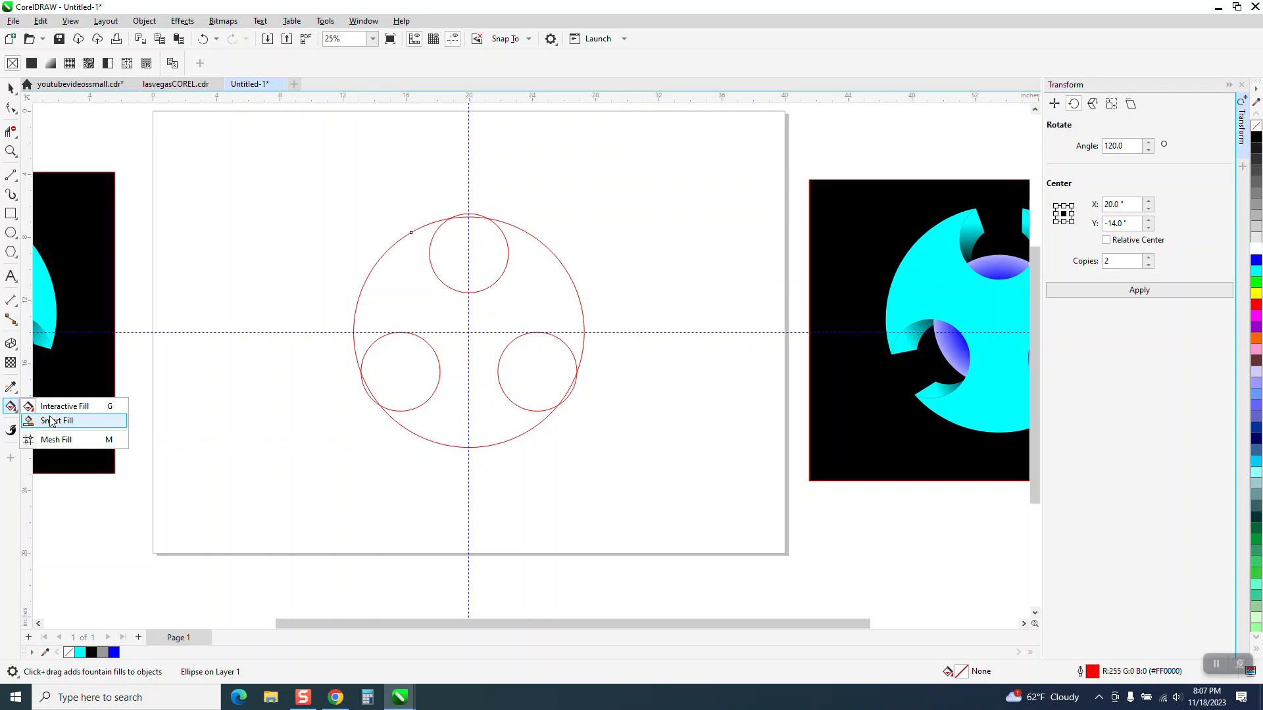
pyautogui.click(49, 403)
pyautogui.click(16, 412)
pyautogui.click(46, 421)
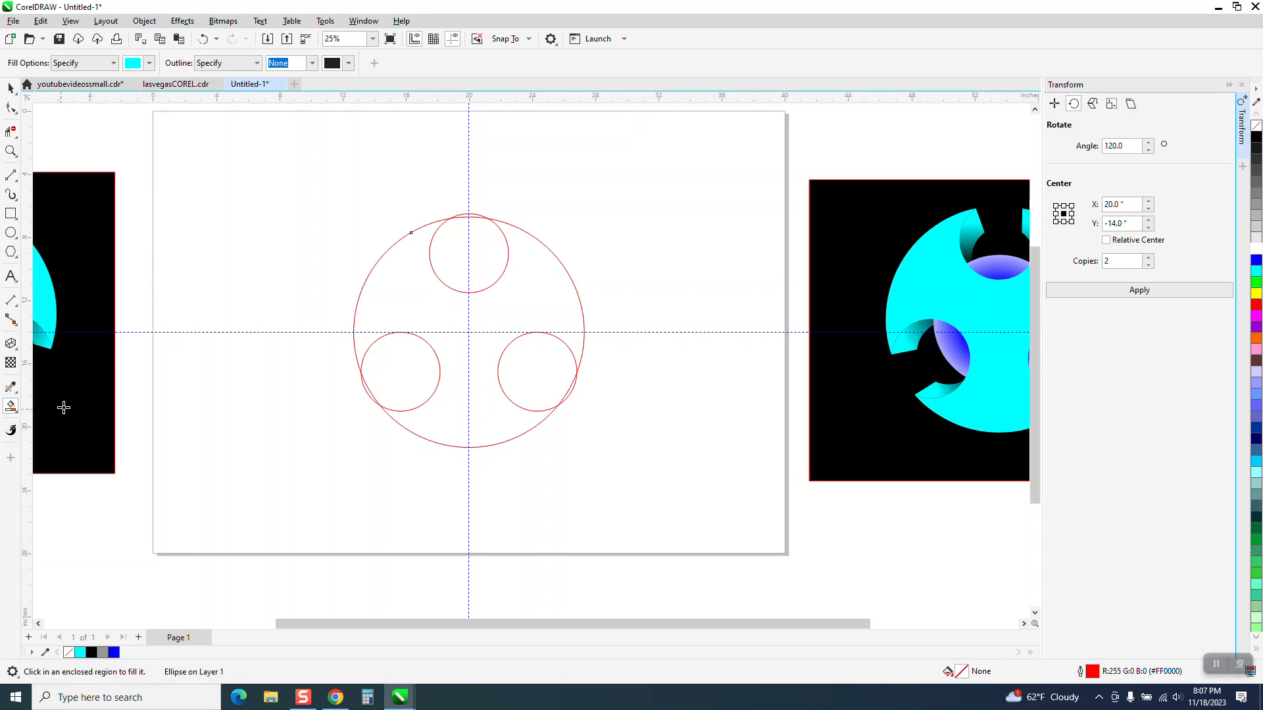
pyautogui.click(455, 314)
pyautogui.scroll(-2, 562, 317)
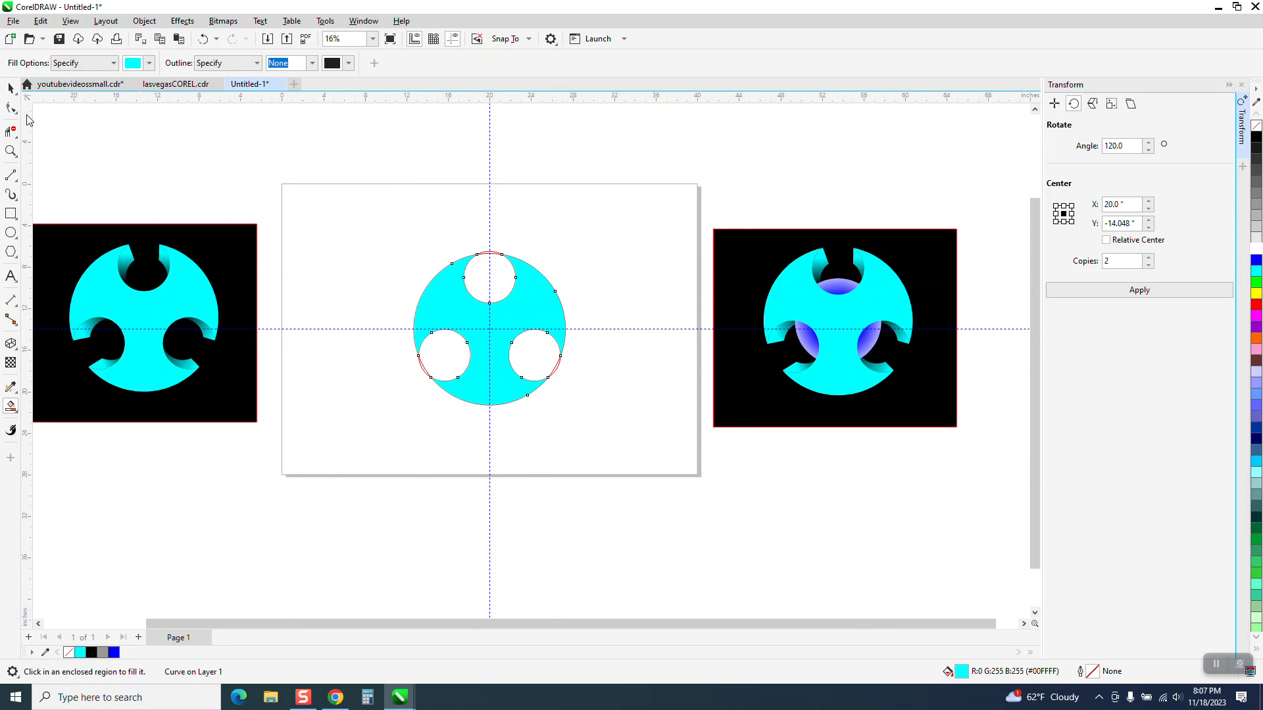
# Move the cyan shape 20 inches left and shift the four outline circles up beyond the page's upper edge.
pyautogui.click(13, 90)
pyautogui.press('Left')
pyautogui.press('Left')
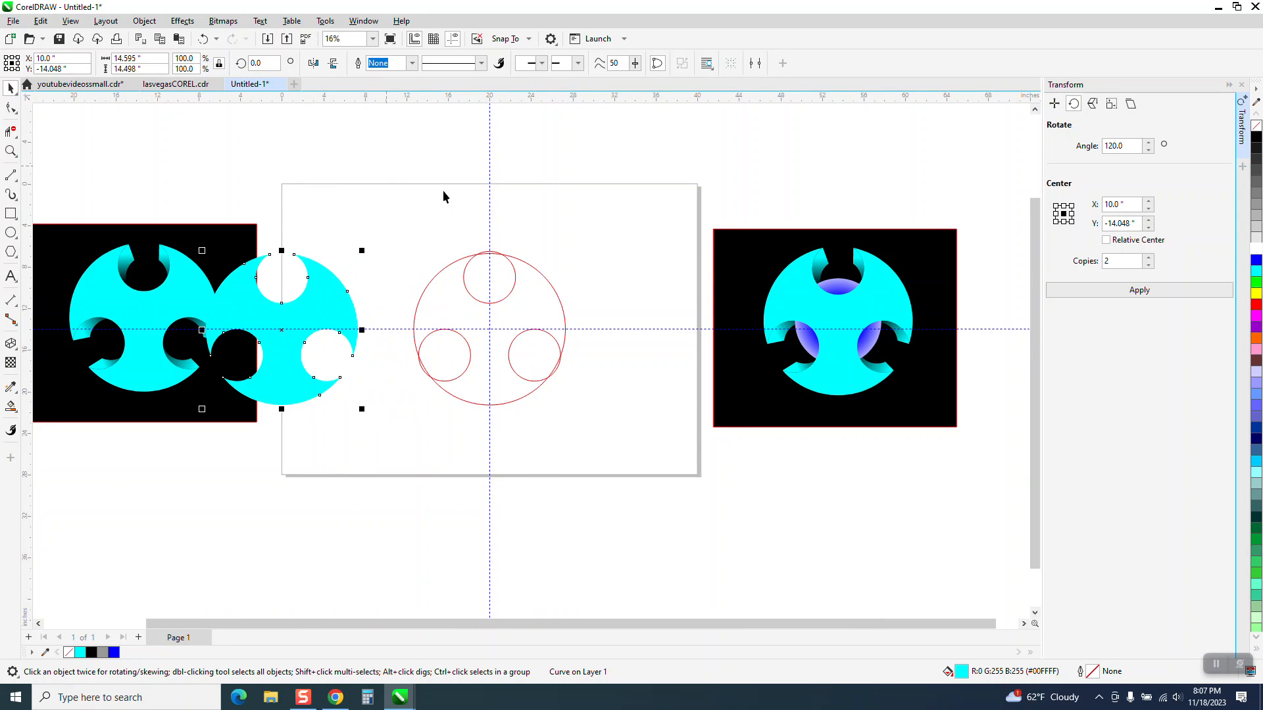
pyautogui.moveTo(397, 240); pyautogui.dragTo(672, 436)
pyautogui.press('Up')
pyautogui.press('Up')
pyautogui.press('Up')
# Move the cyan shape back to the middle of the page at X 20, Y -14.048 inches.
pyautogui.click(339, 301)
pyautogui.press('Down')
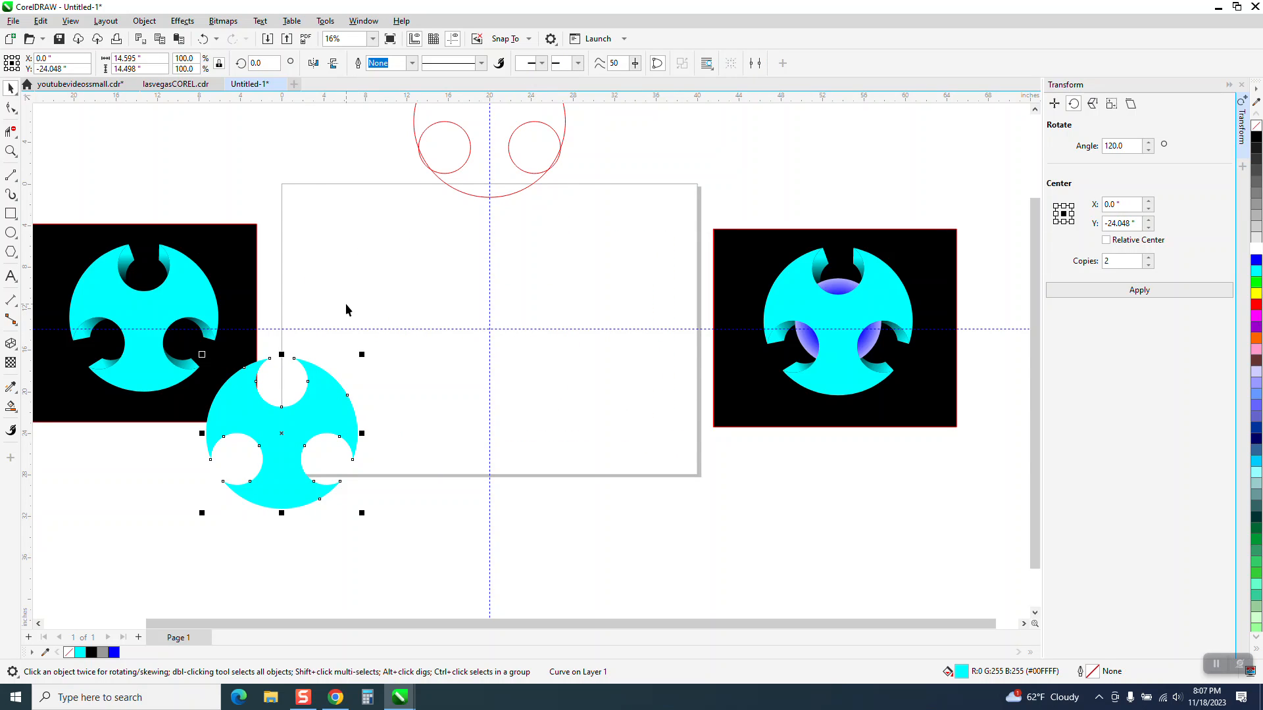
pyautogui.press('Up')
pyautogui.press('Right')
pyautogui.press('Right')
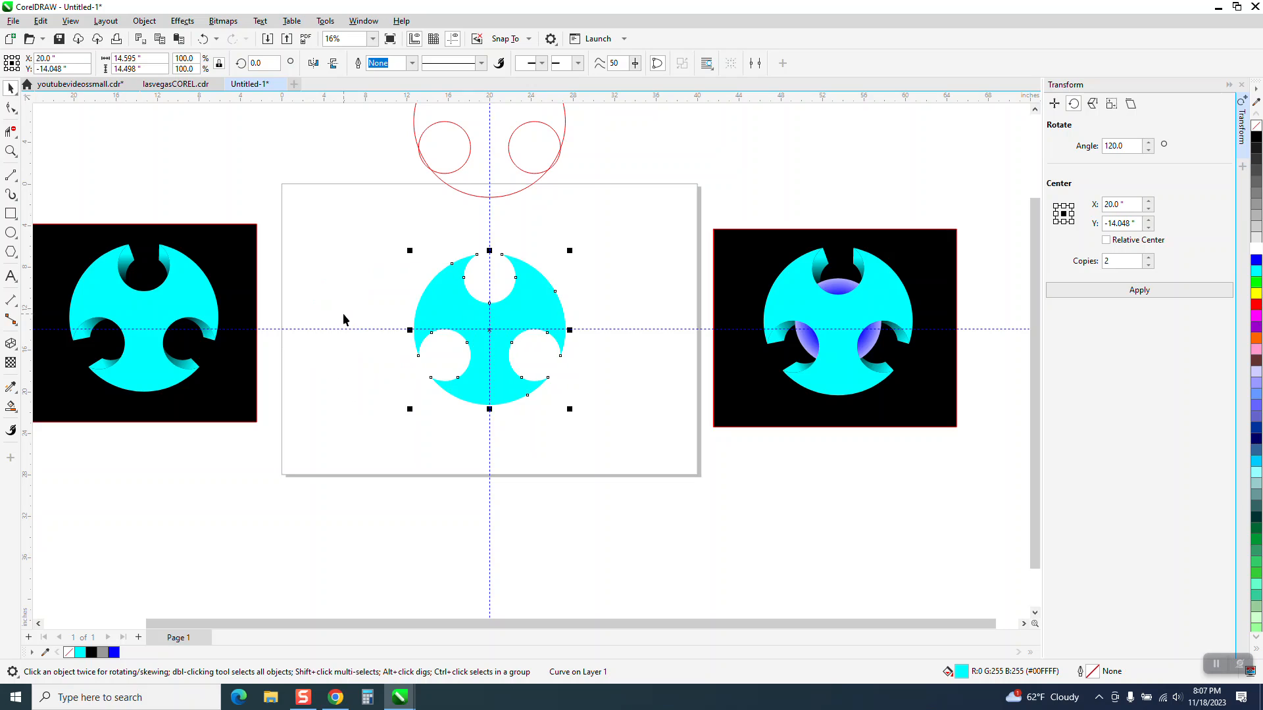
pyautogui.click(10, 151)
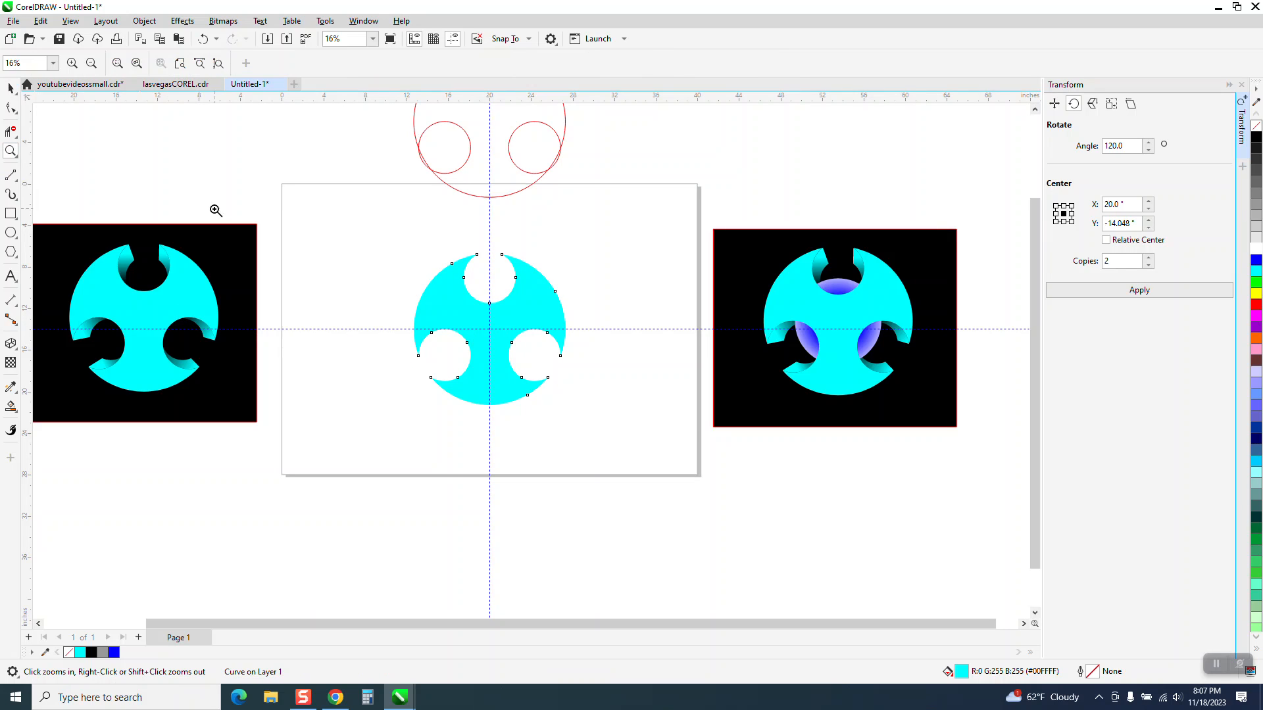
pyautogui.click(774, 445)
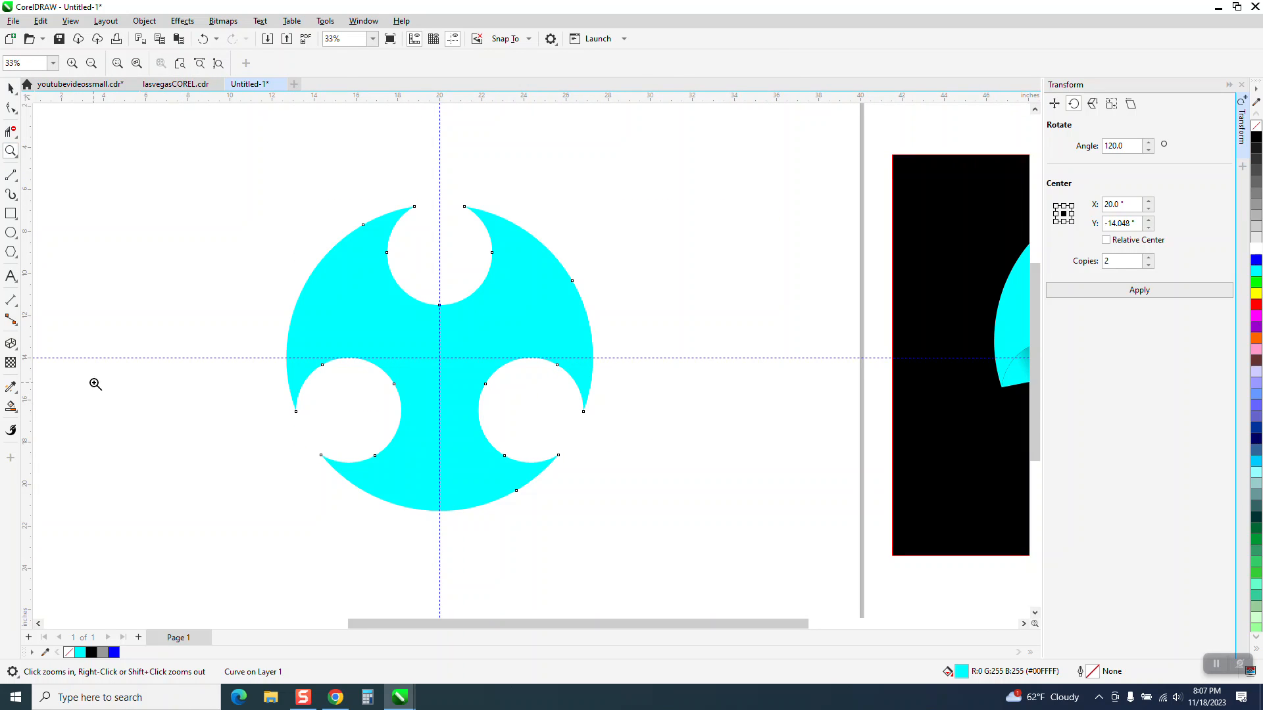
# Extrude the cyan shape inward with its vanishing point at the shape's center, where the guidelines cross.
pyautogui.click(18, 352)
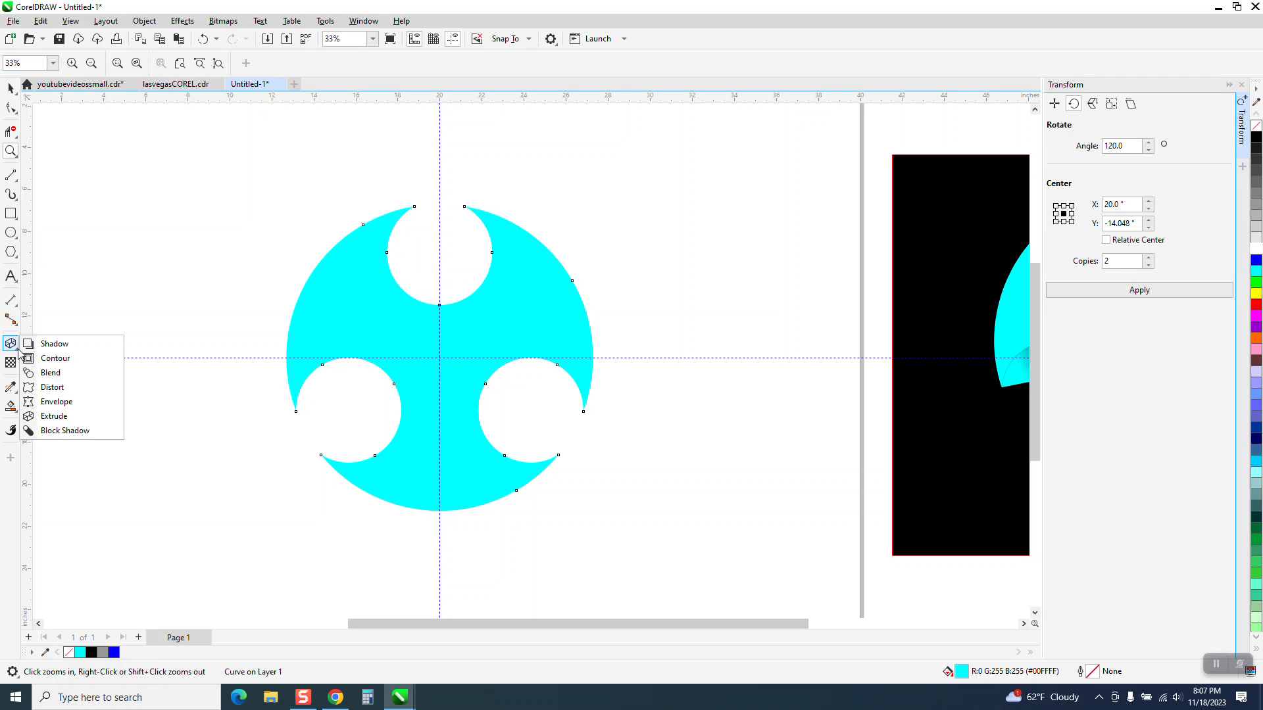
pyautogui.click(52, 416)
pyautogui.moveTo(475, 332); pyautogui.dragTo(439, 358)
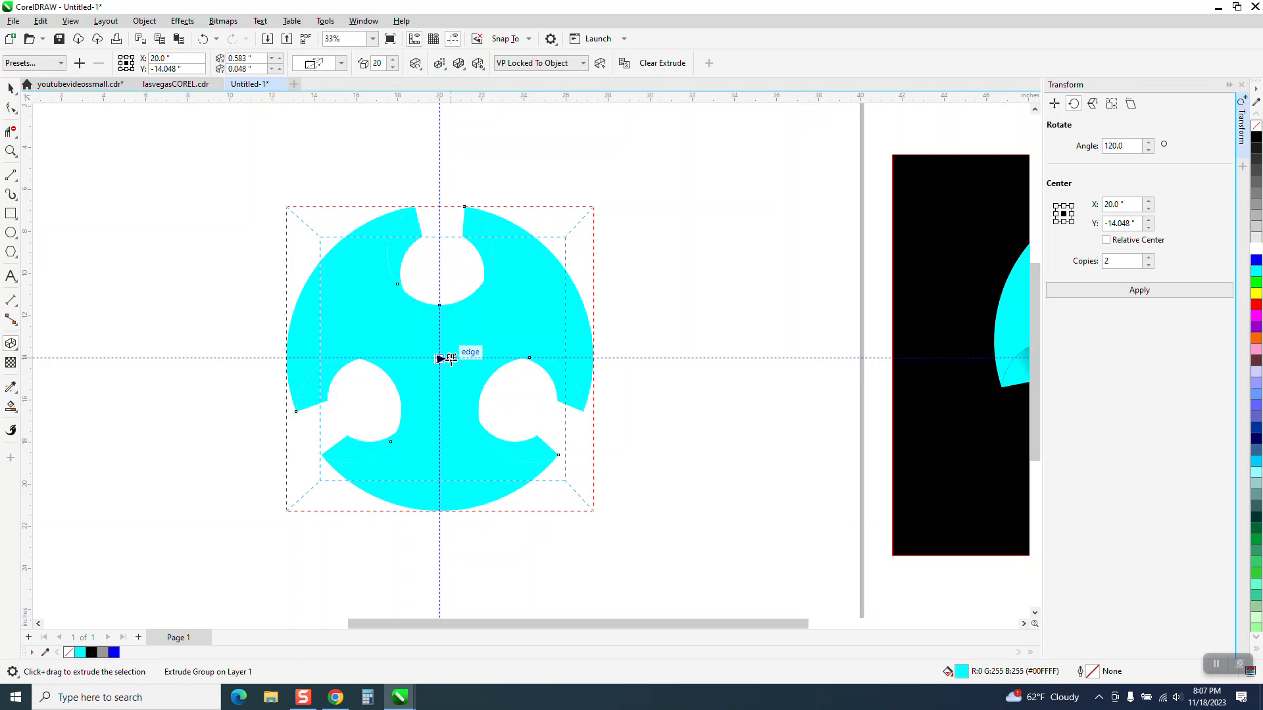
# Try the extrusion type that grows the cyan shape outward from its front face, and undo it.
pyautogui.click(328, 63)
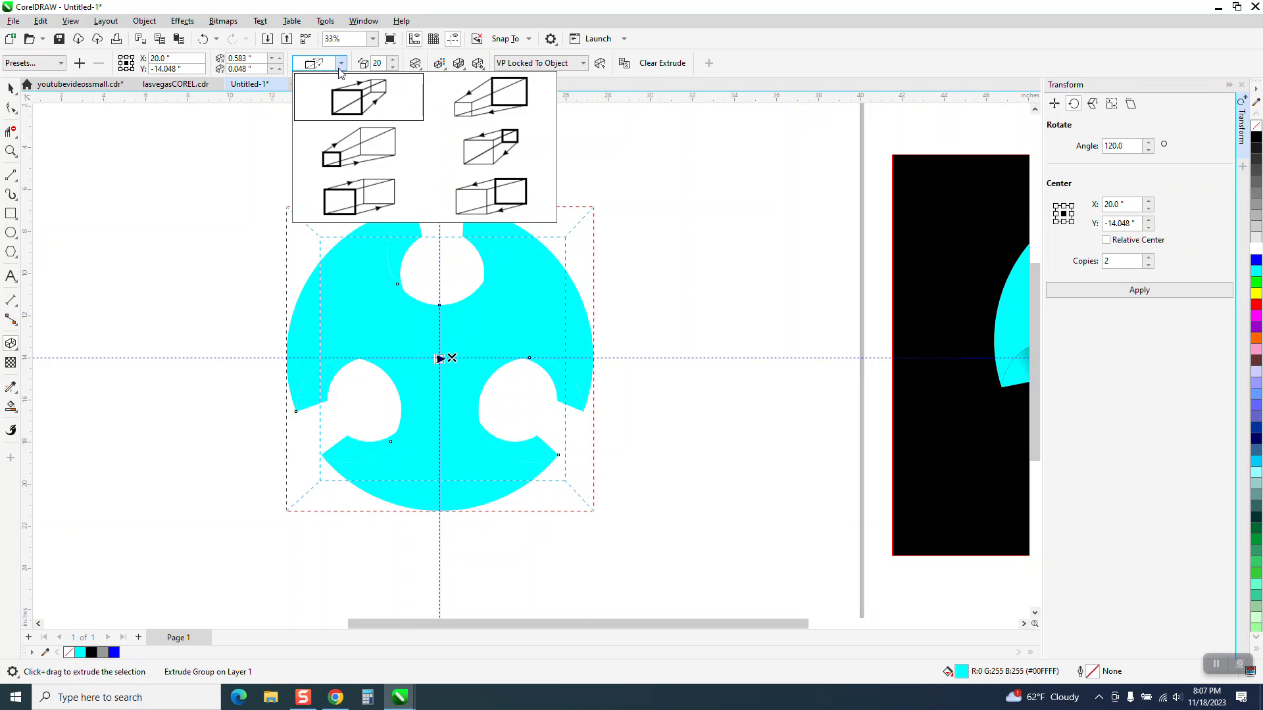
pyautogui.click(361, 146)
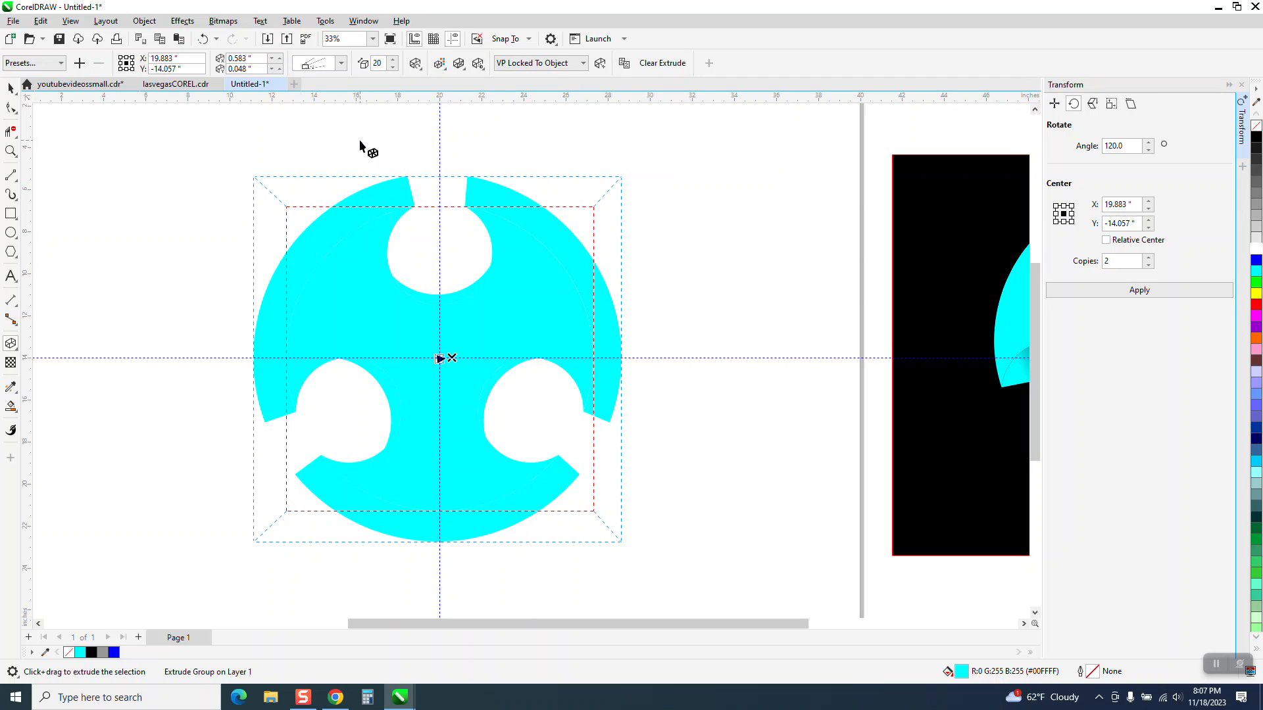
pyautogui.click(202, 39)
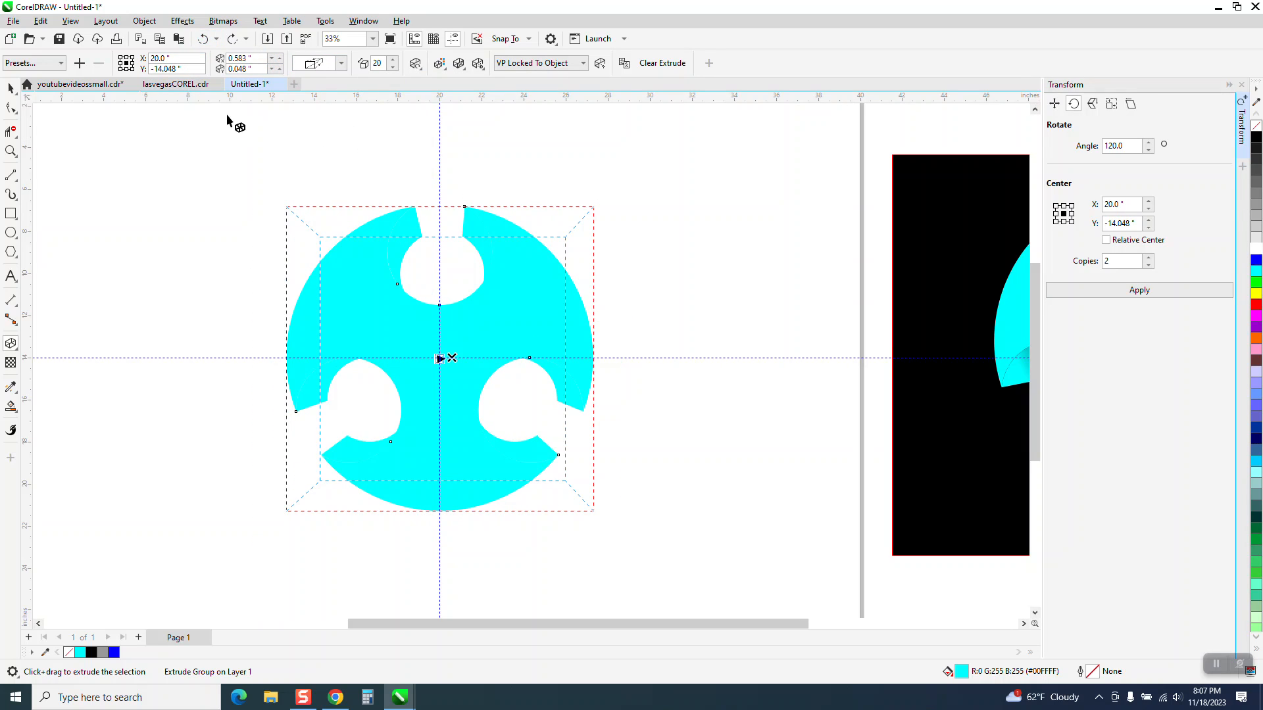
# Break the extrude group apart and move the cyan front face 20 inches right to X 40, away from the extruded edge pieces.
pyautogui.click(146, 21)
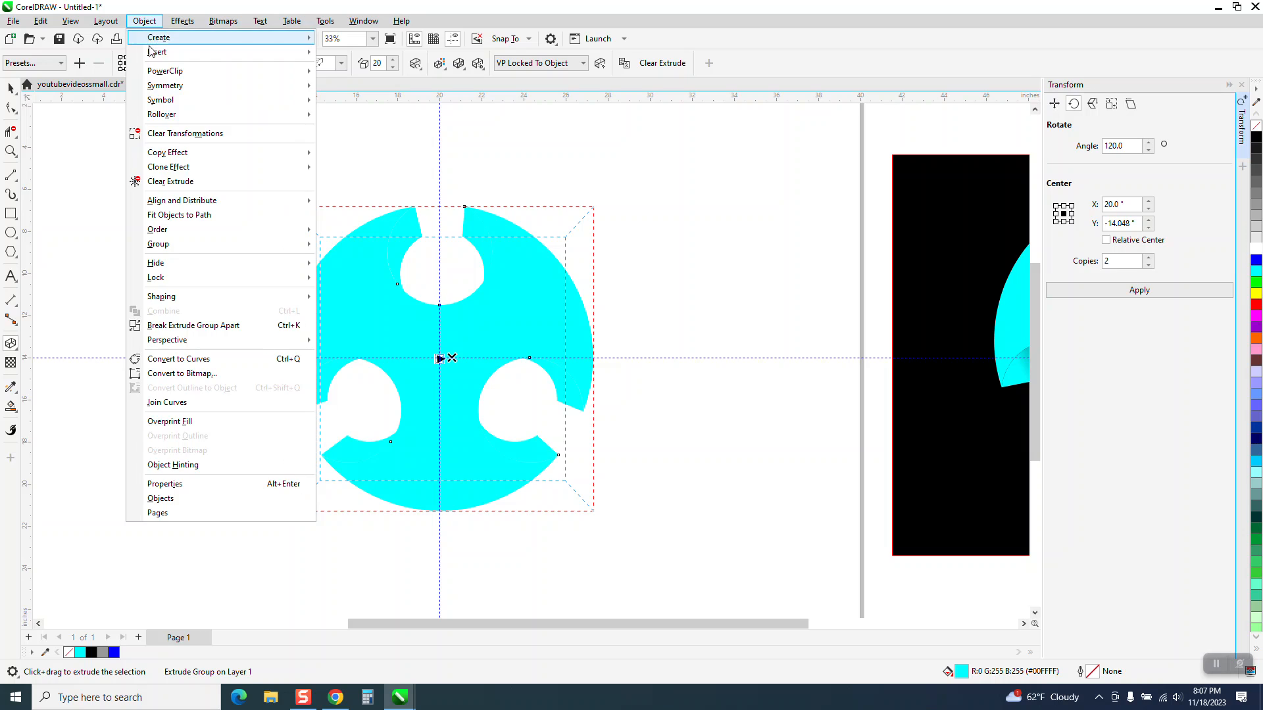
pyautogui.click(196, 327)
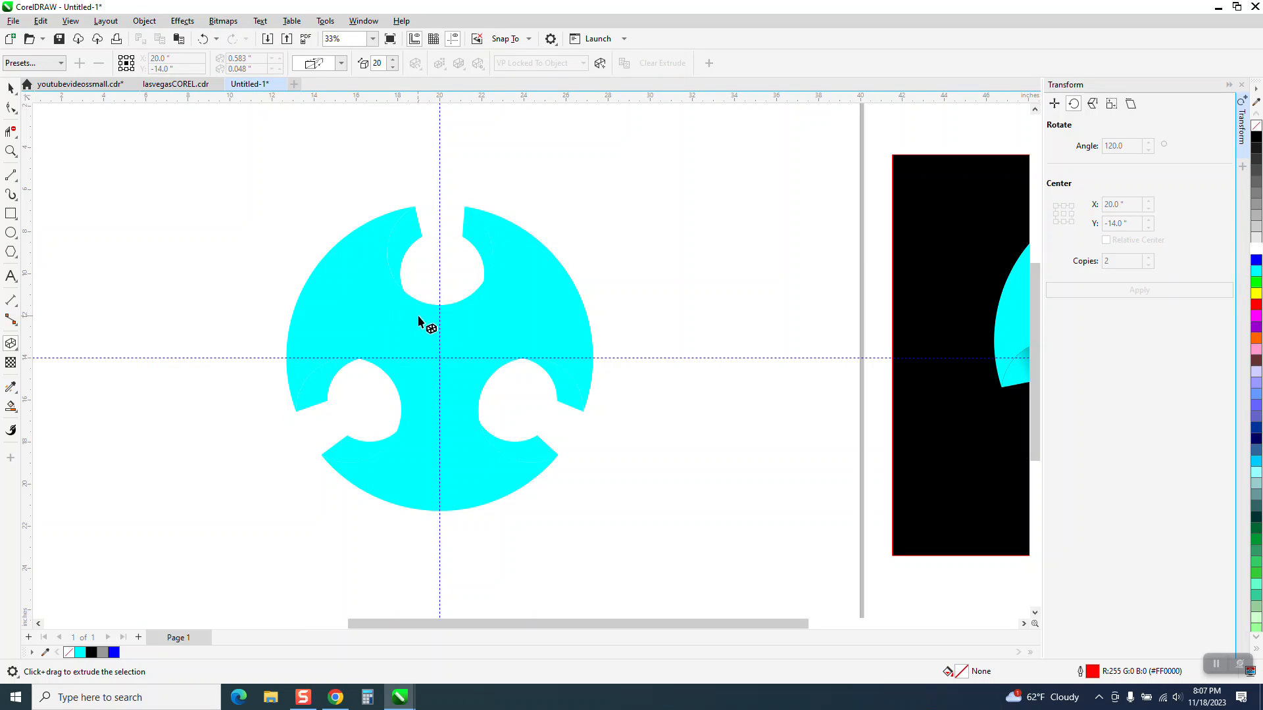
pyautogui.click(12, 90)
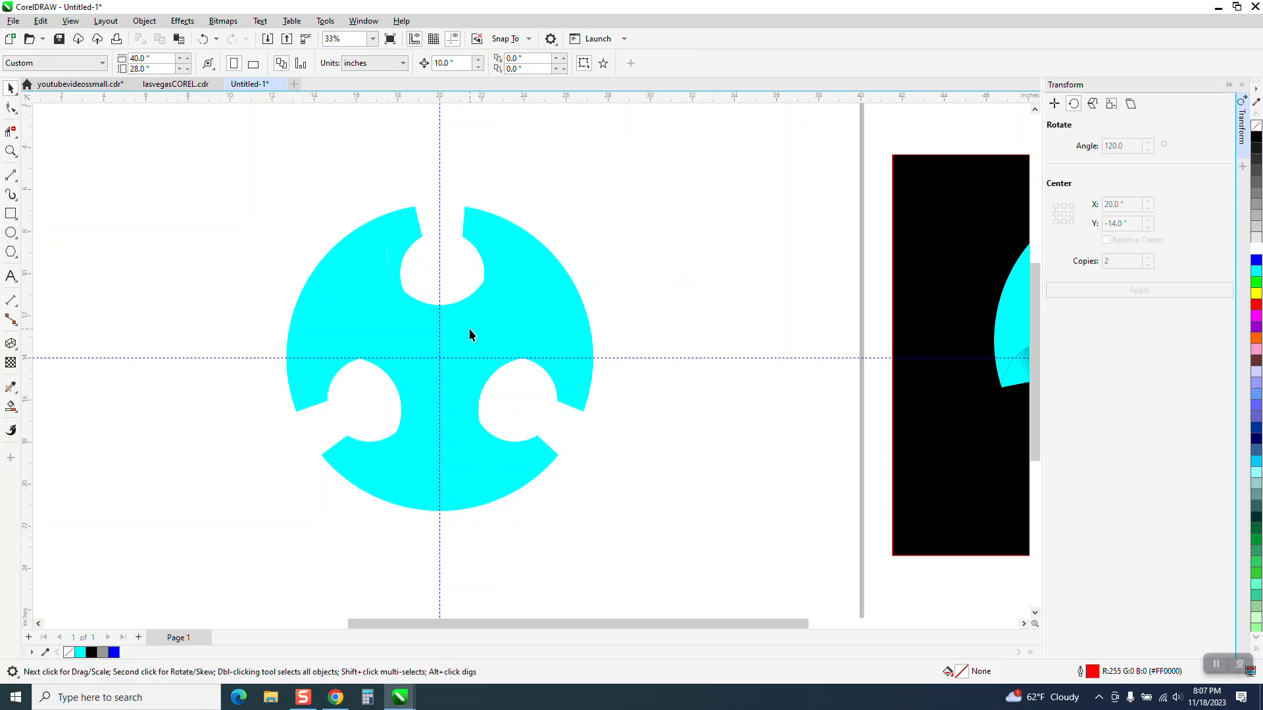
pyautogui.click(474, 331)
pyautogui.press('Right')
pyautogui.press('Right')
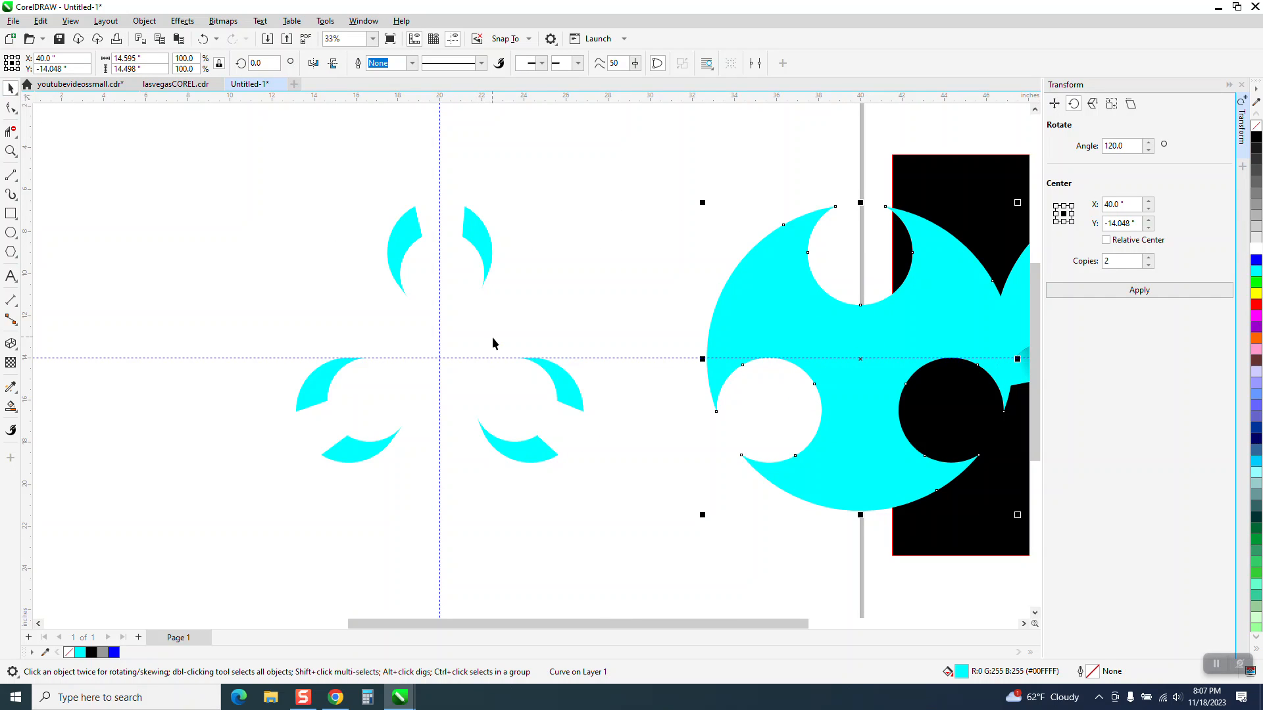
# Ungroup the six extruded edge pieces.
pyautogui.click(486, 250)
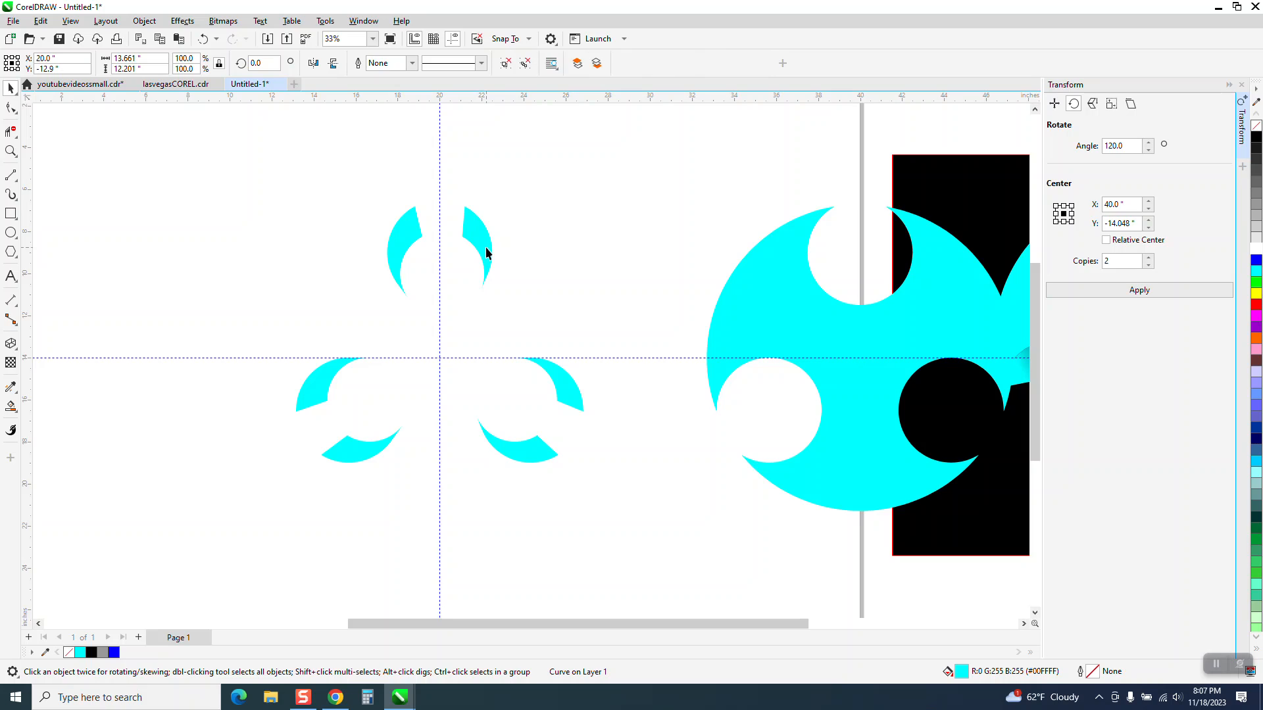
pyautogui.click(145, 21)
pyautogui.moveTo(194, 245)
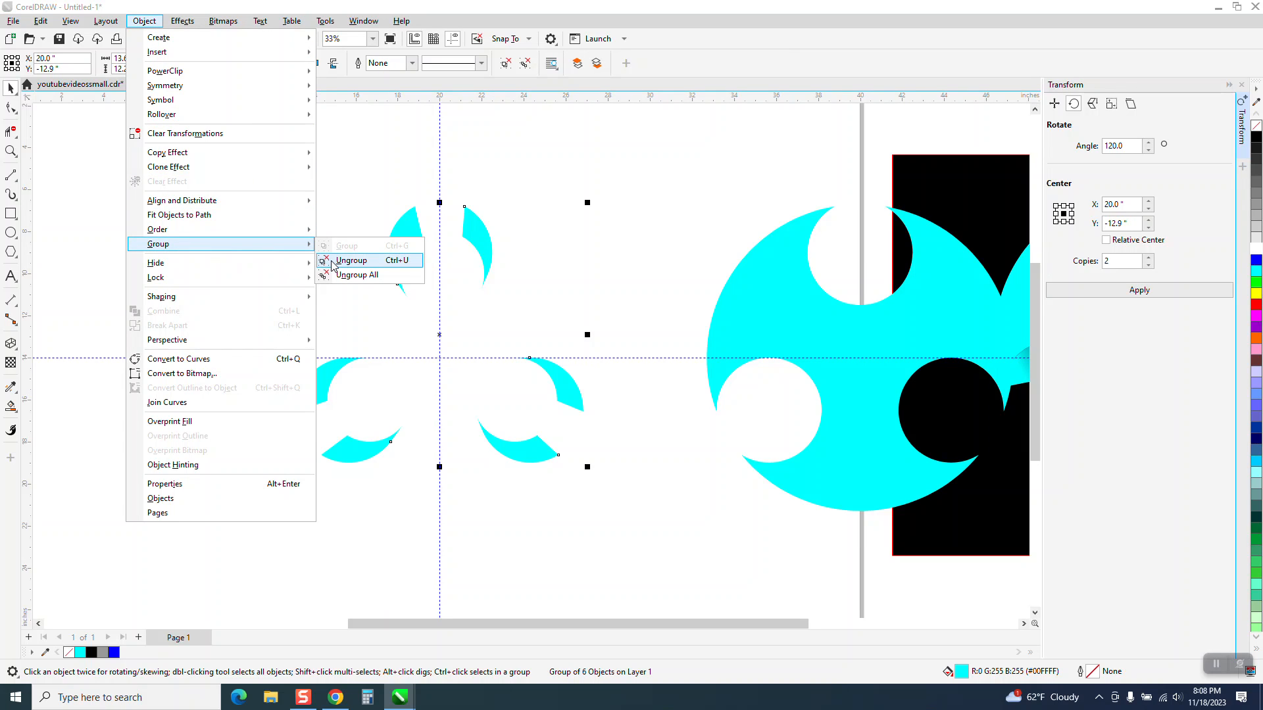
pyautogui.click(335, 263)
# Apply a cyan-to-black fountain fill running down the right edge piece of the top cutout, with its cyan start just beyond the piece's upper end.
pyautogui.click(485, 248)
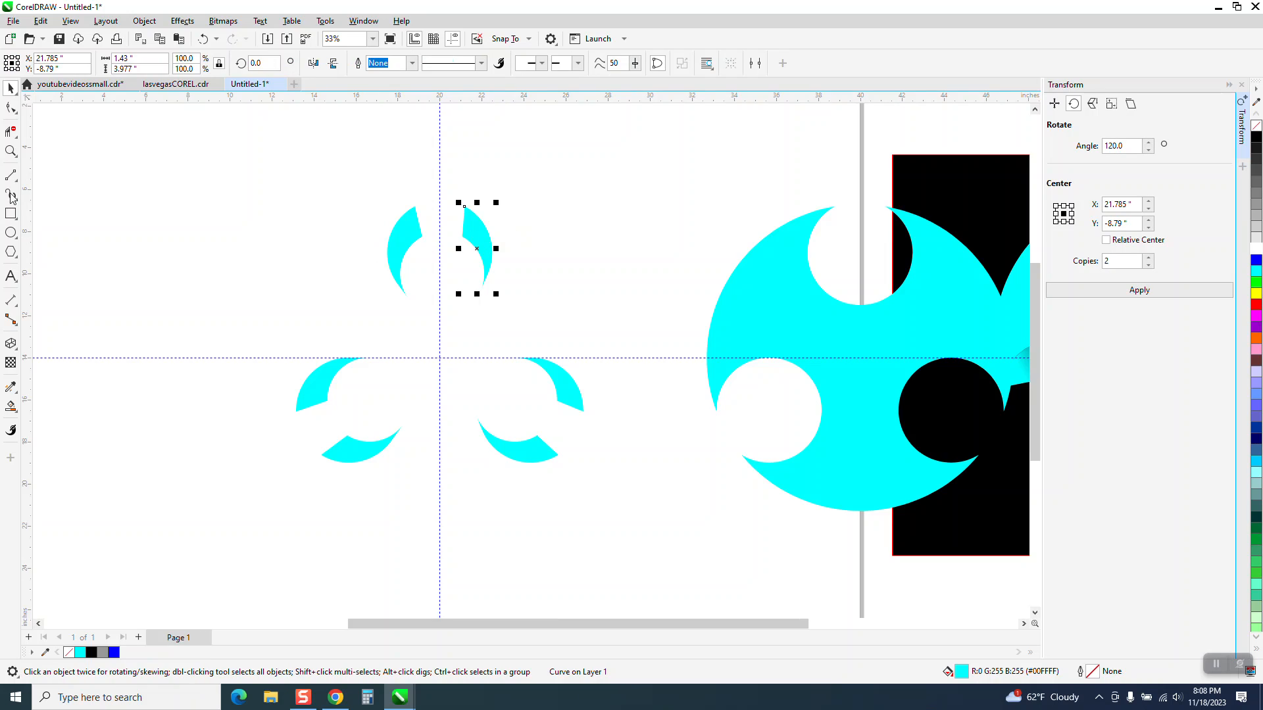
pyautogui.click(11, 151)
pyautogui.moveTo(230, 176); pyautogui.dragTo(723, 504)
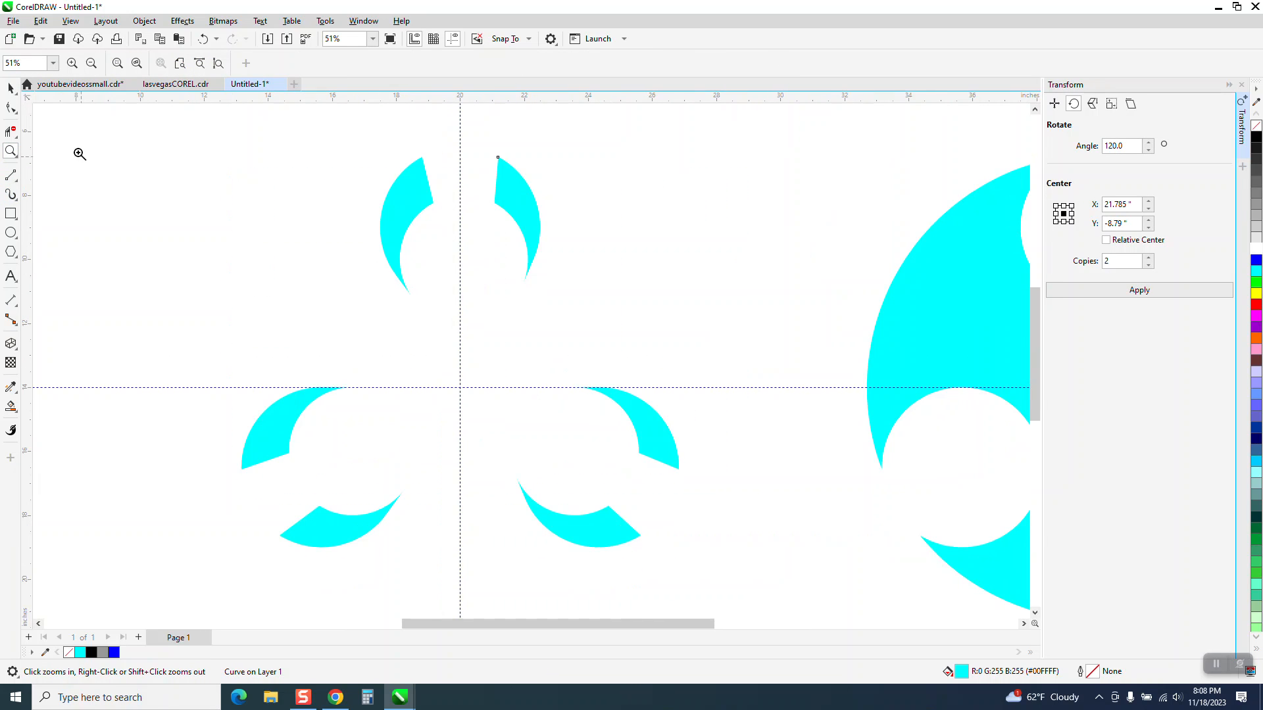
pyautogui.click(10, 88)
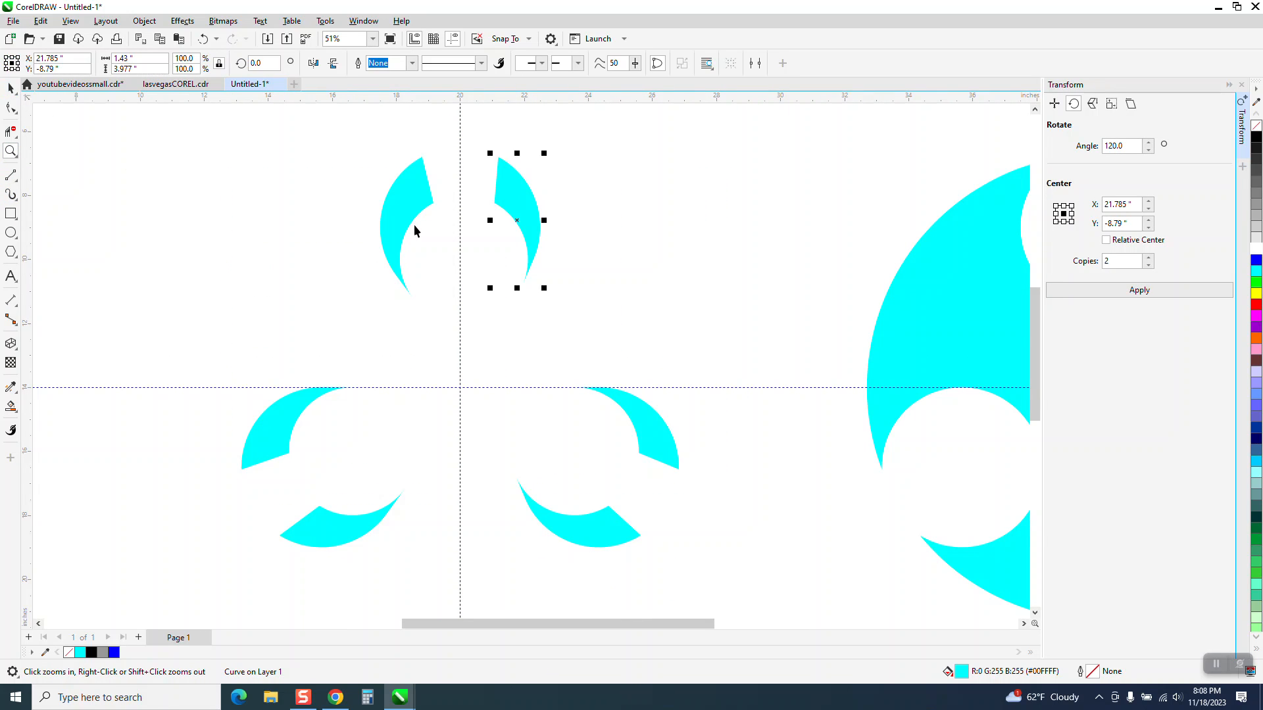
pyautogui.click(19, 413)
pyautogui.click(47, 407)
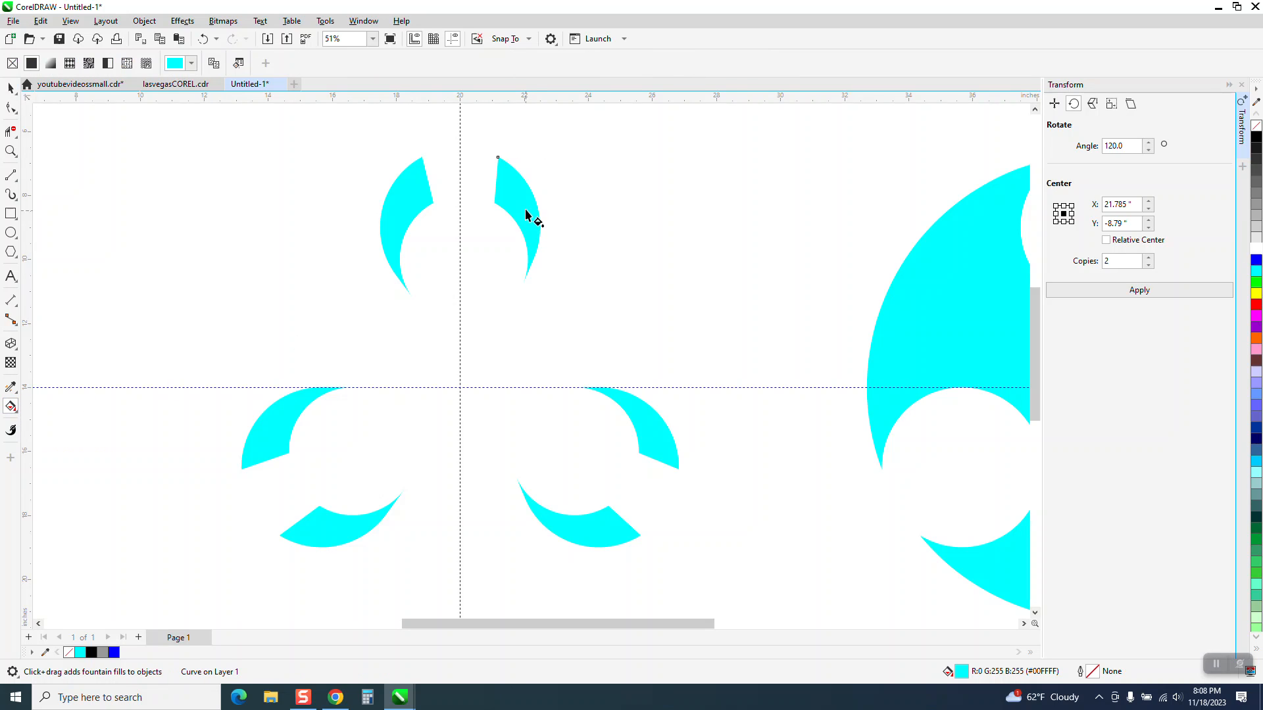
pyautogui.moveTo(517, 169); pyautogui.dragTo(518, 290)
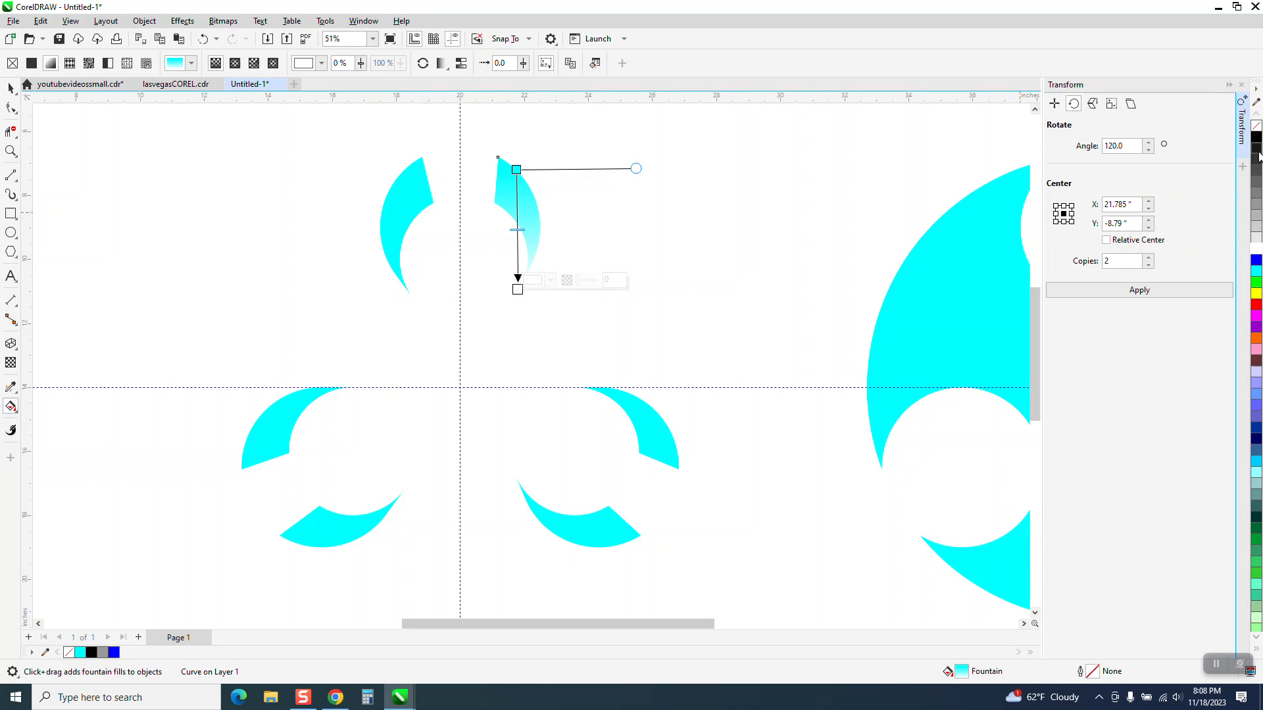
pyautogui.moveTo(1257, 138); pyautogui.dragTo(498, 278)
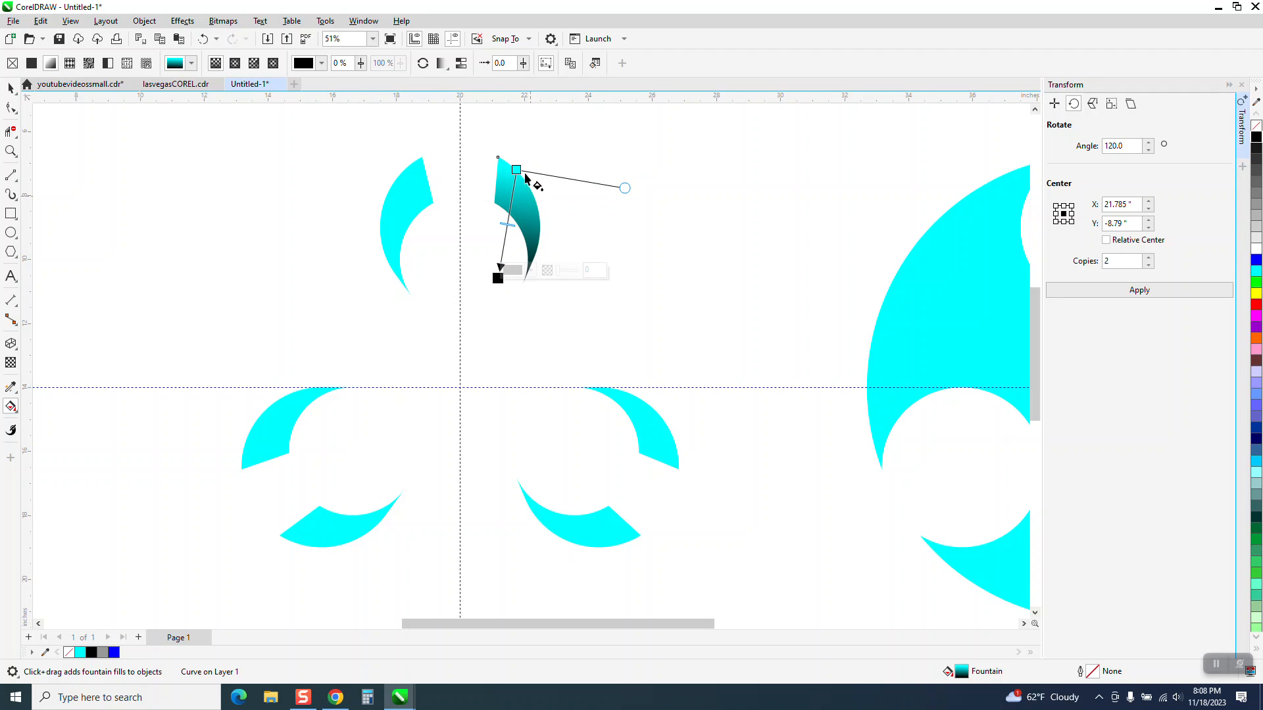
pyautogui.moveTo(517, 170); pyautogui.dragTo(530, 158)
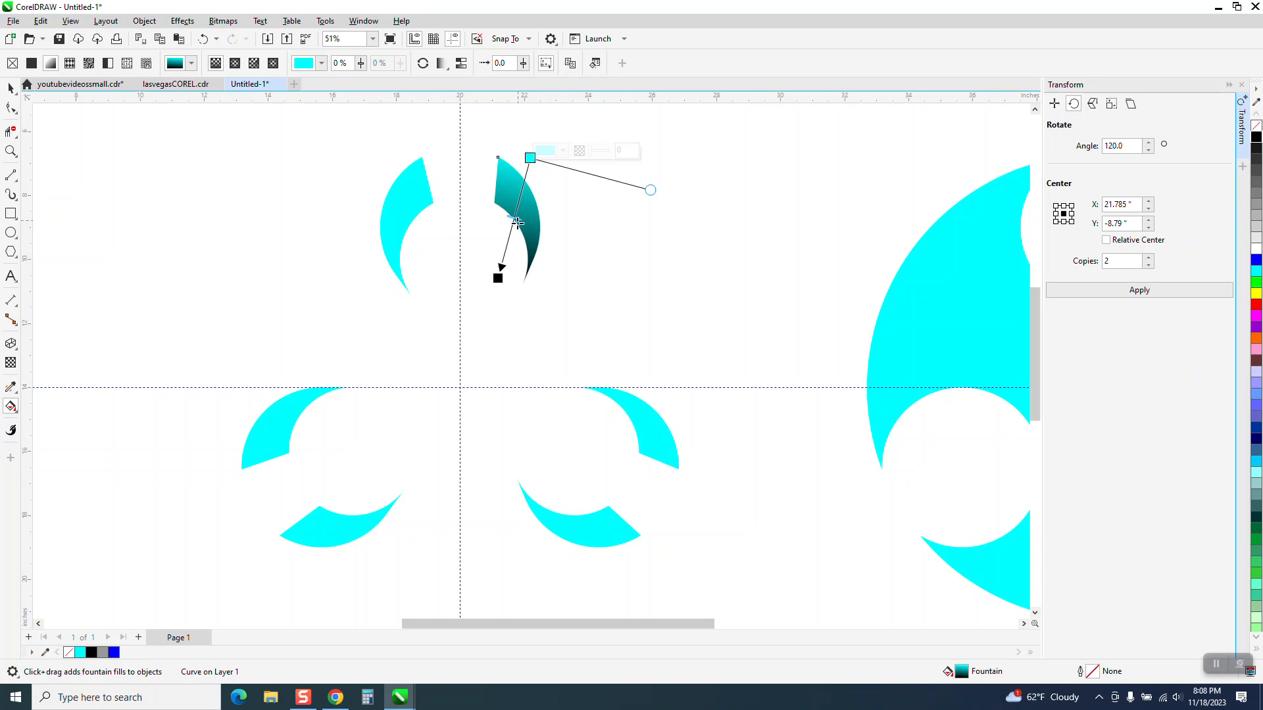
pyautogui.click(11, 88)
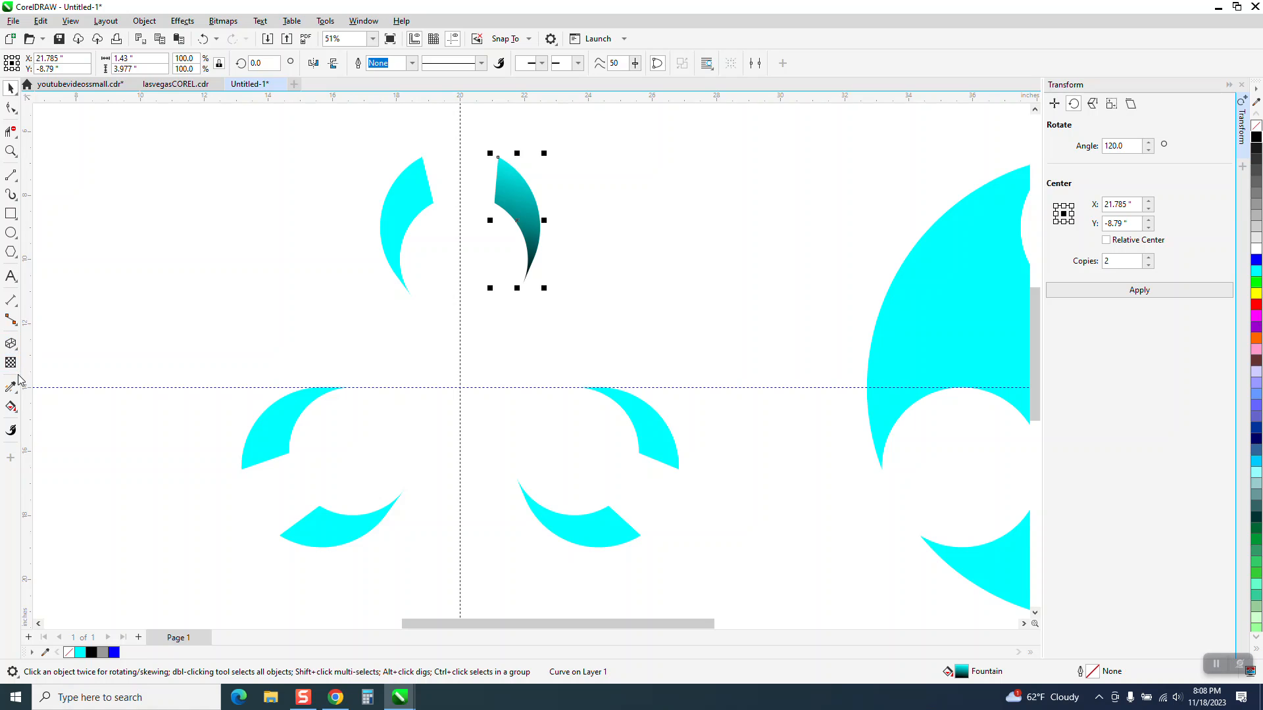
# Try copying the shaded piece's fill to the top cutout's left edge piece with the attributes eyedropper, and undo it.
pyautogui.click(17, 394)
pyautogui.click(58, 404)
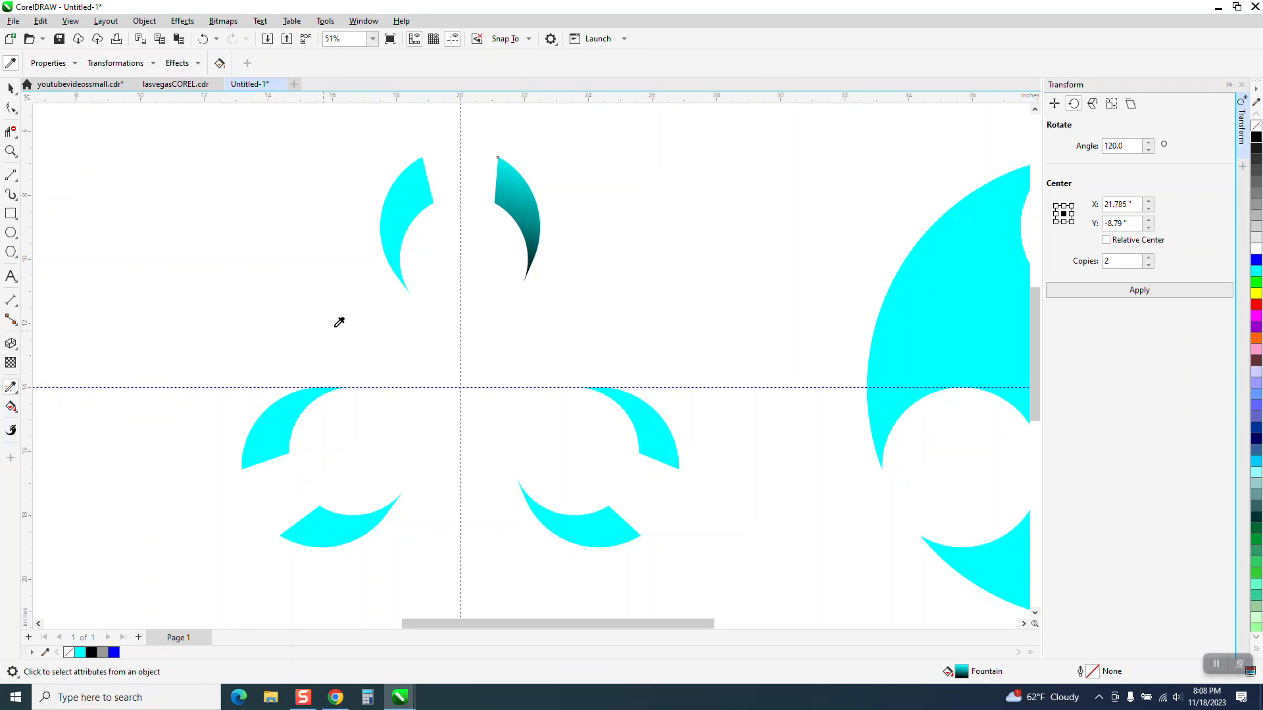
pyautogui.click(523, 214)
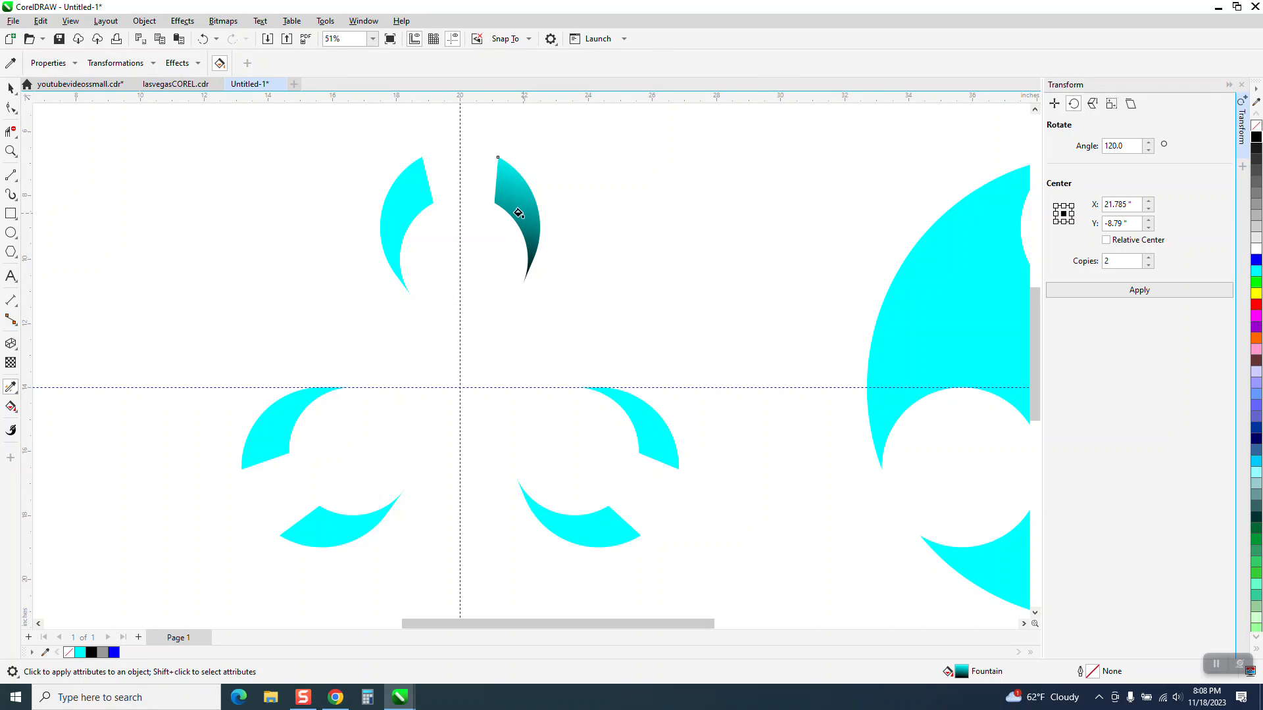
pyautogui.click(409, 191)
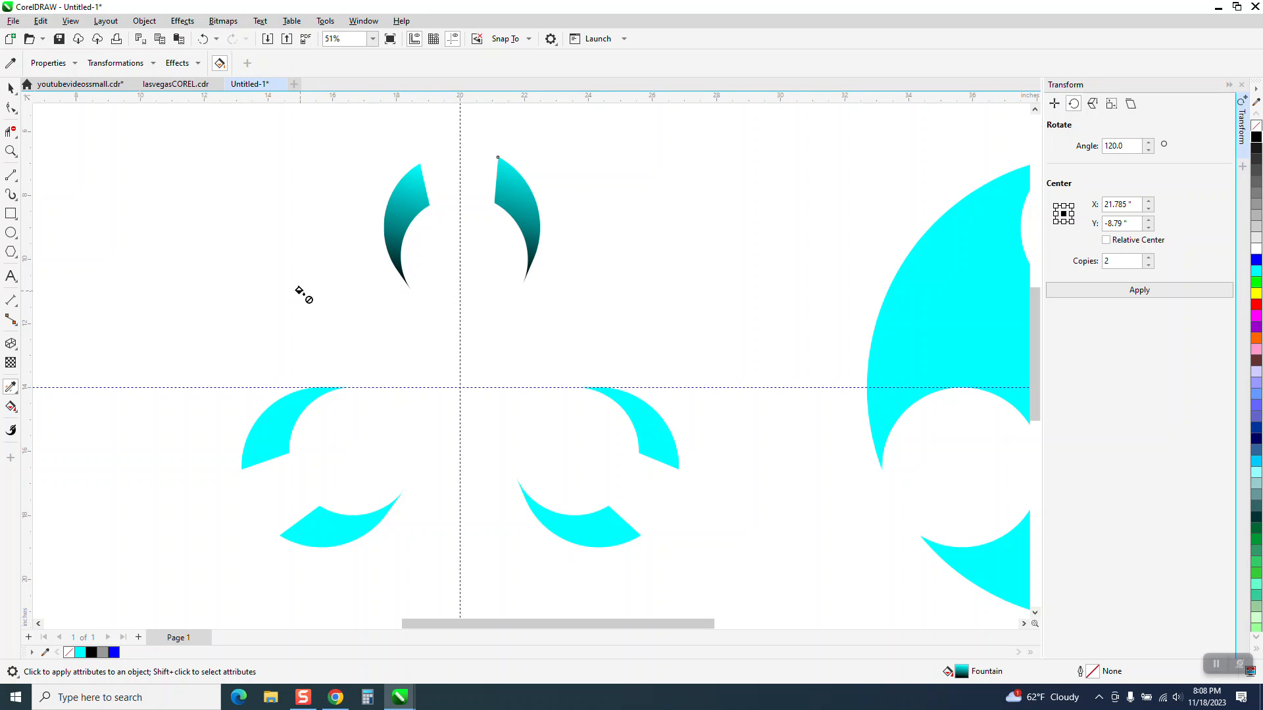
pyautogui.click(203, 38)
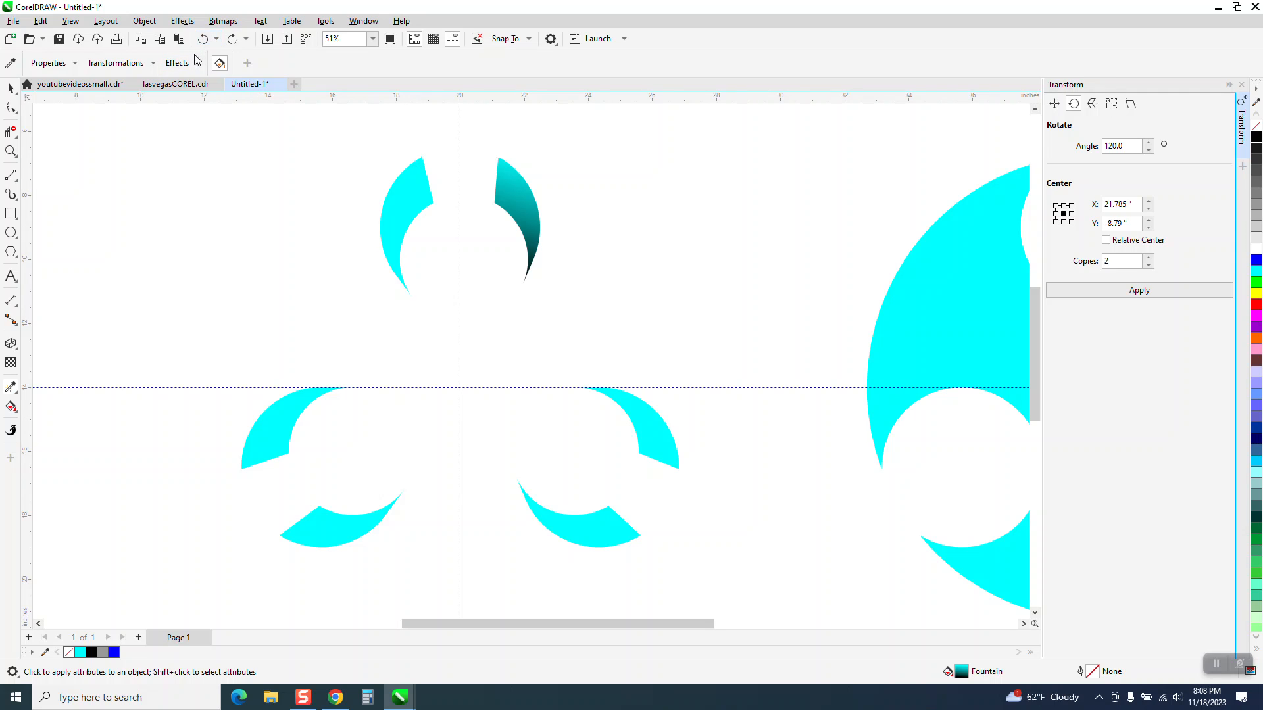
pyautogui.click(10, 87)
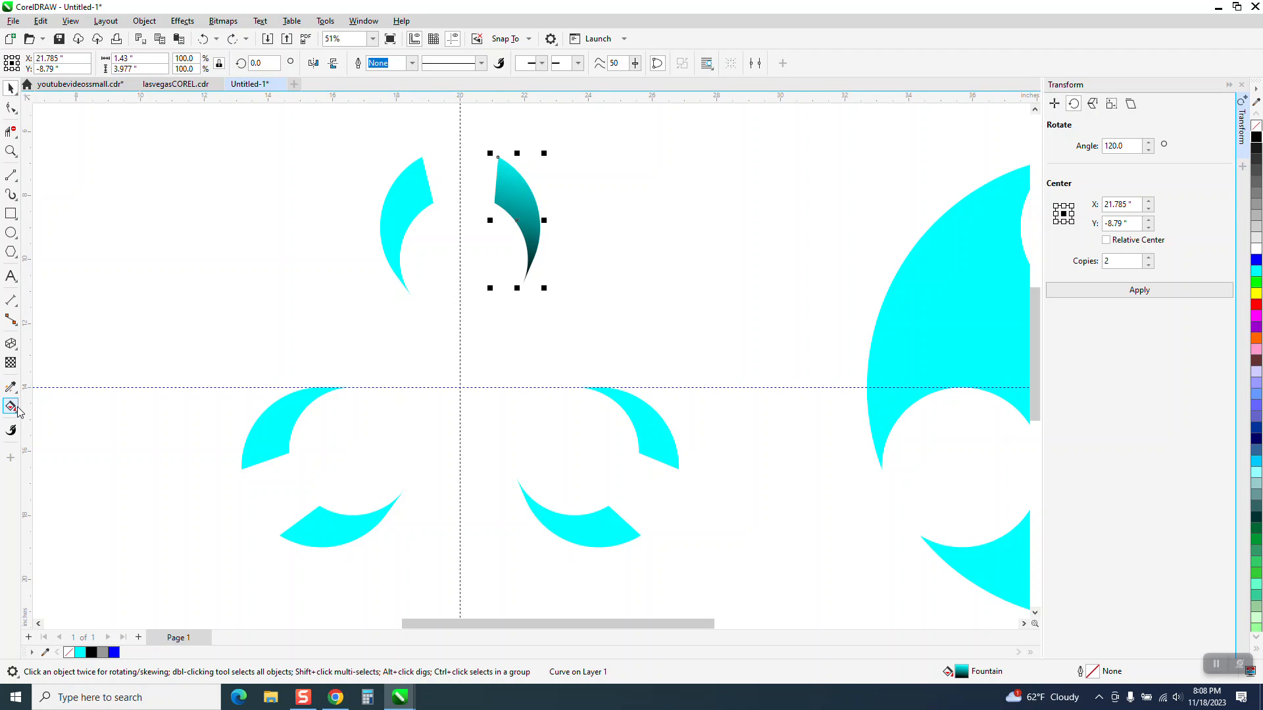
# Apply a cyan-to-black fountain fill running from top to bottom on the left edge piece of the top cutout.
pyautogui.click(394, 224)
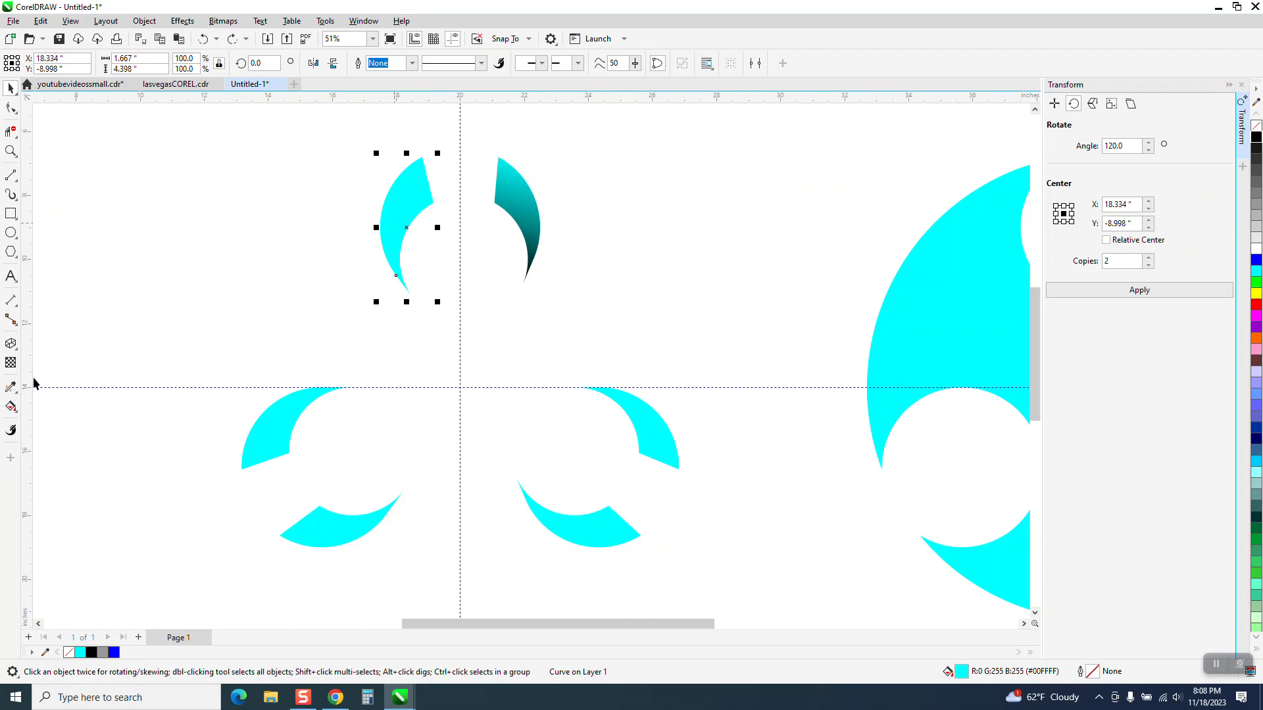
pyautogui.click(16, 413)
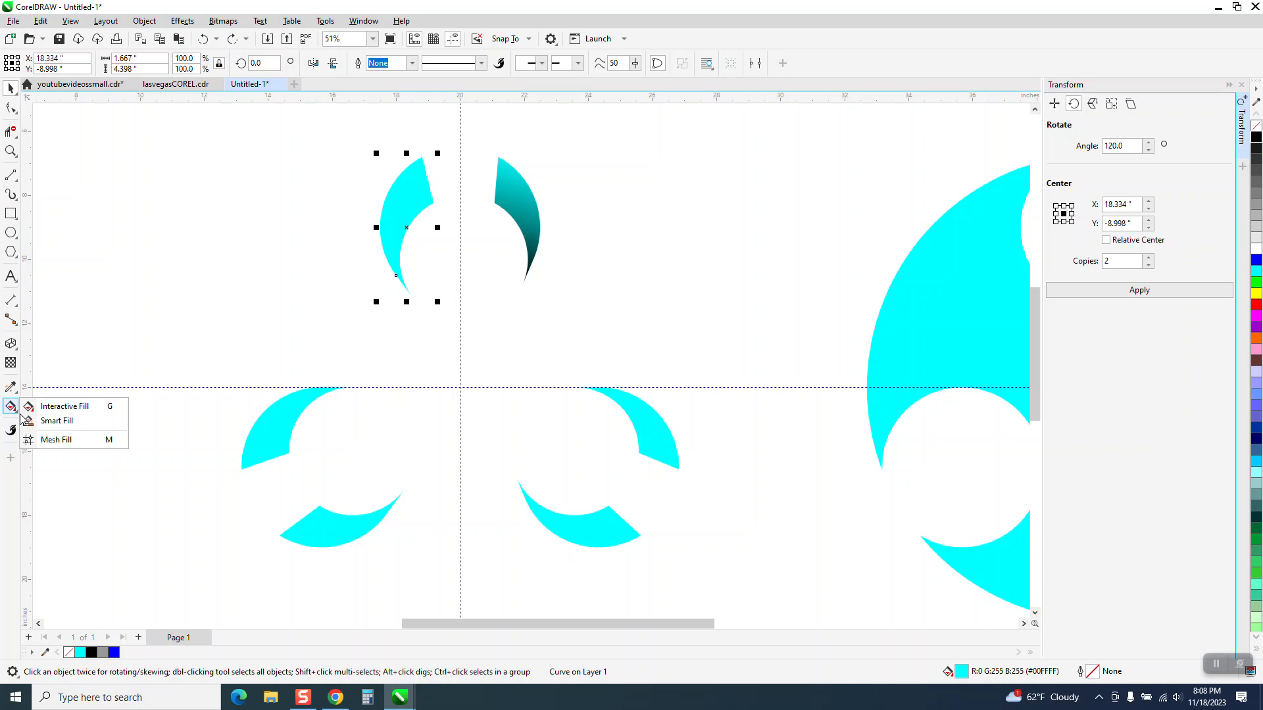
pyautogui.click(74, 412)
pyautogui.moveTo(402, 177); pyautogui.dragTo(411, 265)
pyautogui.moveTo(1256, 136); pyautogui.dragTo(411, 263)
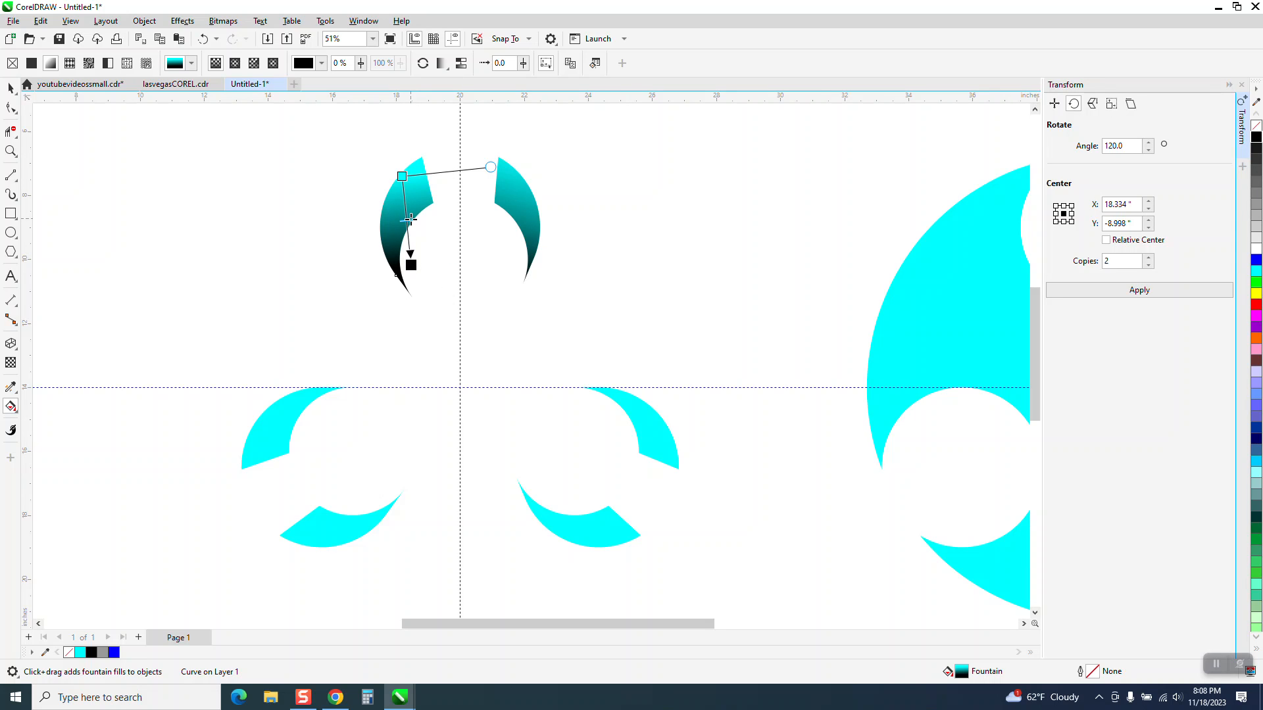
pyautogui.click(10, 88)
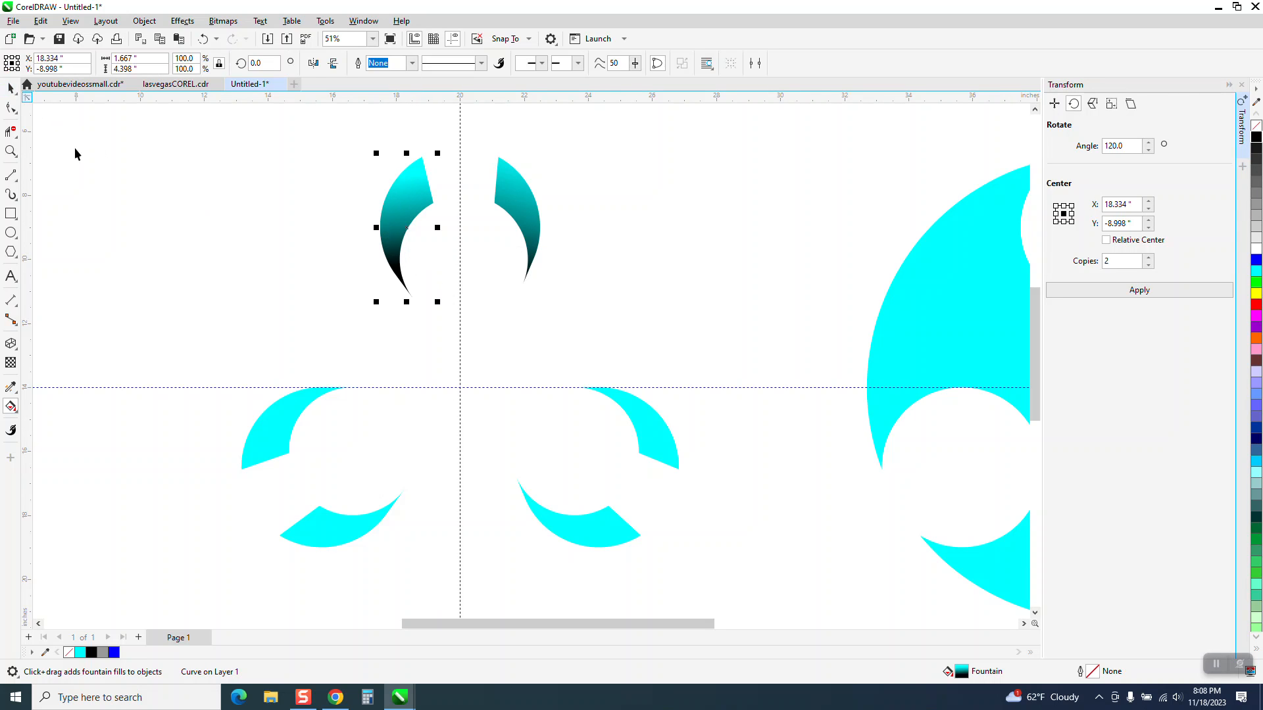
# Shade the upper edge piece of the lower-left cutout with a nearly horizontal fountain fill, cyan at its outer end to black at its inner tip.
pyautogui.click(220, 398)
pyautogui.click(269, 433)
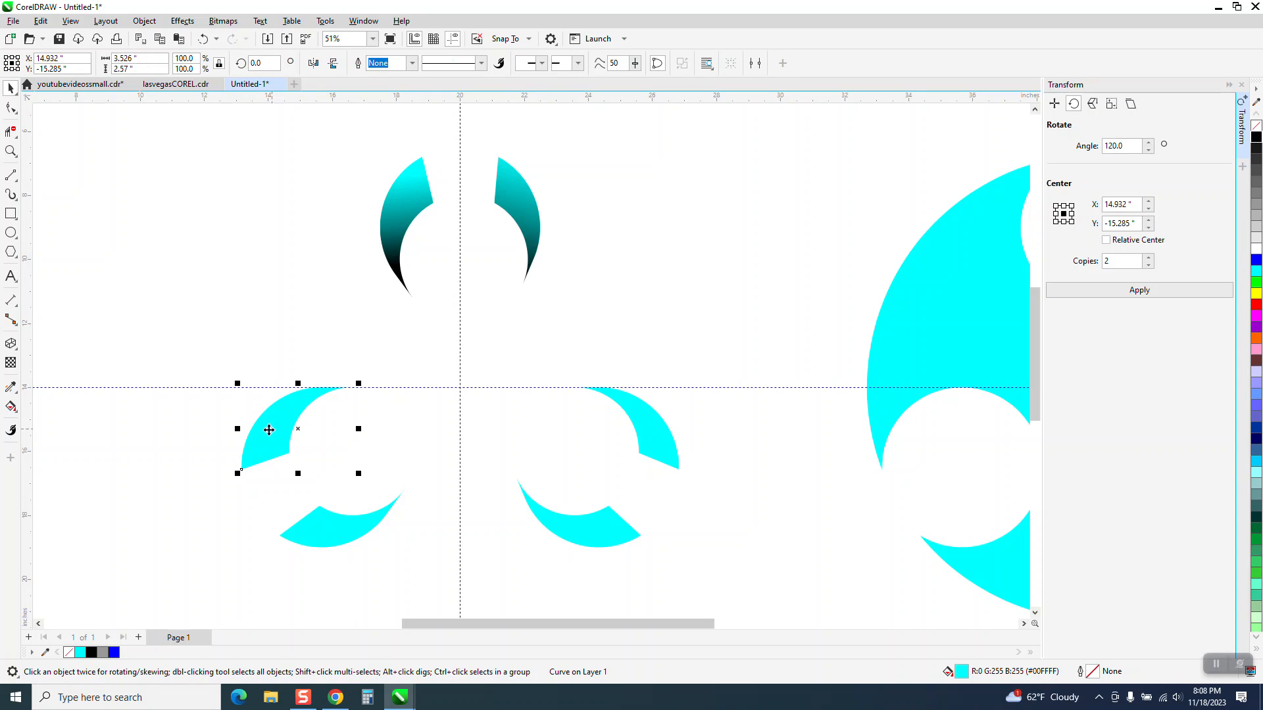
pyautogui.click(10, 406)
pyautogui.moveTo(258, 450); pyautogui.dragTo(335, 390)
pyautogui.moveTo(1257, 141); pyautogui.dragTo(335, 390)
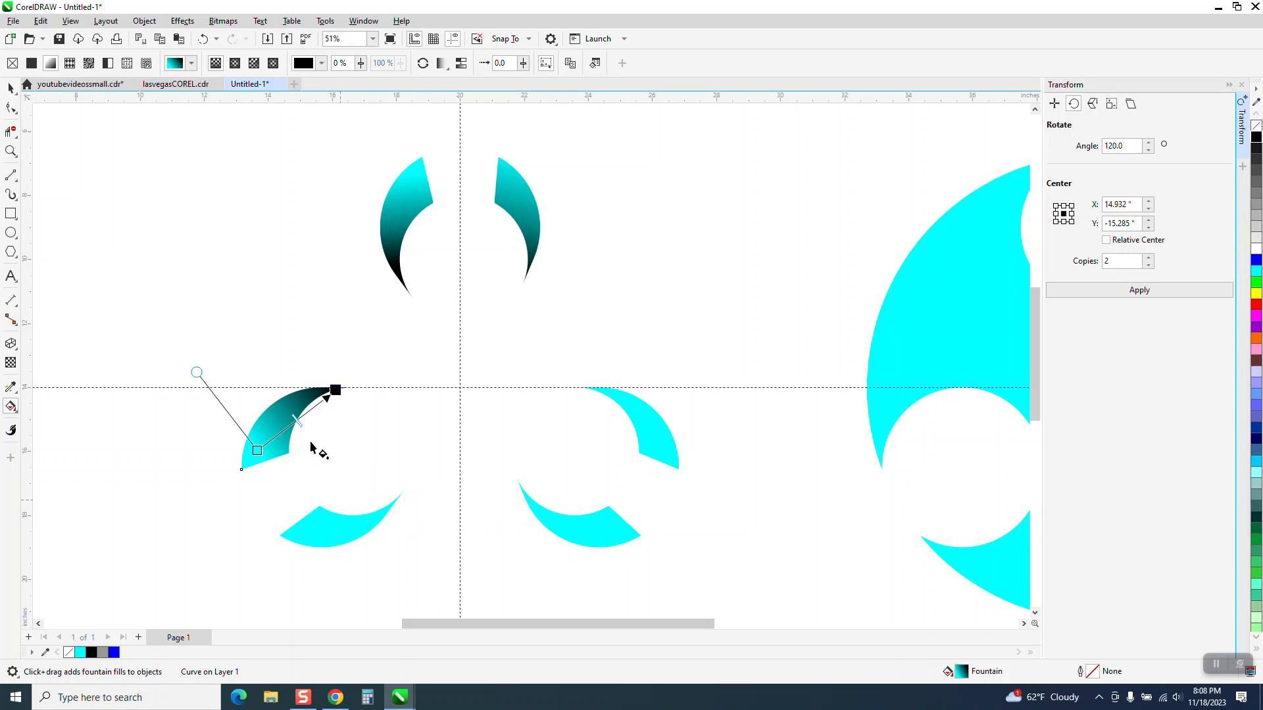
pyautogui.moveTo(334, 389); pyautogui.dragTo(350, 411)
pyautogui.moveTo(256, 450); pyautogui.dragTo(245, 425)
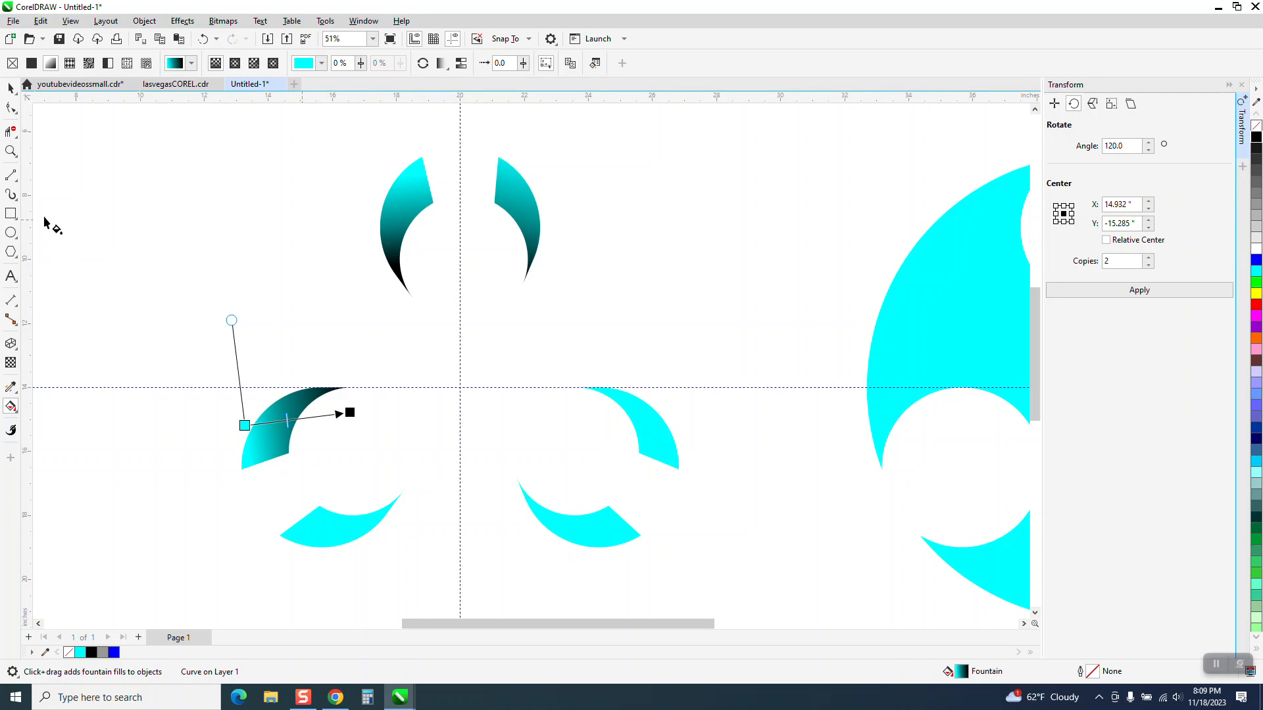
pyautogui.click(11, 88)
# Apply a cyan-to-black fountain fill to the lower edge piece of the lower-left cutout, running toward its inner tip.
pyautogui.click(344, 521)
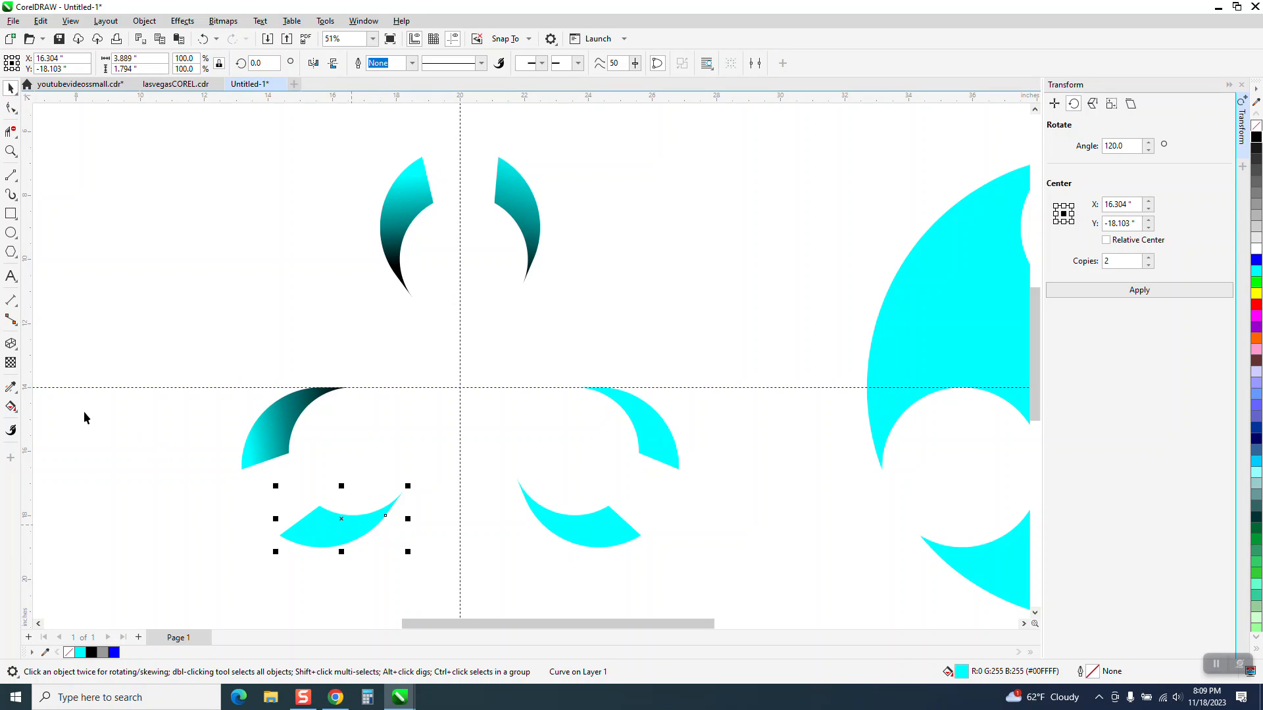
pyautogui.click(10, 406)
pyautogui.moveTo(323, 534); pyautogui.dragTo(417, 516)
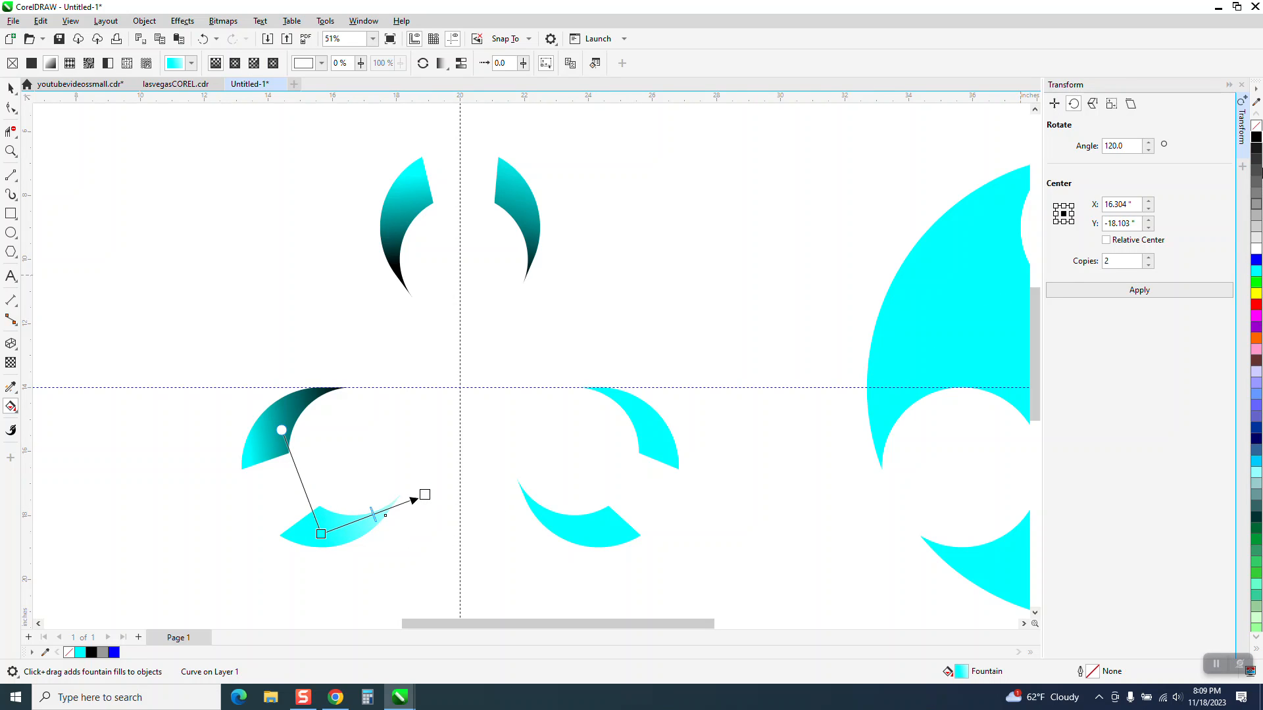
pyautogui.click(1256, 138)
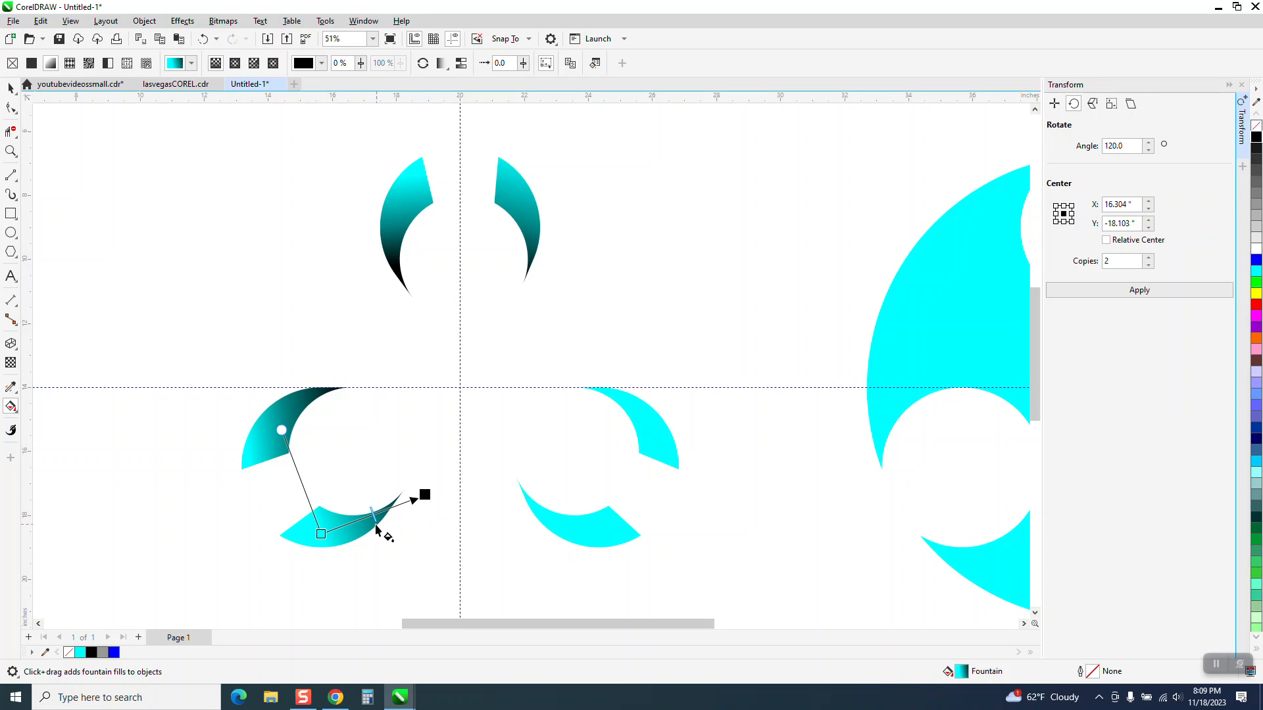
# Steepen that fill diagonally, with the black end above the piece's inner tip and the cyan start just below its lower edge.
pyautogui.moveTo(431, 495); pyautogui.dragTo(409, 469)
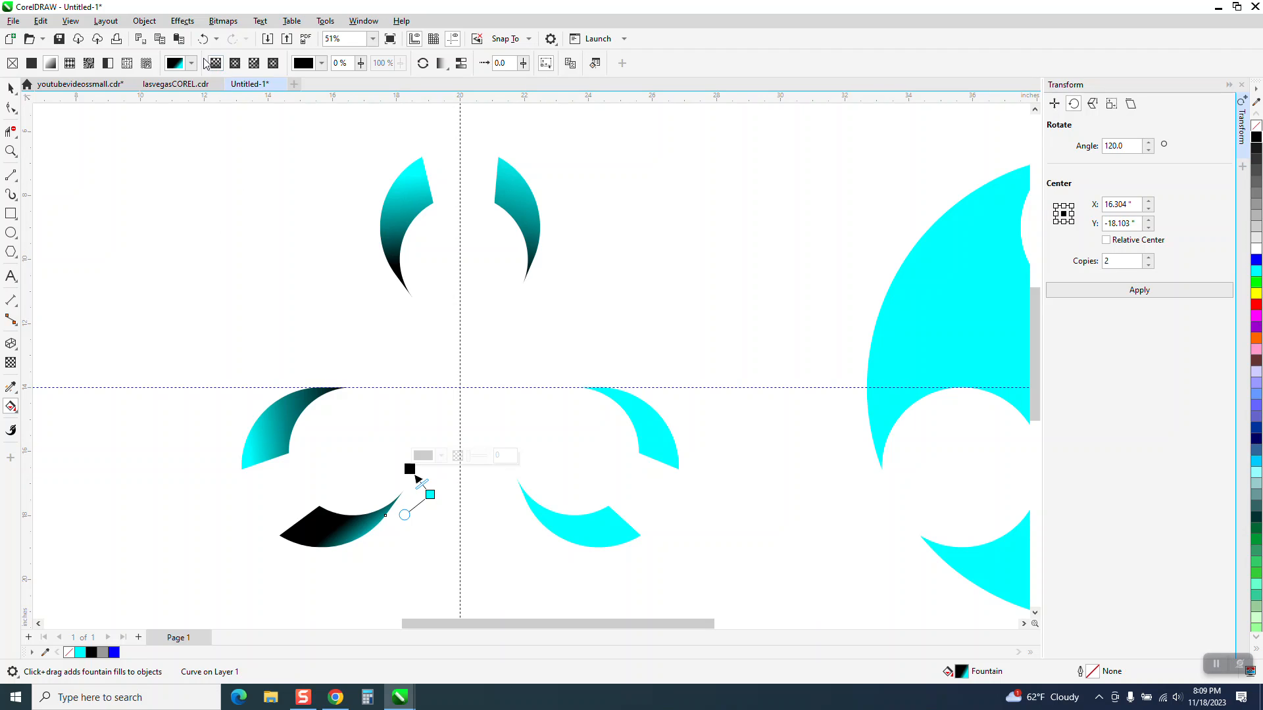
pyautogui.click(204, 38)
pyautogui.moveTo(415, 500); pyautogui.dragTo(406, 471)
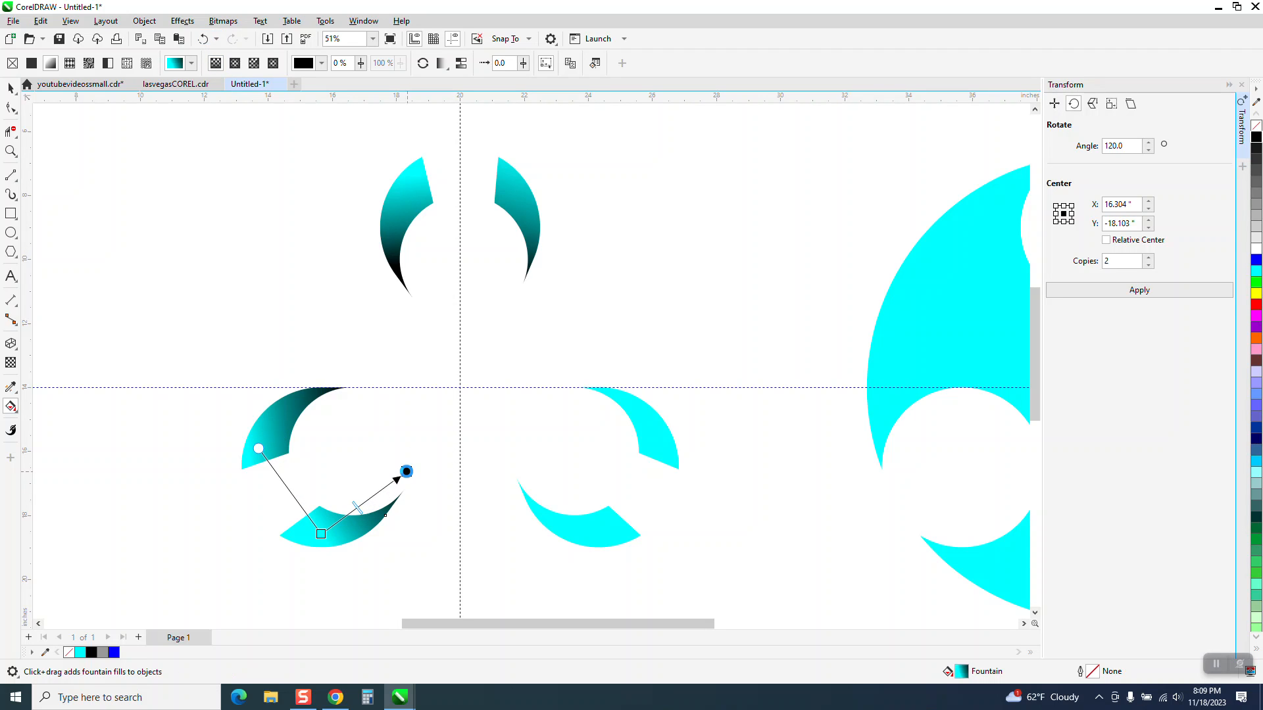
pyautogui.moveTo(320, 533); pyautogui.dragTo(326, 555)
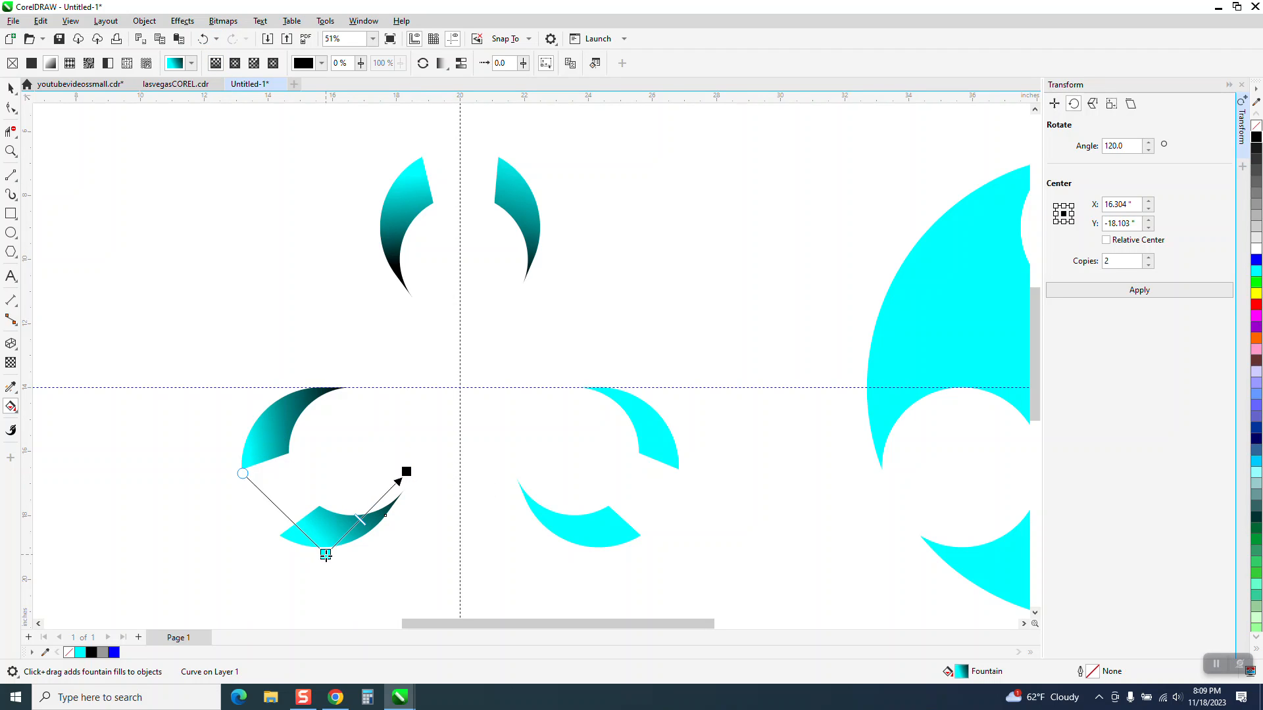
pyautogui.press('space')
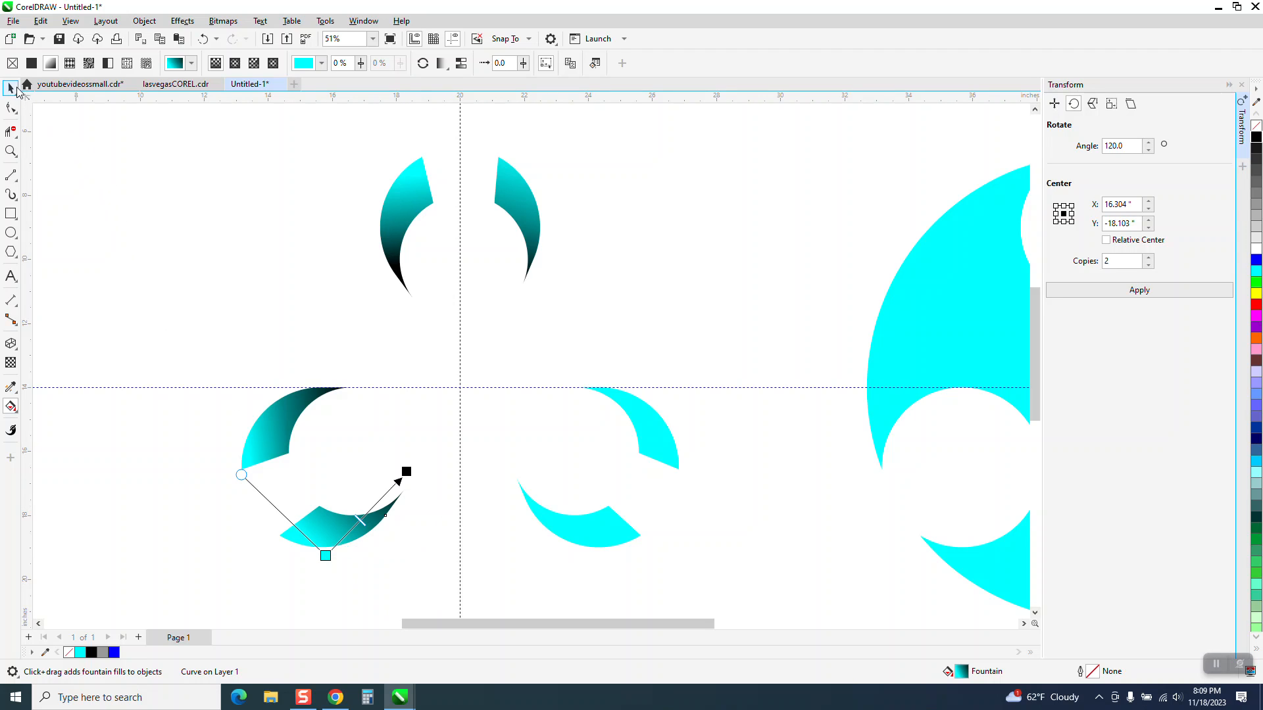
# Shade the lower edge piece of the lower-right cutout with a steep upward fountain fill from cyan to black.
pyautogui.click(601, 541)
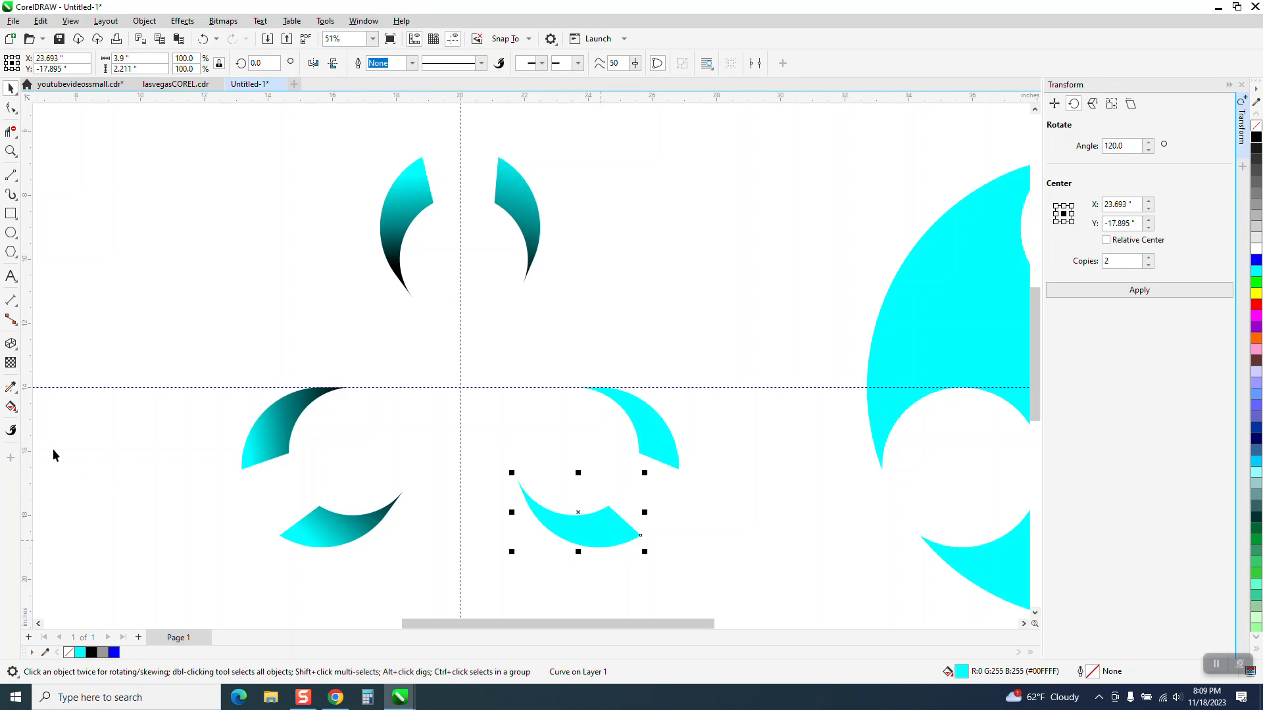
pyautogui.click(18, 415)
pyautogui.click(29, 408)
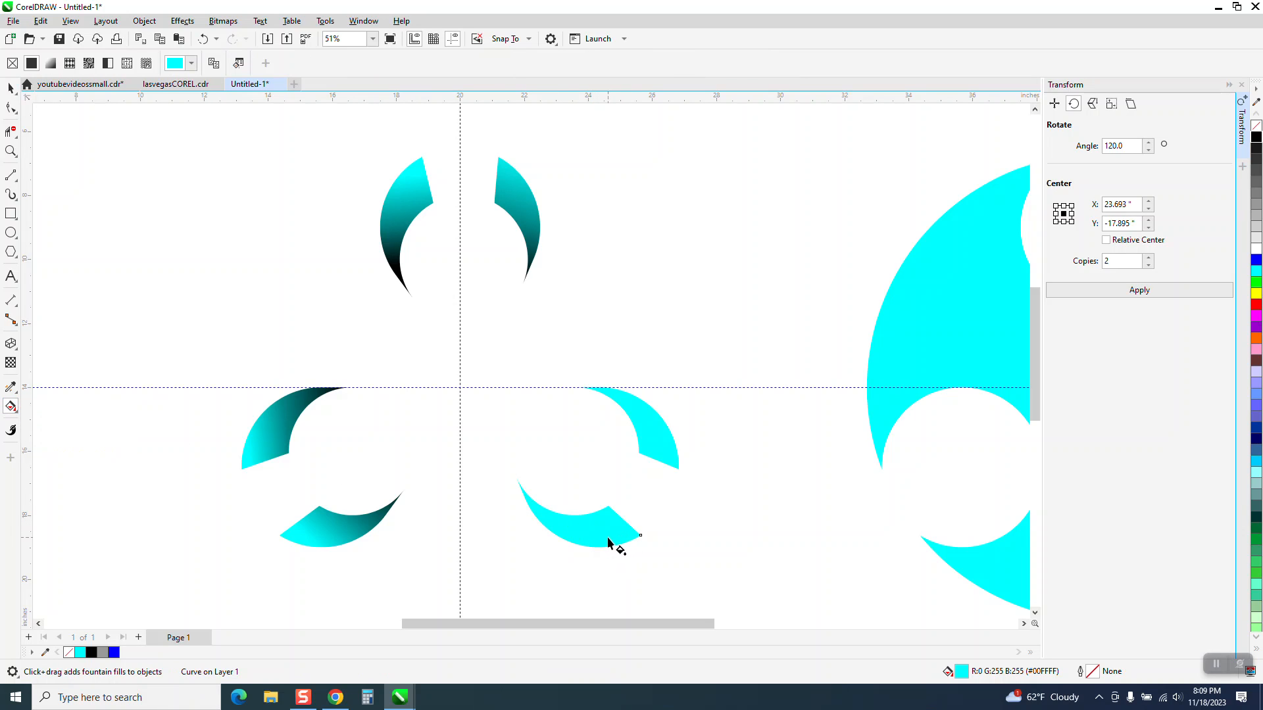
pyautogui.moveTo(599, 537); pyautogui.dragTo(575, 476)
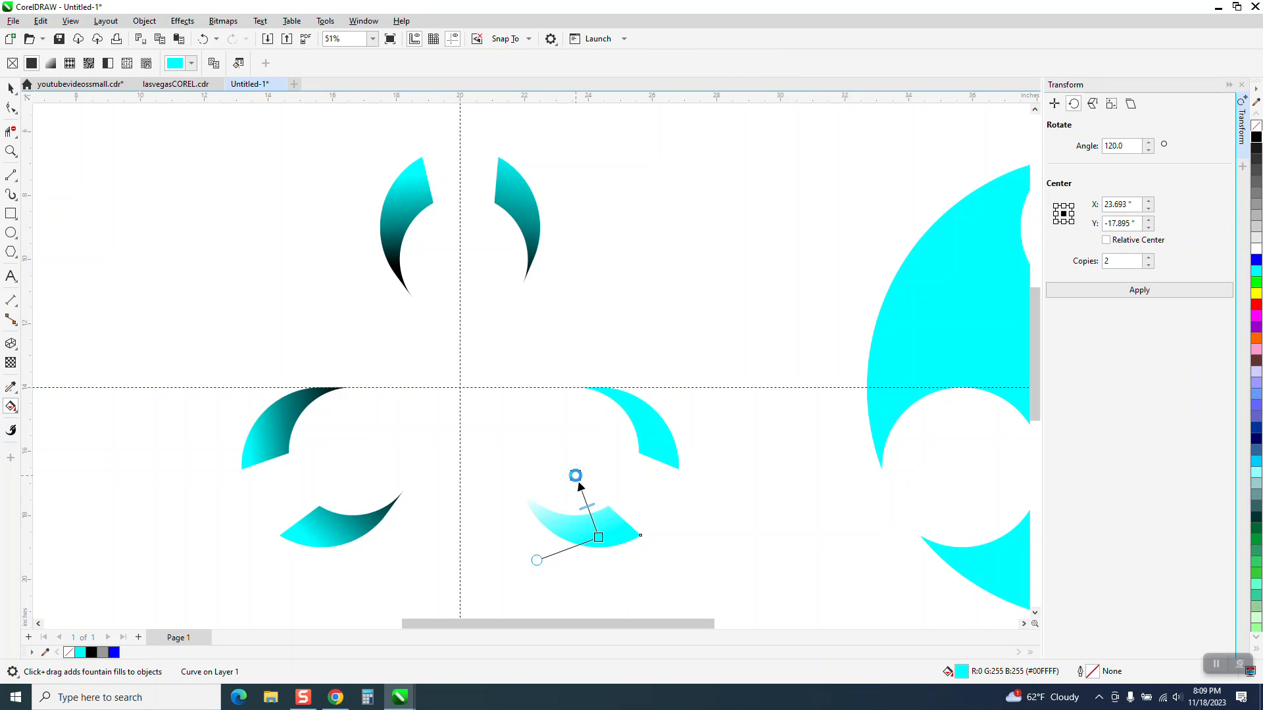
pyautogui.click(1255, 140)
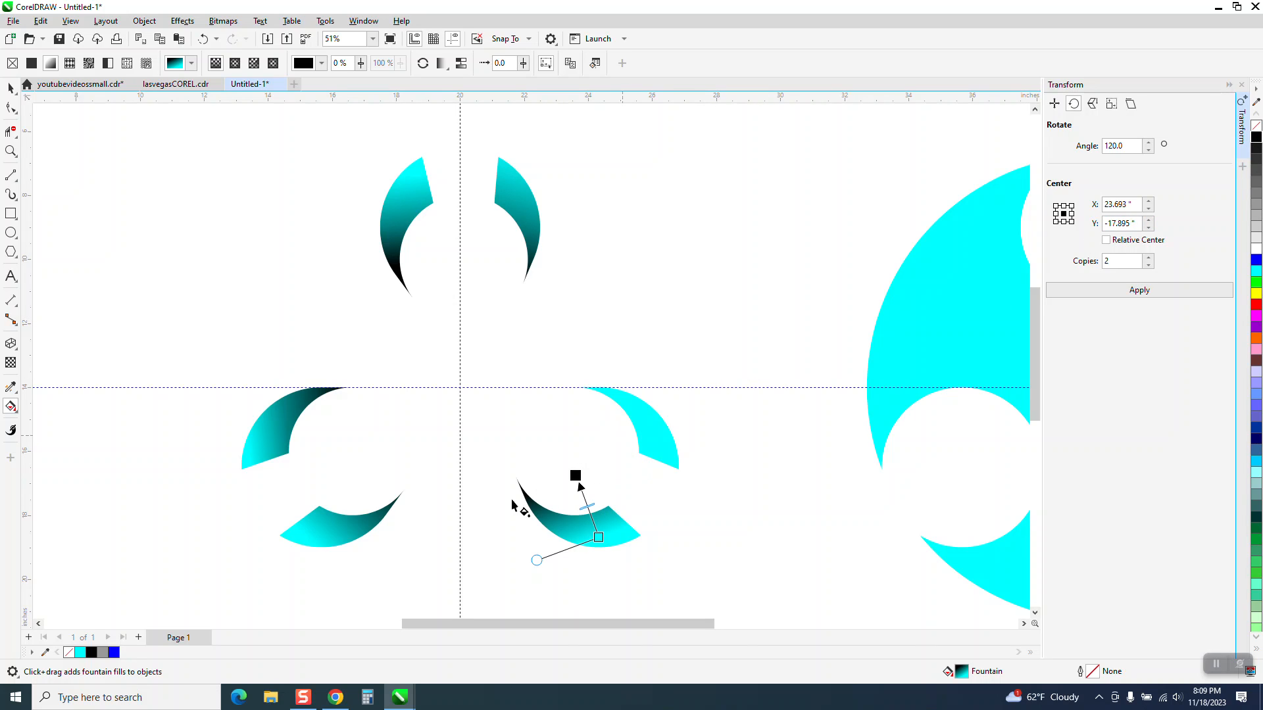
pyautogui.click(655, 437)
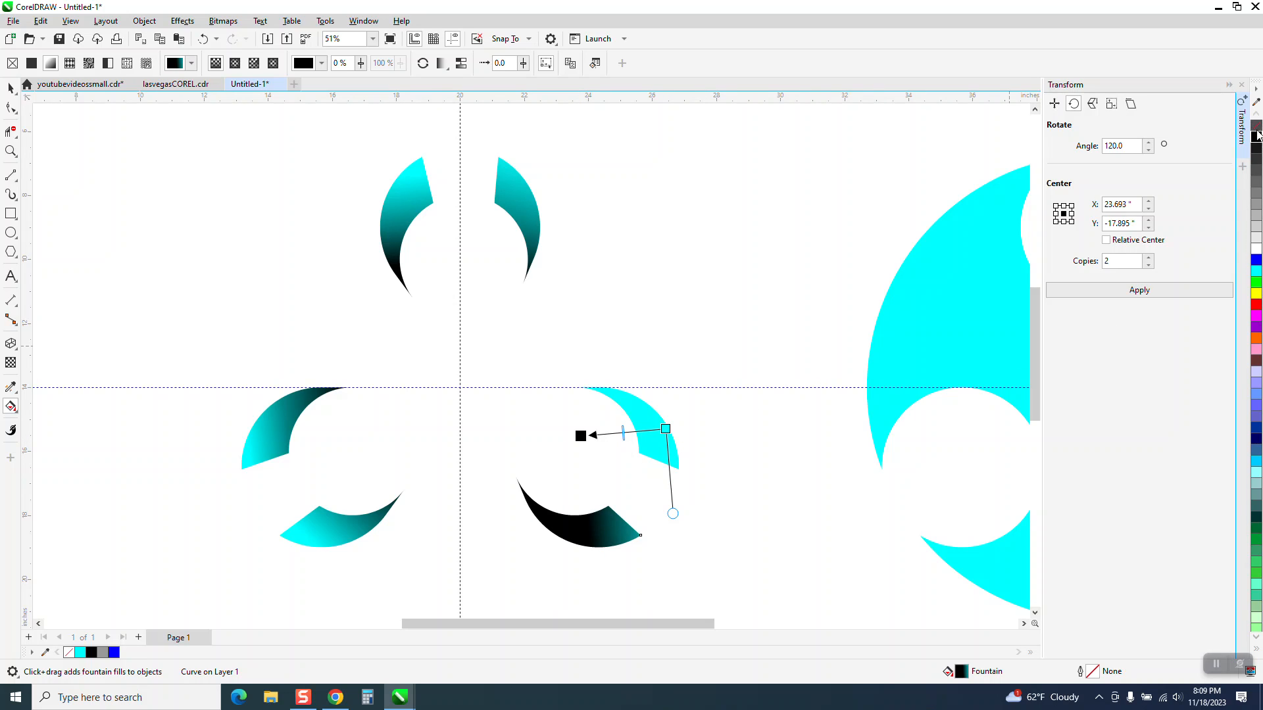
pyautogui.click(204, 38)
pyautogui.click(10, 88)
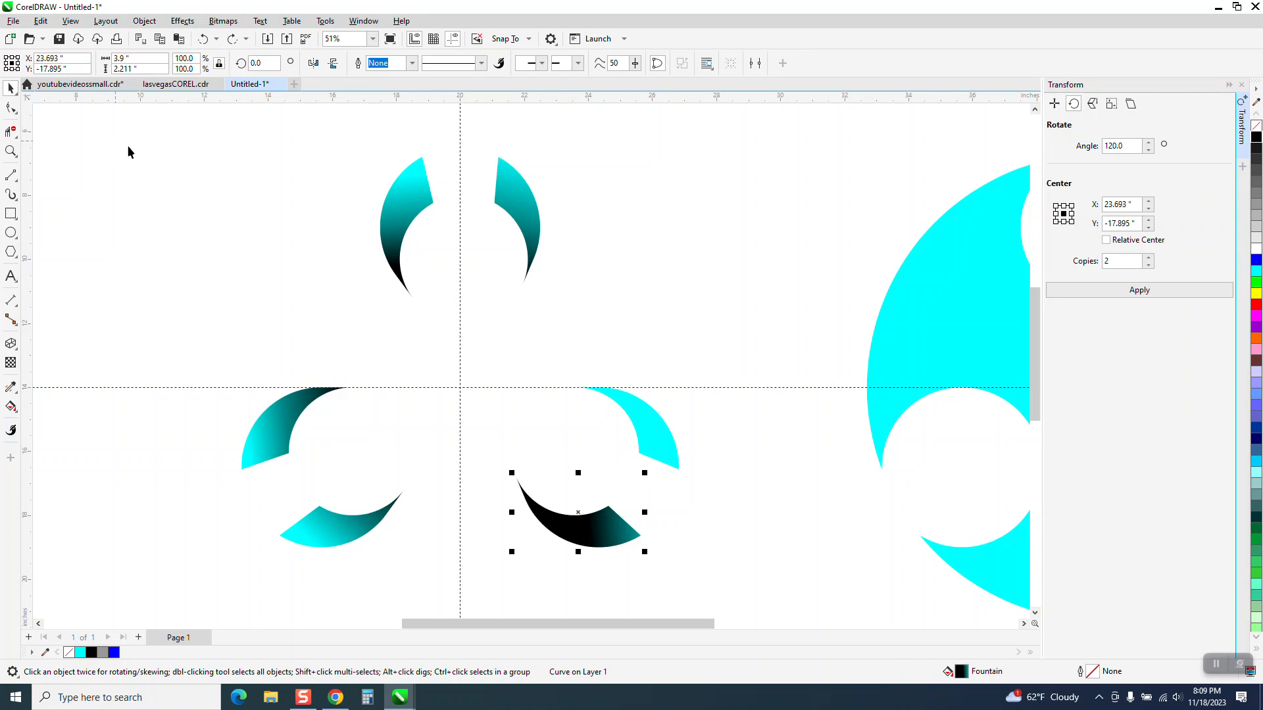
pyautogui.click(204, 38)
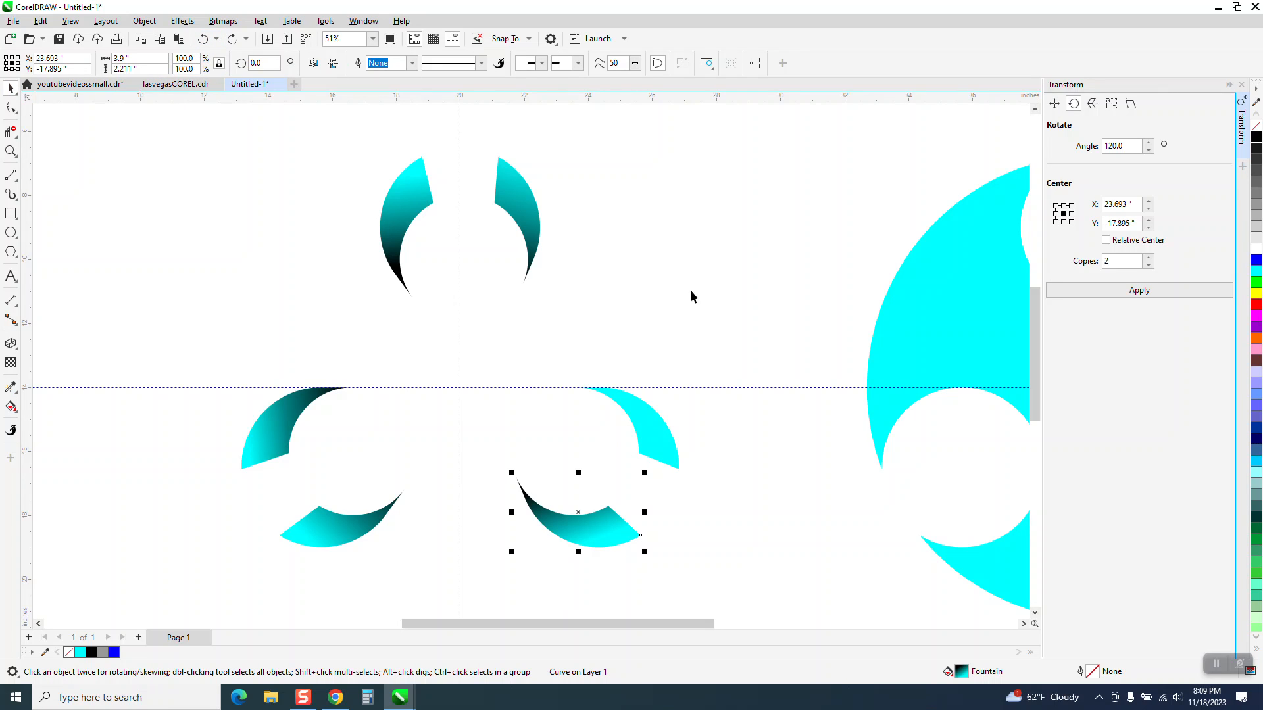
# Shade the upper edge piece of the lower-right cutout with a nearly horizontal fountain fill, cyan at its outer edge to black inward.
pyautogui.click(649, 429)
pyautogui.click(14, 412)
pyautogui.click(59, 401)
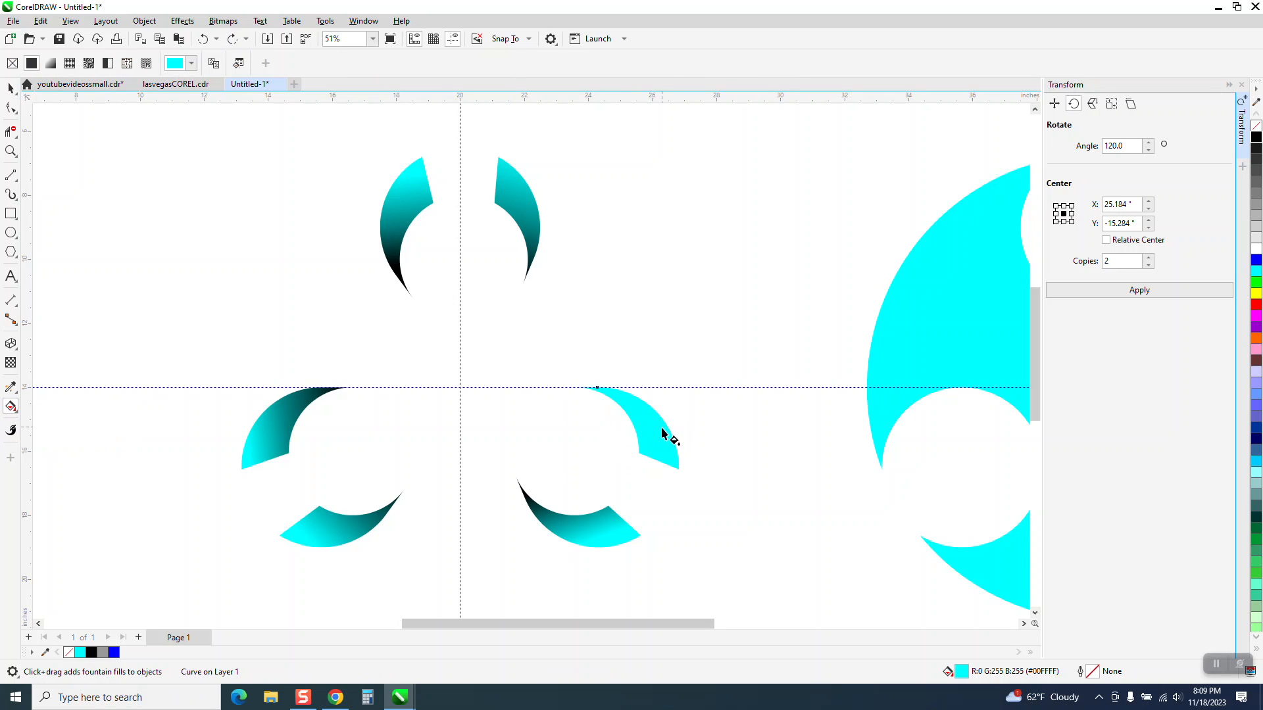
pyautogui.moveTo(669, 436); pyautogui.dragTo(580, 431)
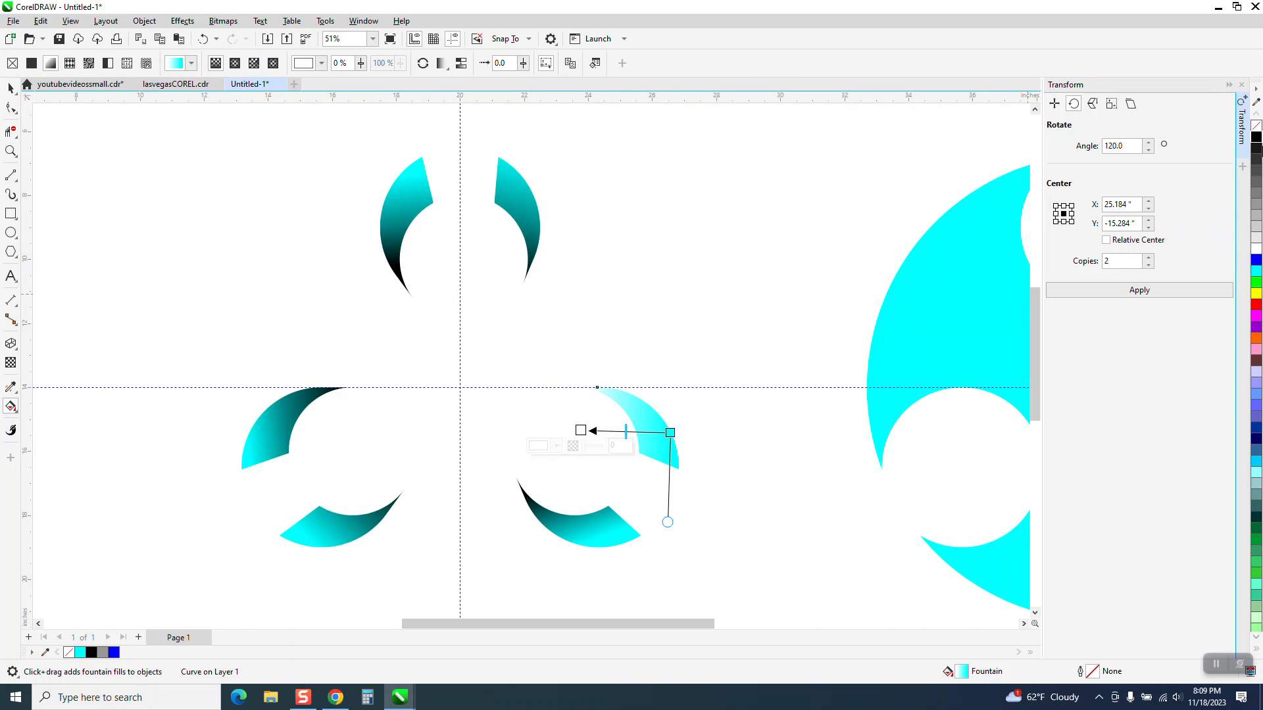
pyautogui.click(1256, 137)
pyautogui.scroll(-1, 392, 388)
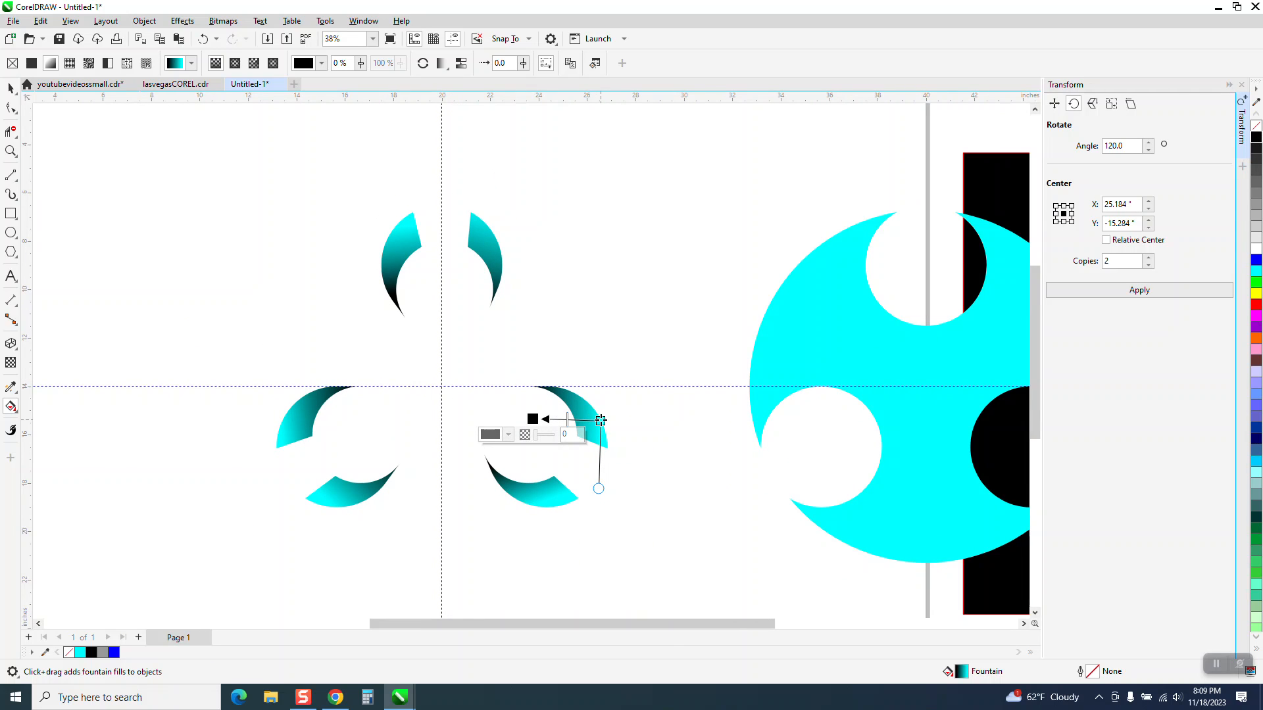
pyautogui.moveTo(600, 420); pyautogui.dragTo(609, 421)
# Move the cyan disc back over the shaded edge pieces and hide the guidelines.
pyautogui.click(559, 507)
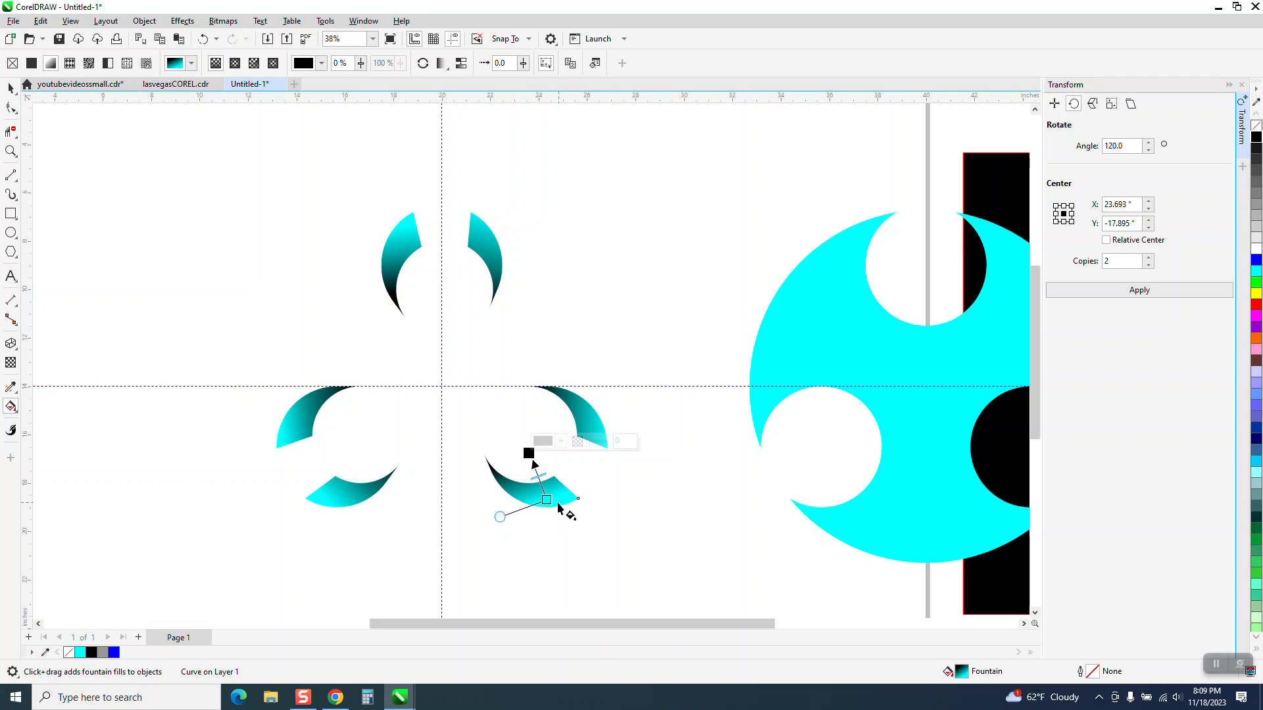
pyautogui.click(11, 87)
pyautogui.scroll(-1, 257, 280)
pyautogui.click(616, 331)
pyautogui.press('Left')
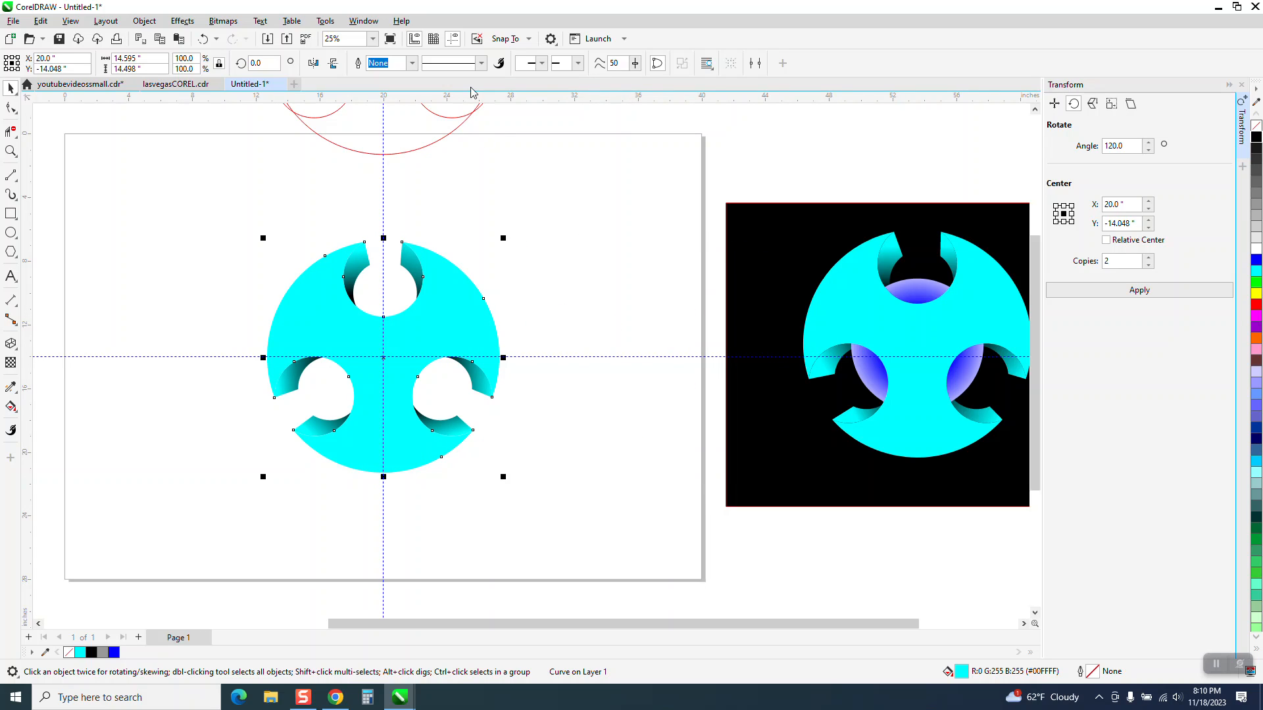
pyautogui.click(451, 41)
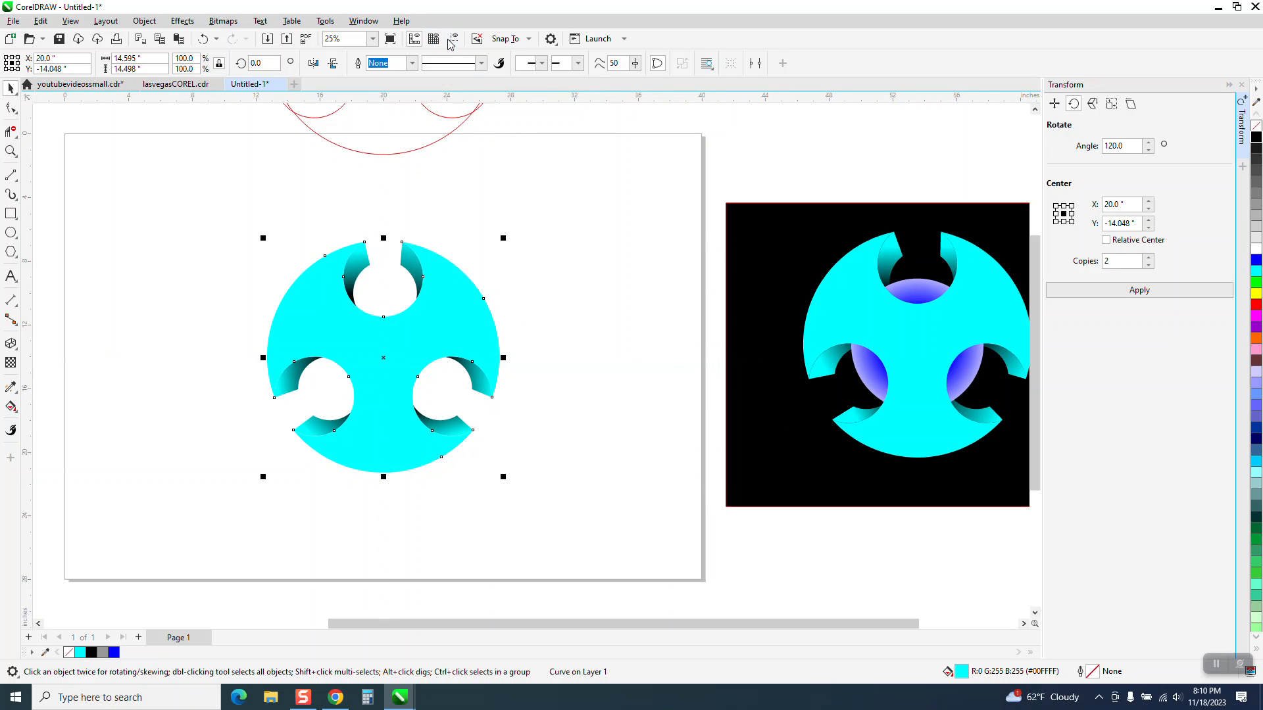
# Draw a rectangle about 21.7 by 15.6 inches around the whole disc and fill it black.
pyautogui.click(10, 151)
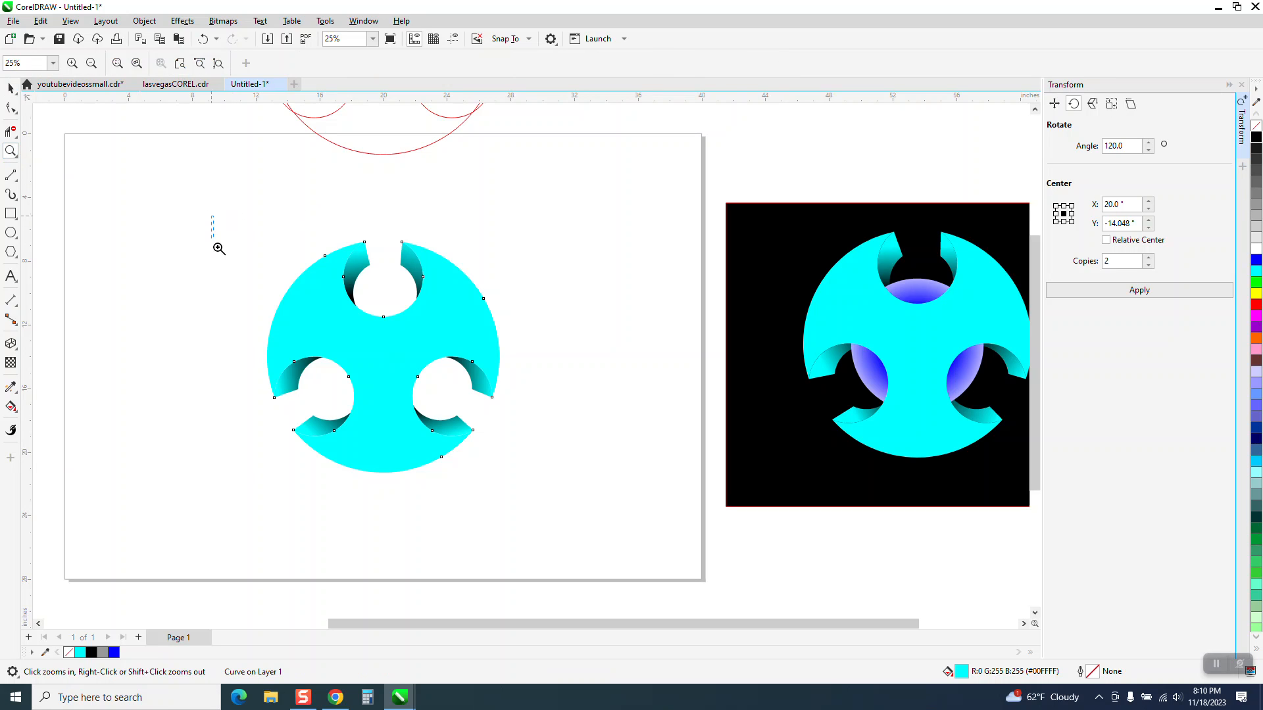
pyautogui.scroll(1, 405, 375)
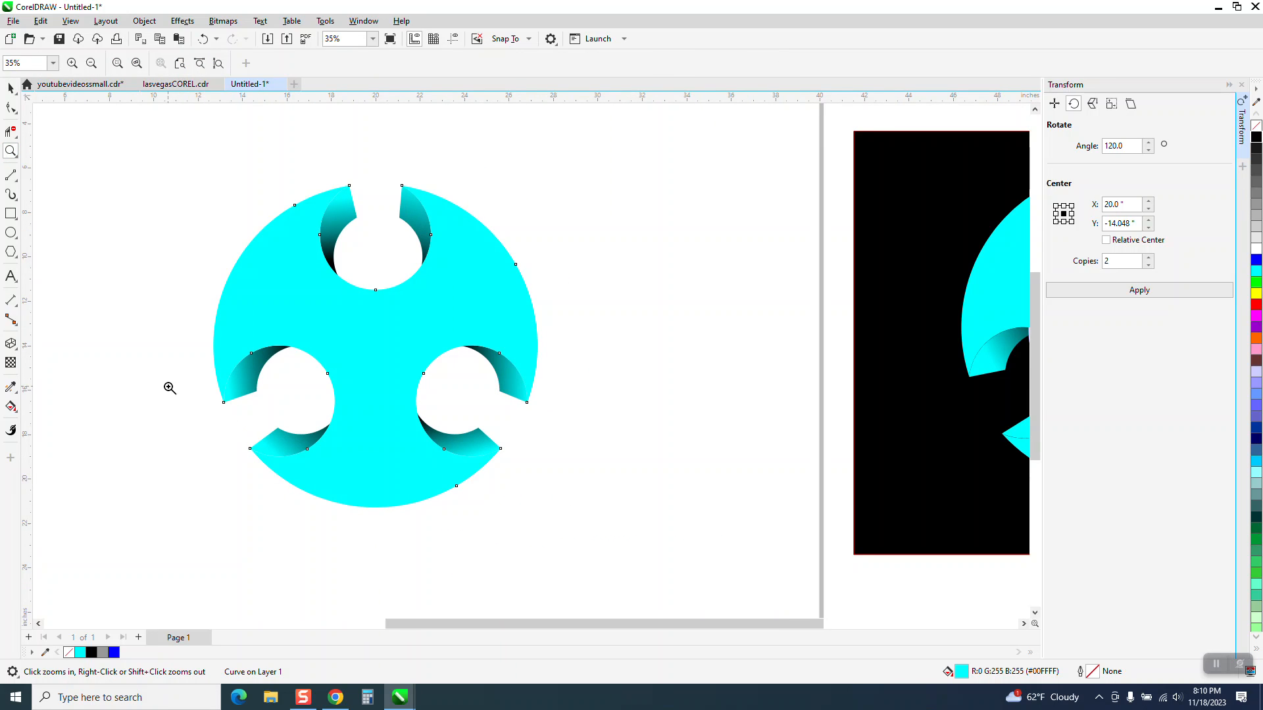
pyautogui.click(11, 213)
pyautogui.moveTo(165, 173); pyautogui.dragTo(647, 520)
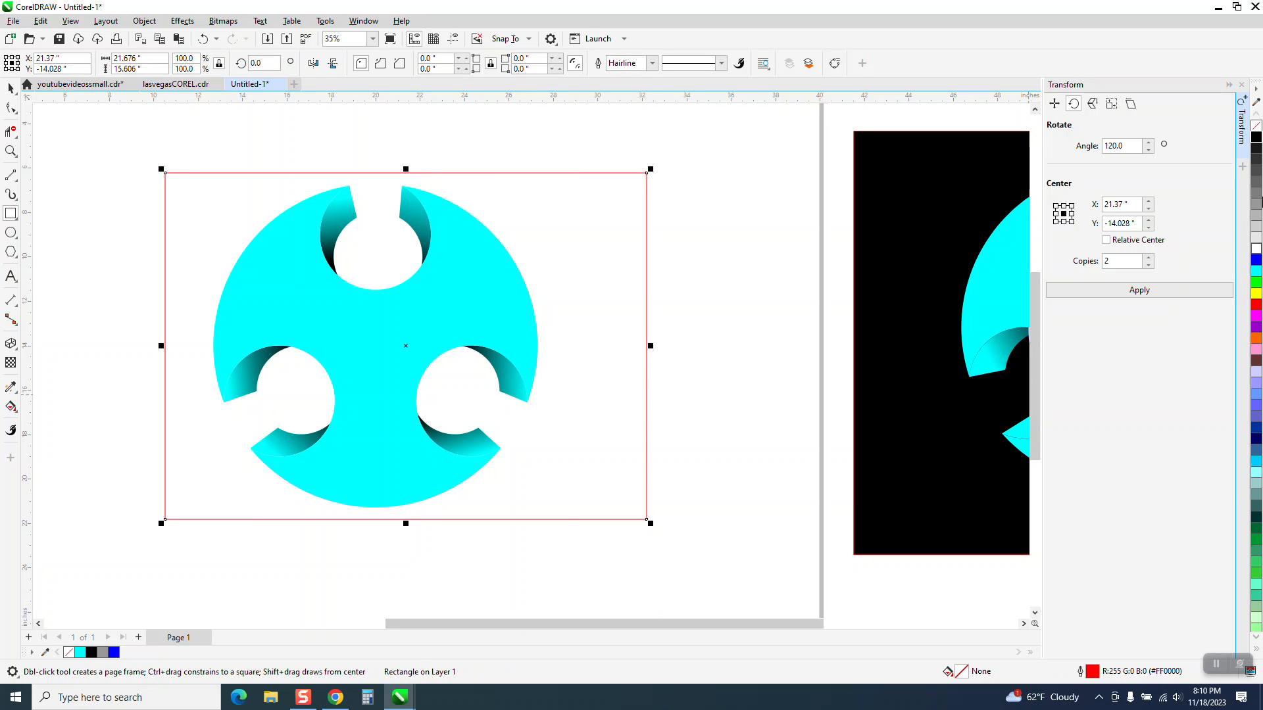
pyautogui.click(1256, 138)
# Send the black rectangle to the back of the page and shift it slightly left to center it better behind the disc.
pyautogui.click(144, 21)
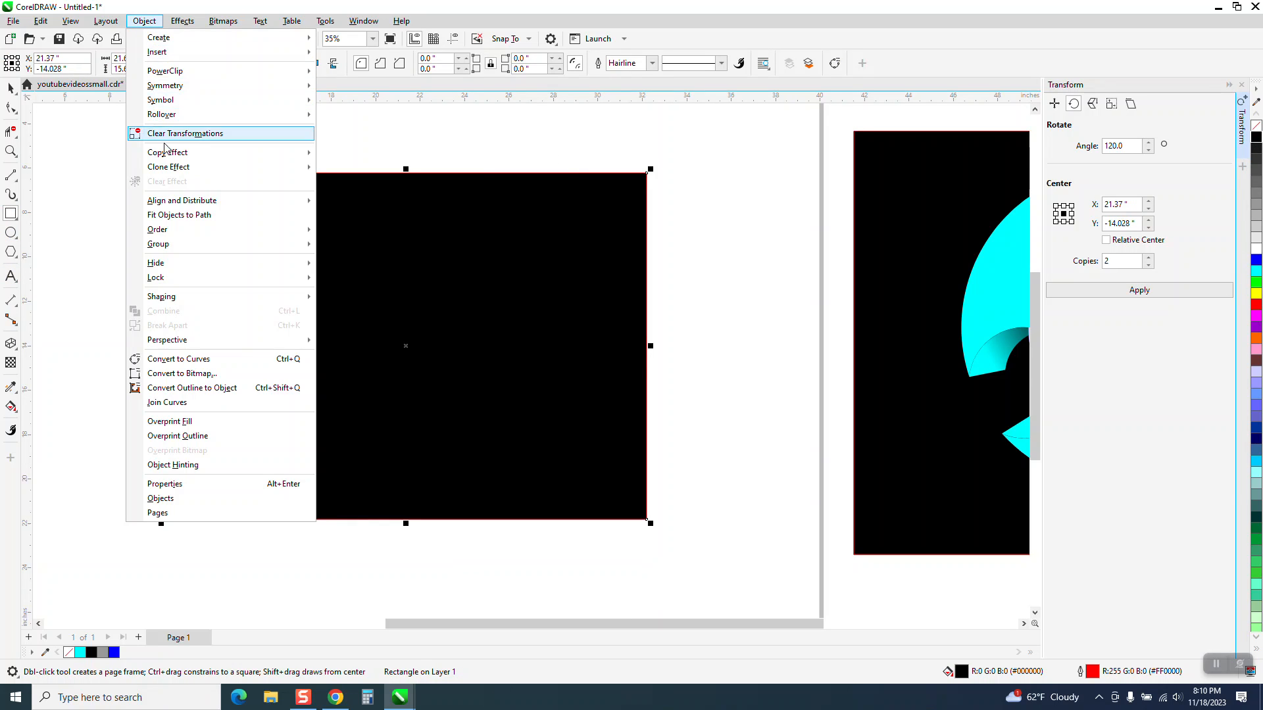
pyautogui.moveTo(169, 232)
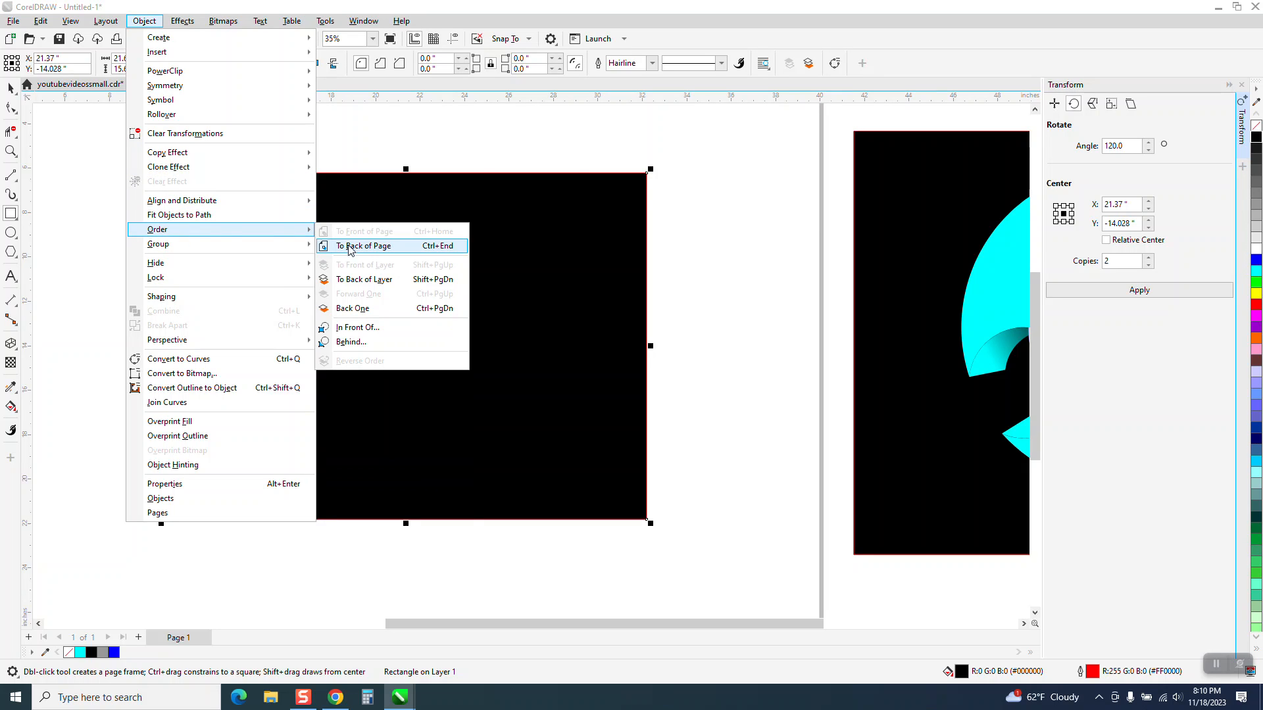
pyautogui.click(349, 248)
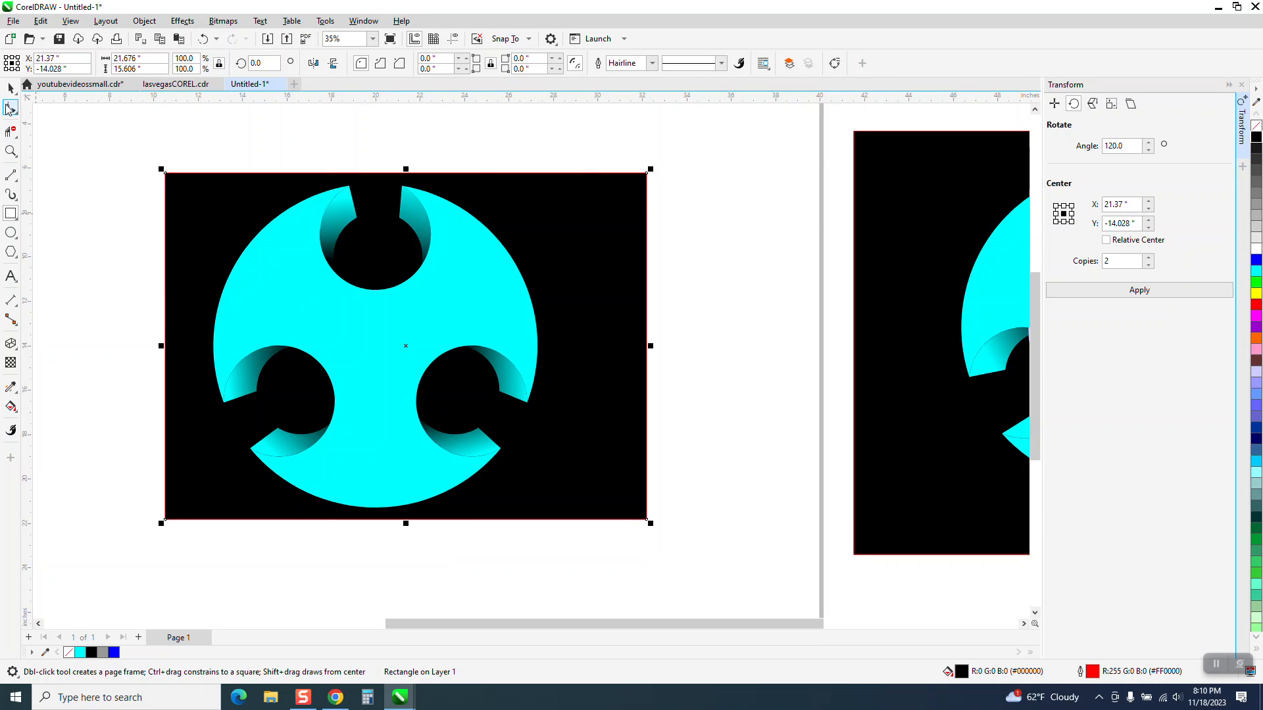
pyautogui.scroll(-2, 148, 199)
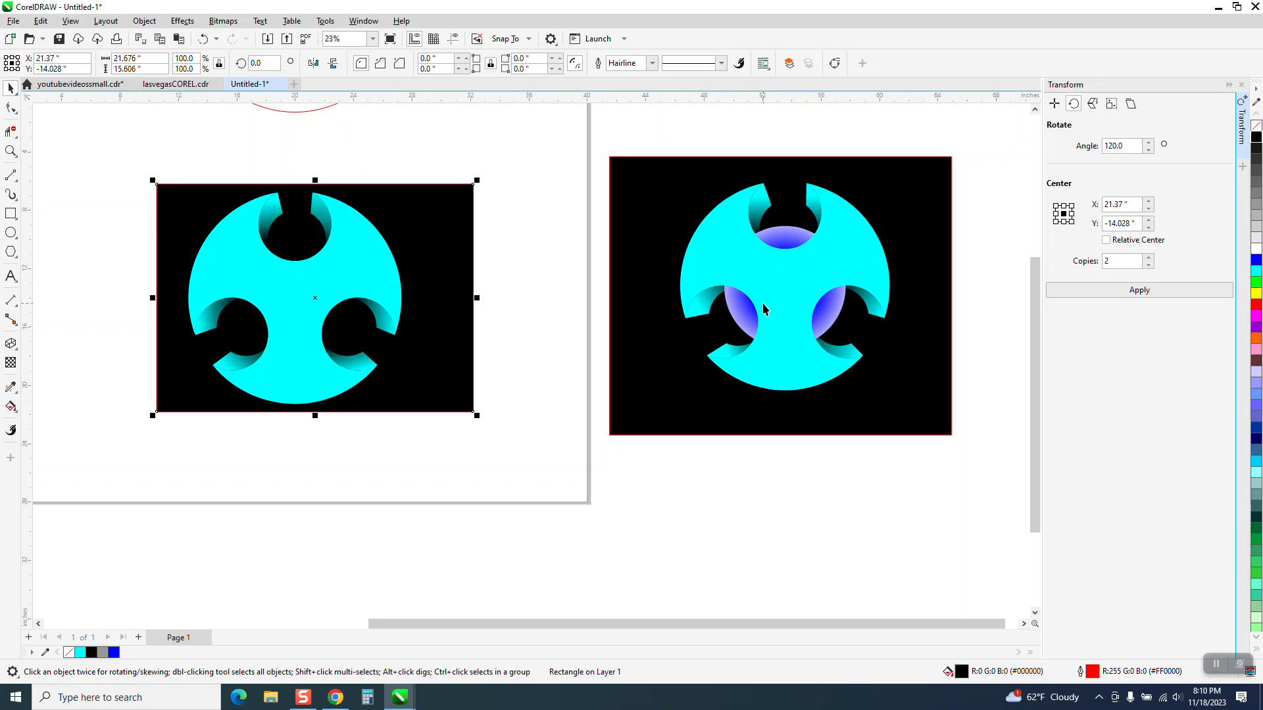
pyautogui.moveTo(462, 283); pyautogui.dragTo(451, 282)
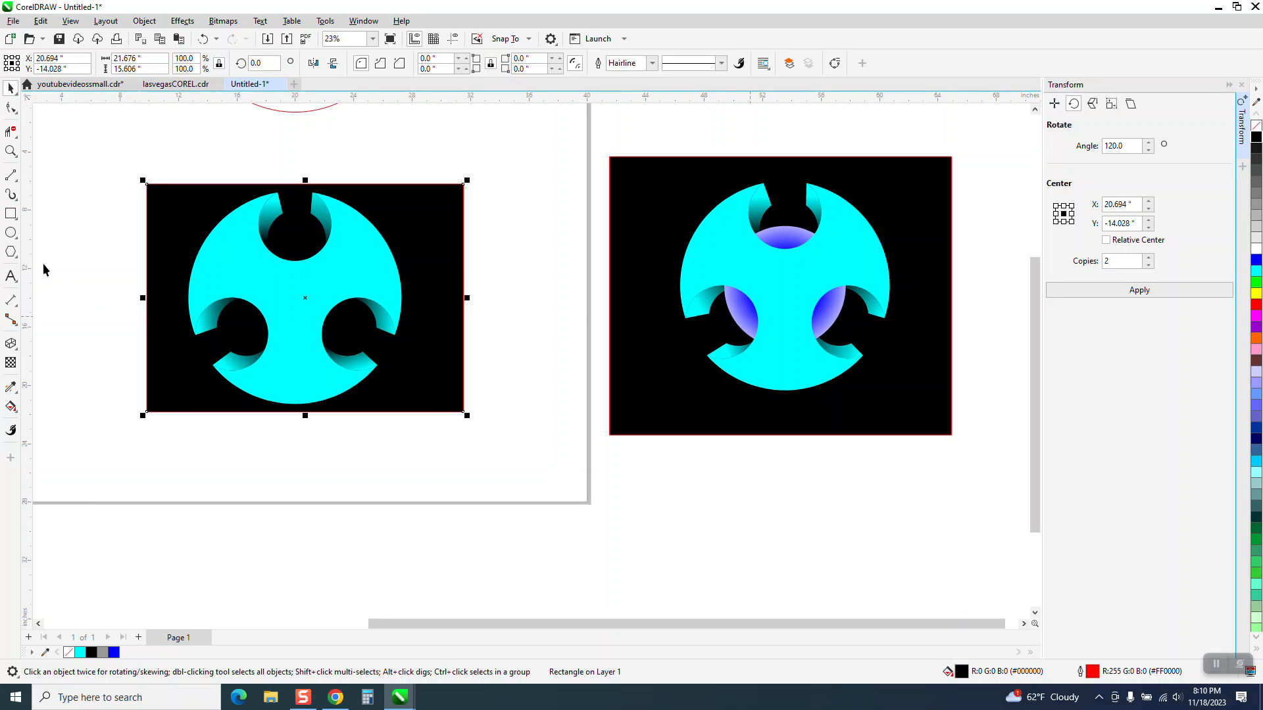
# Draw a circle about 8.8 inches across beside the black rectangle, fill it blue and remove its outline.
pyautogui.click(10, 232)
pyautogui.moveTo(567, 323); pyautogui.dragTo(508, 431)
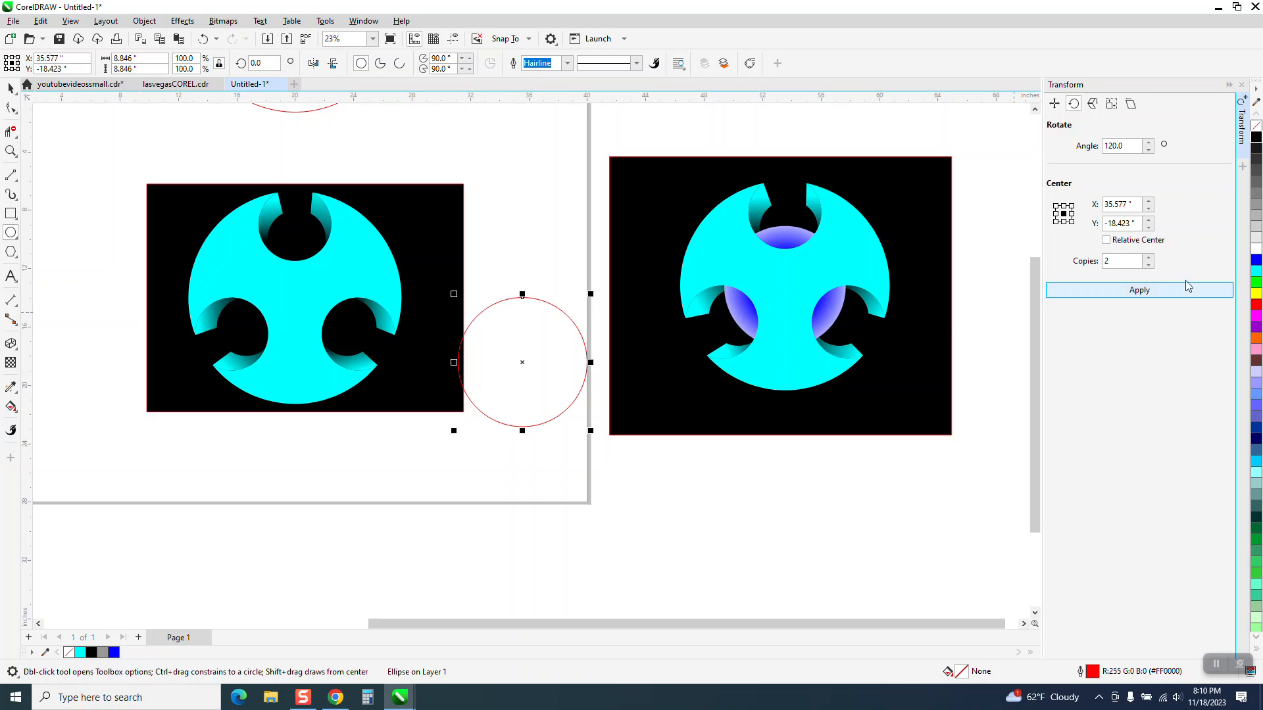
pyautogui.click(1257, 260)
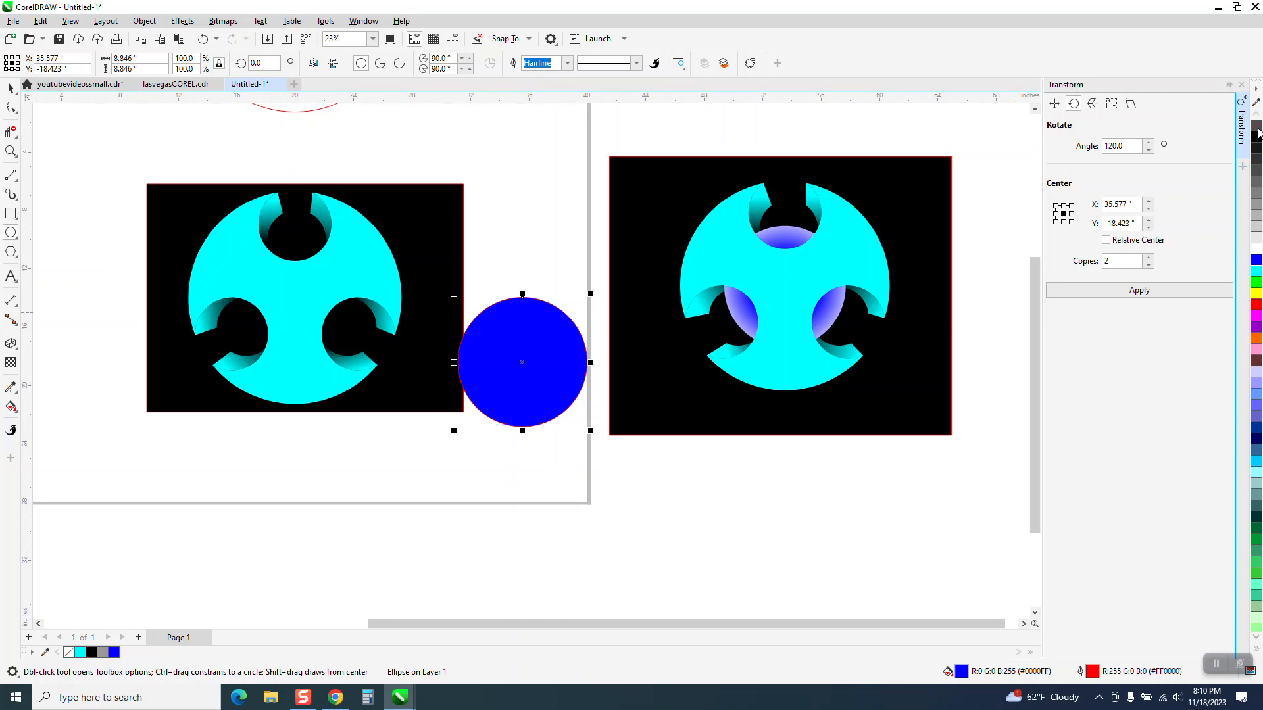
pyautogui.rightClick(1257, 127)
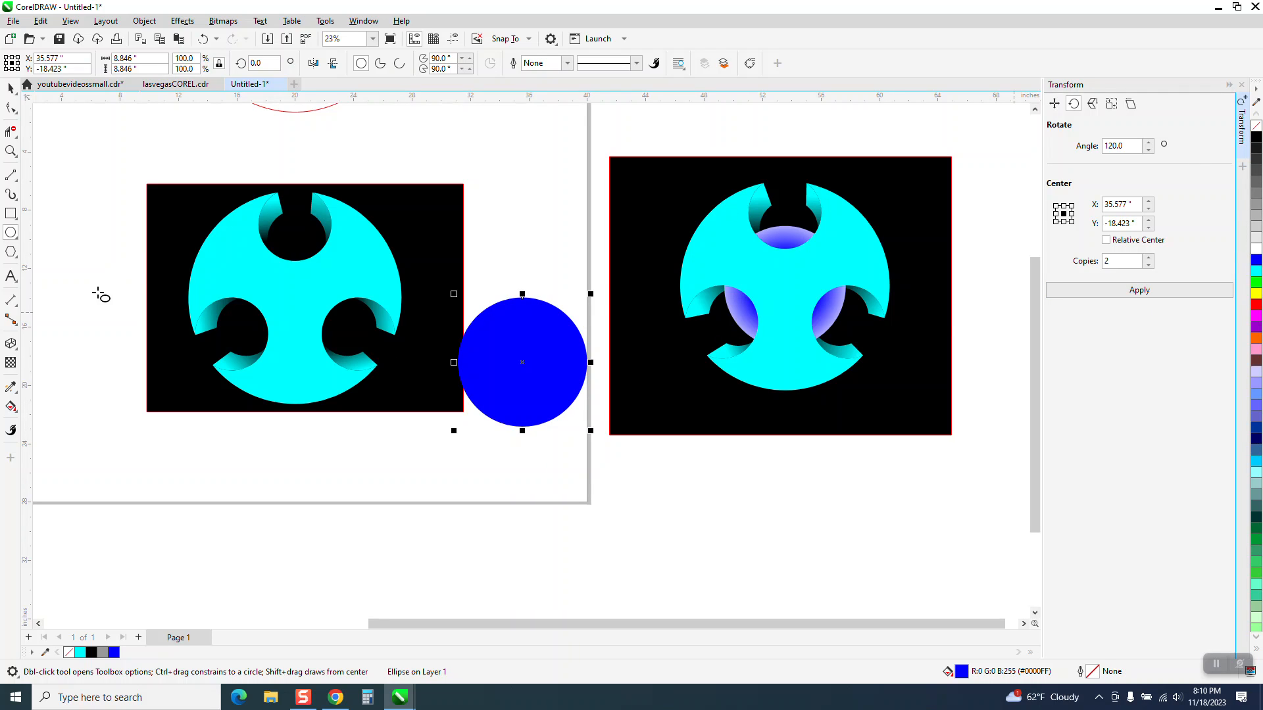
# Give the blue circle an elliptical fountain fill with white near its center fading to blue just beyond its edge.
pyautogui.click(16, 413)
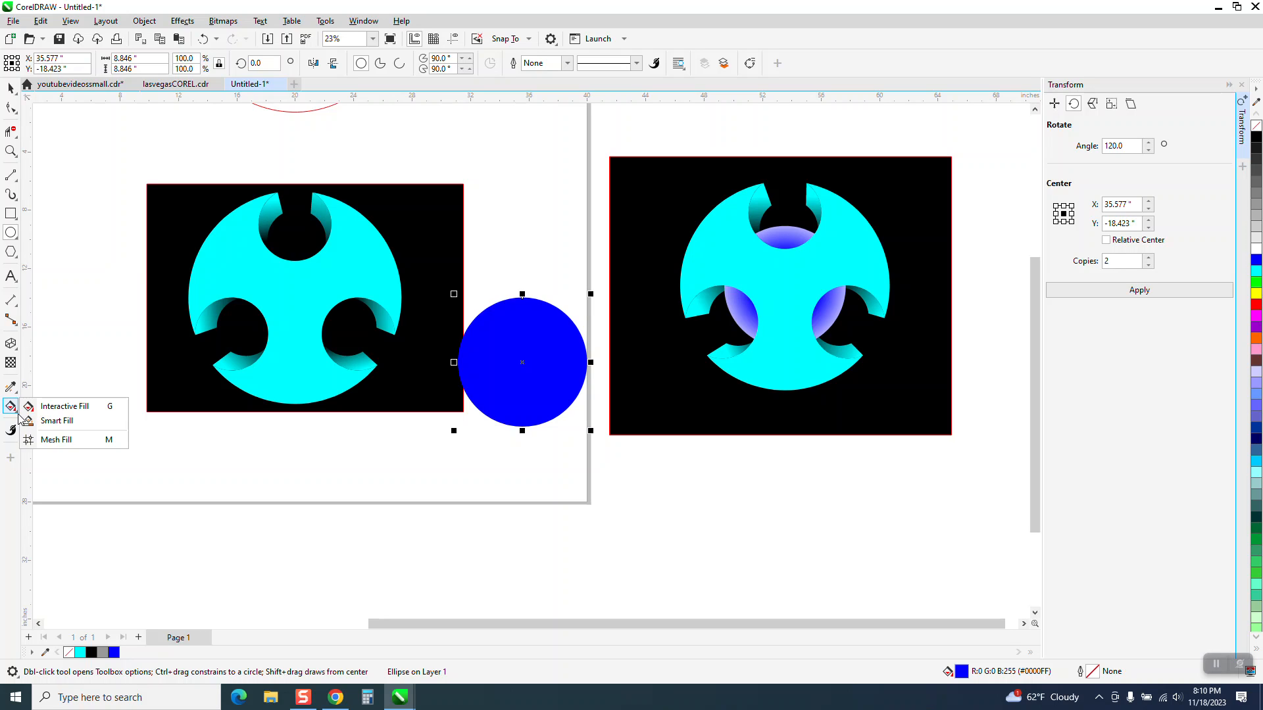
pyautogui.click(29, 404)
pyautogui.moveTo(518, 356); pyautogui.dragTo(592, 343)
pyautogui.click(234, 63)
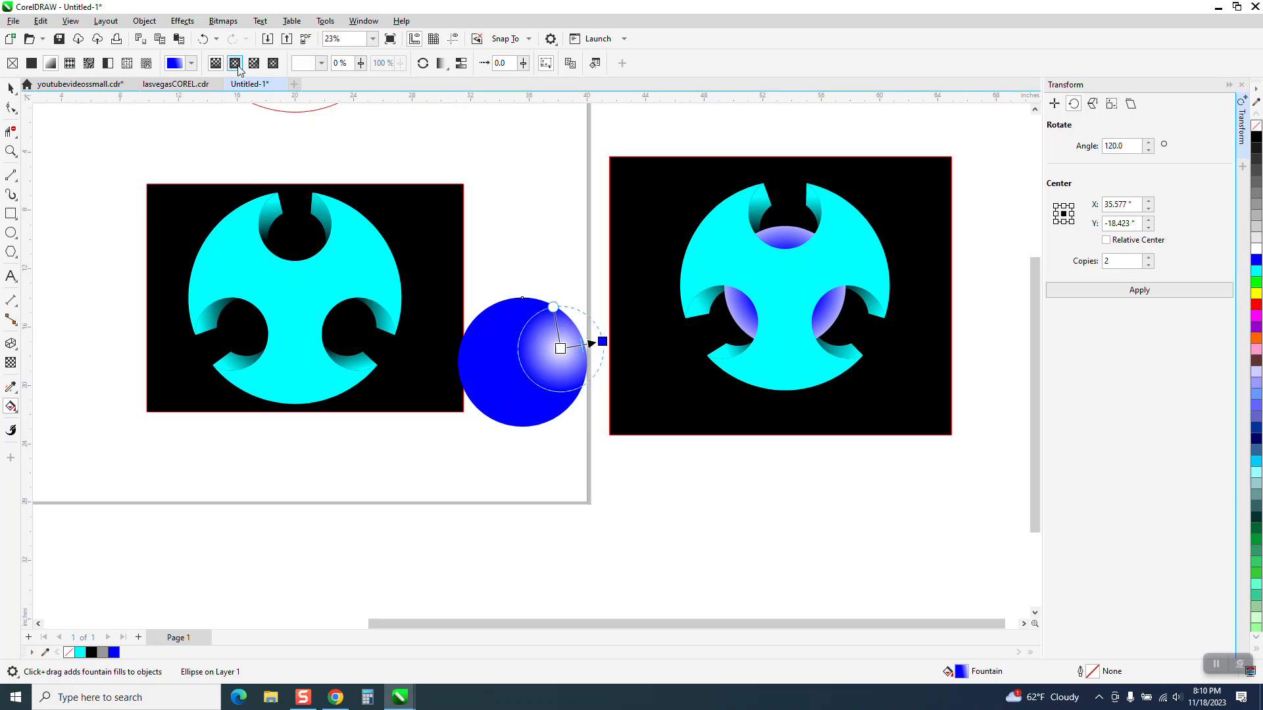
pyautogui.moveTo(562, 350); pyautogui.dragTo(533, 362)
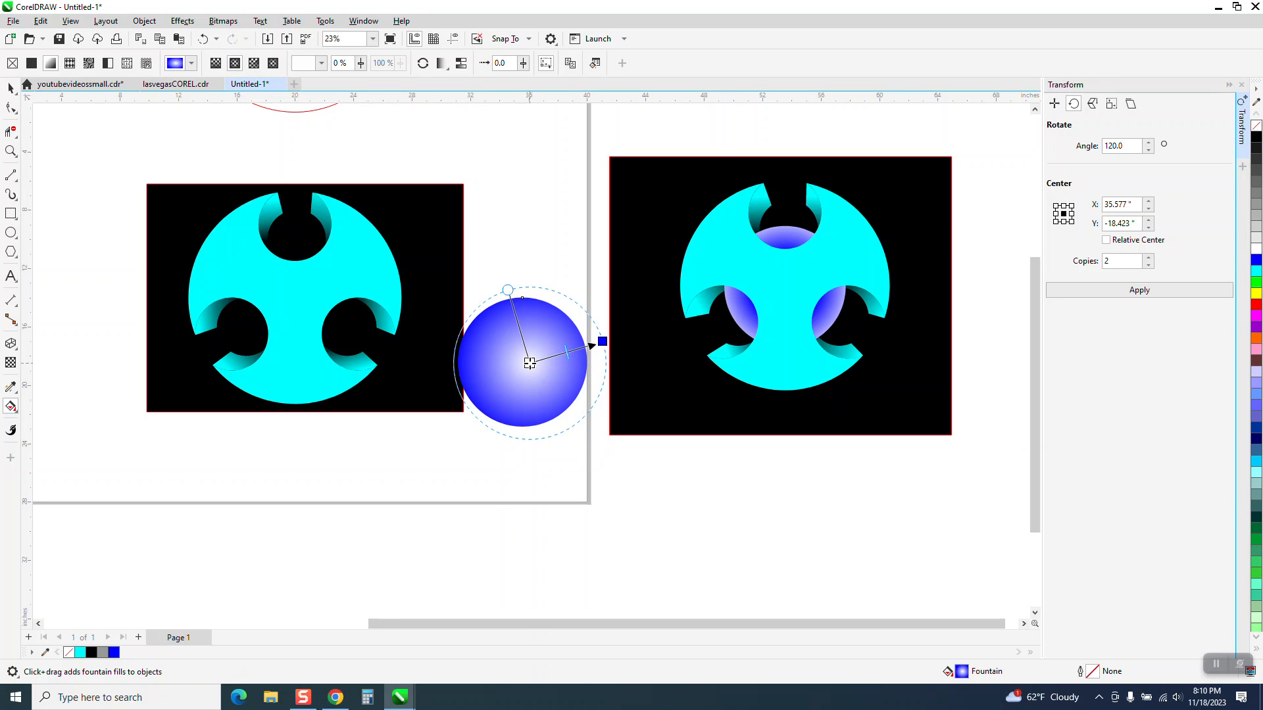
pyautogui.click(11, 88)
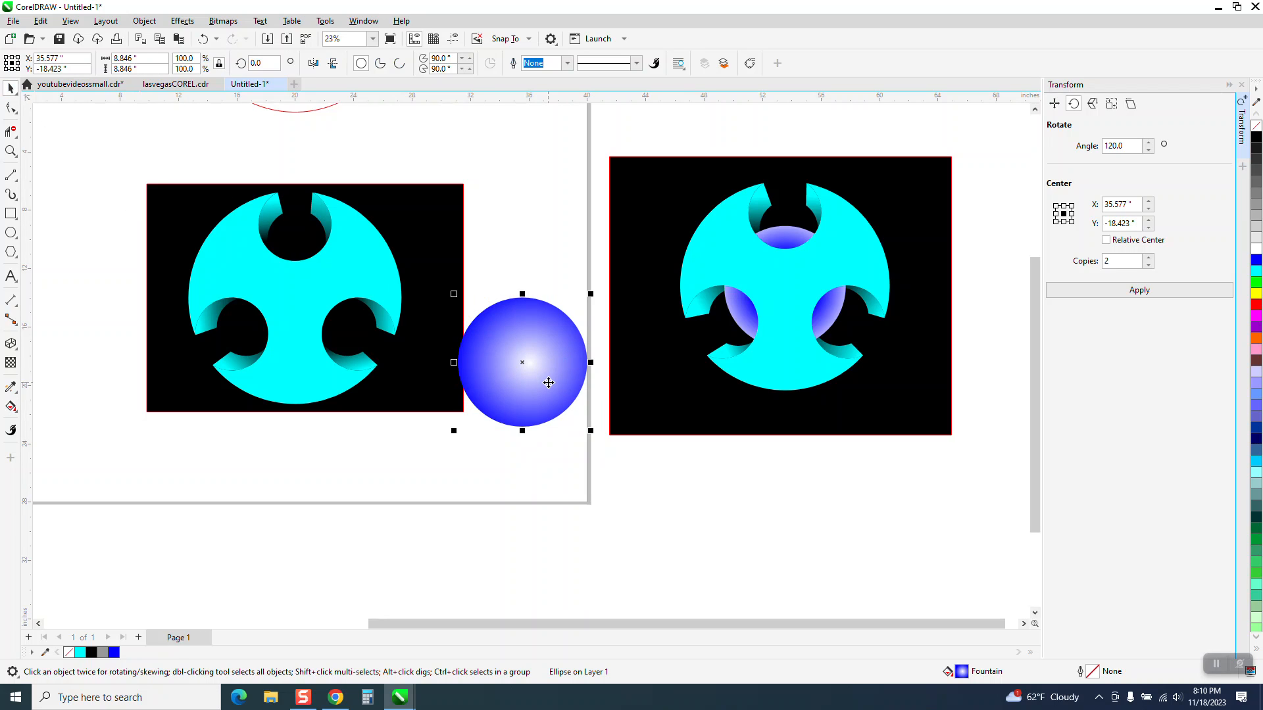
# Move the blue-and-white gradient circle onto the center of the cyan disc and send it to the back of the page.
pyautogui.moveTo(544, 358); pyautogui.dragTo(294, 293)
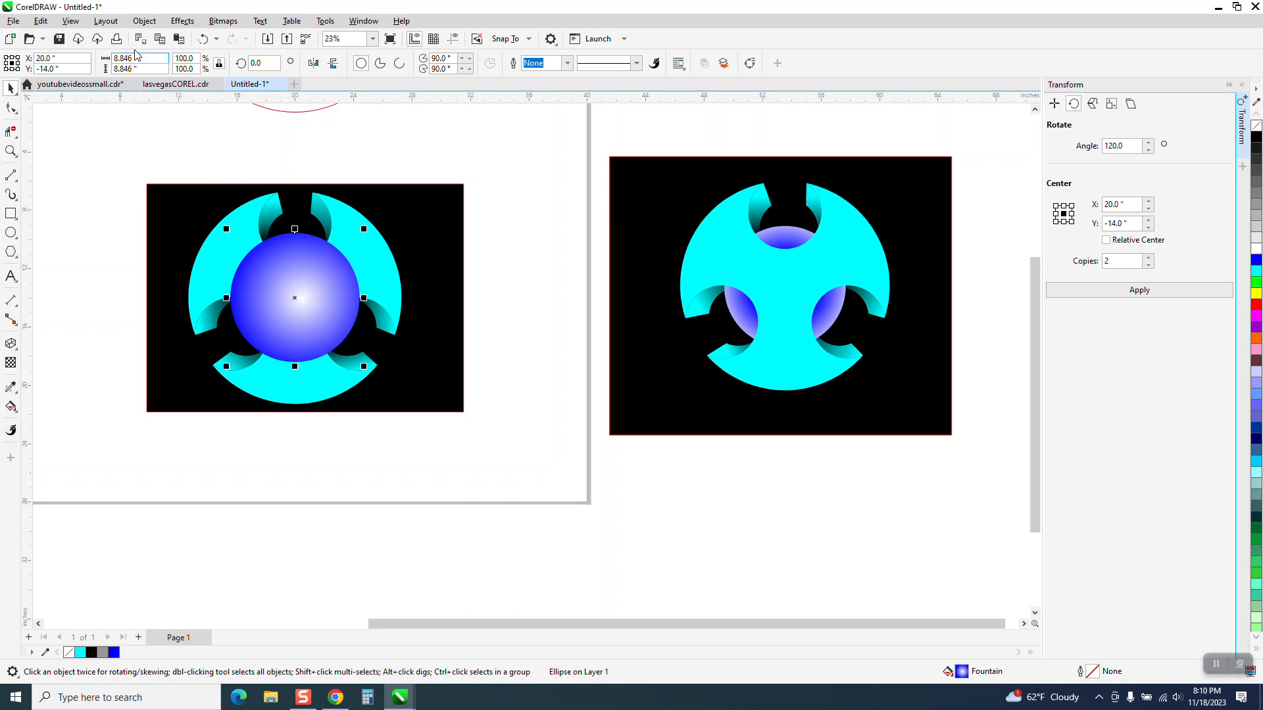
pyautogui.click(144, 21)
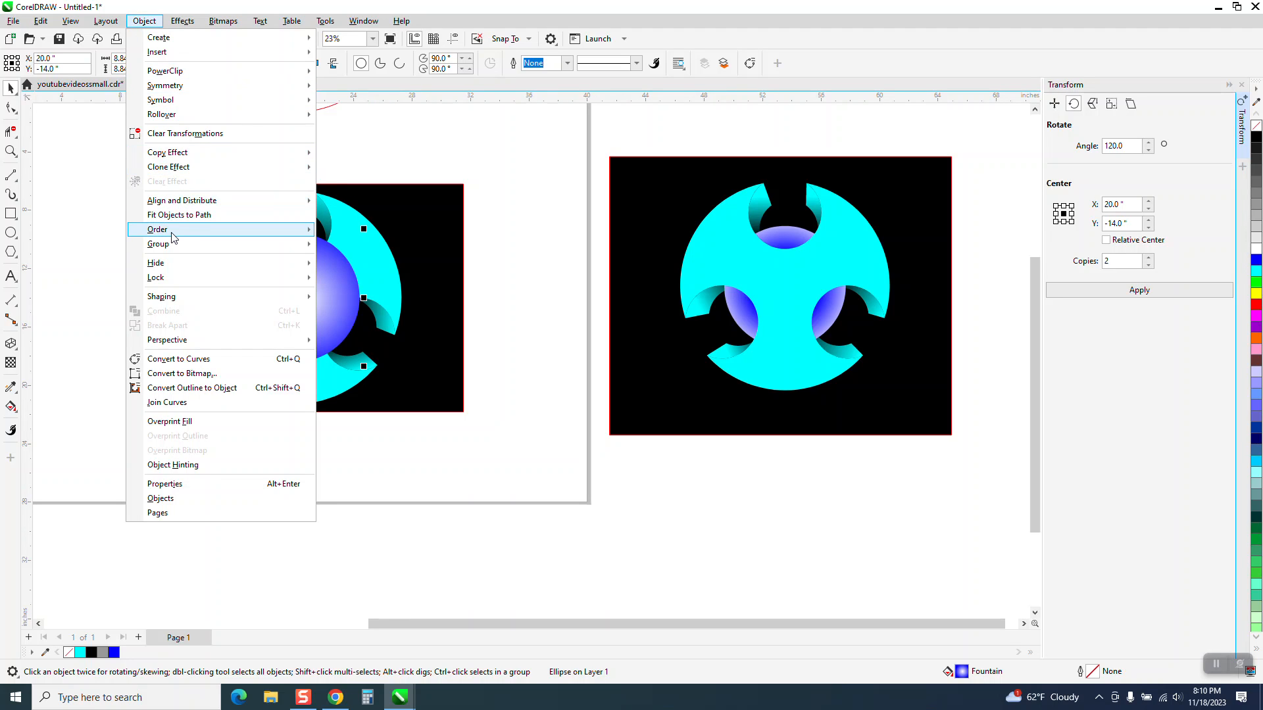
pyautogui.moveTo(173, 232)
pyautogui.click(335, 242)
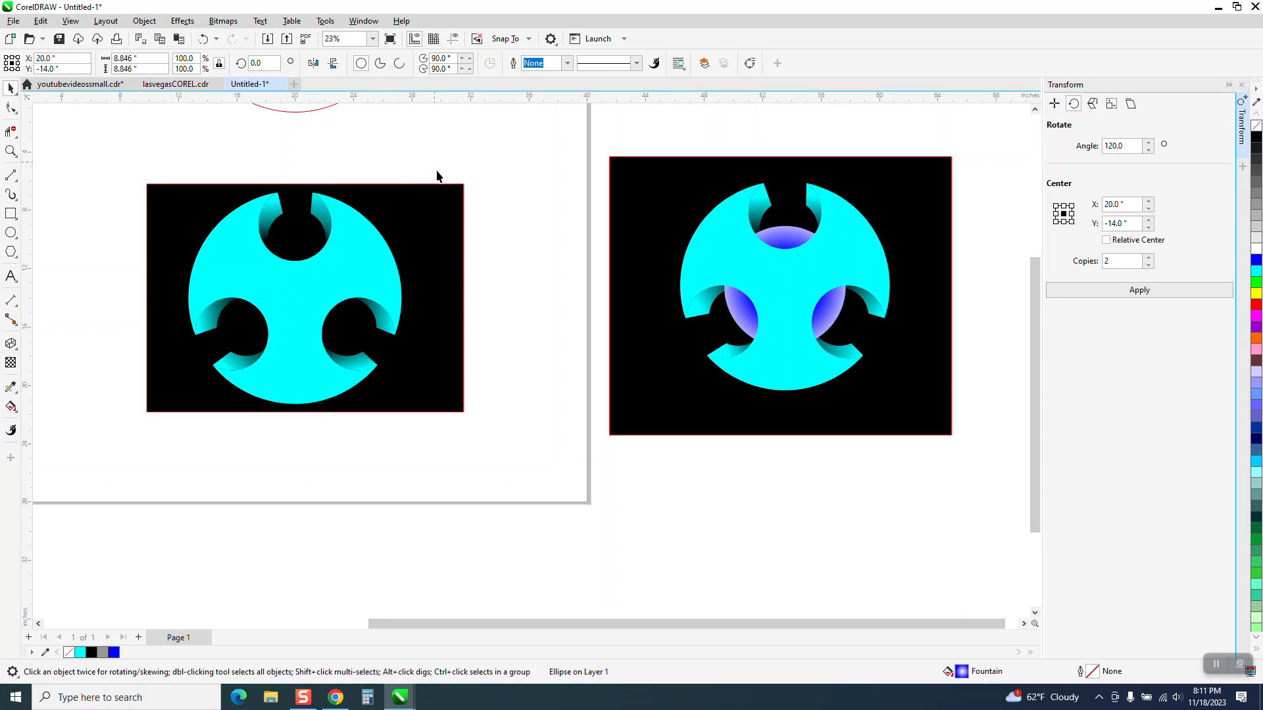
# Send the black rectangle to the back of the page, behind the gradient circle.
pyautogui.click(442, 206)
pyautogui.click(151, 21)
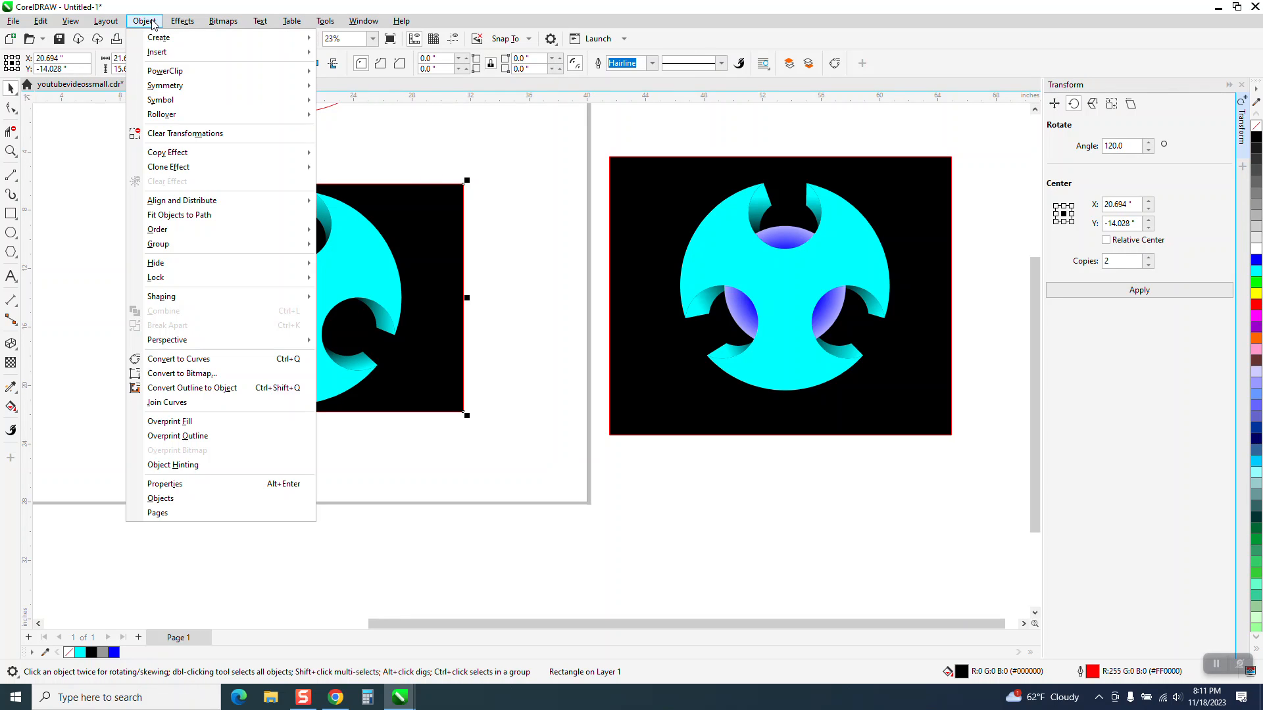
pyautogui.moveTo(197, 229)
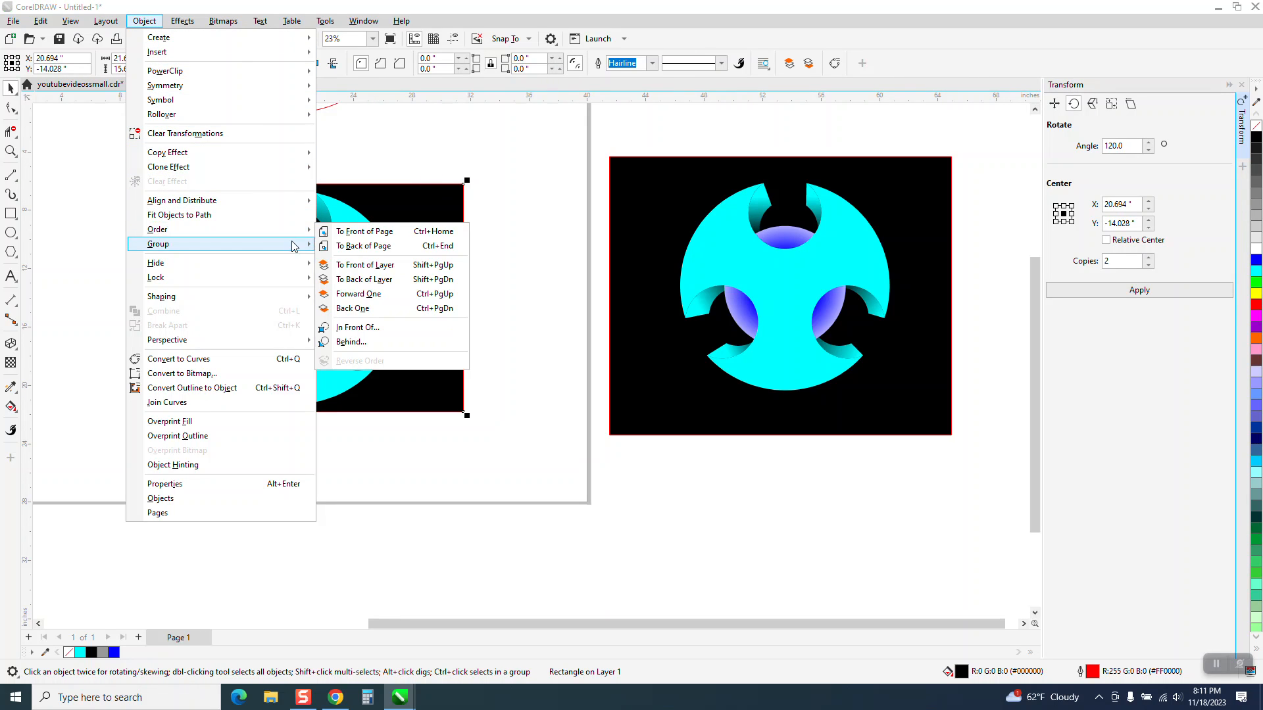
pyautogui.click(354, 243)
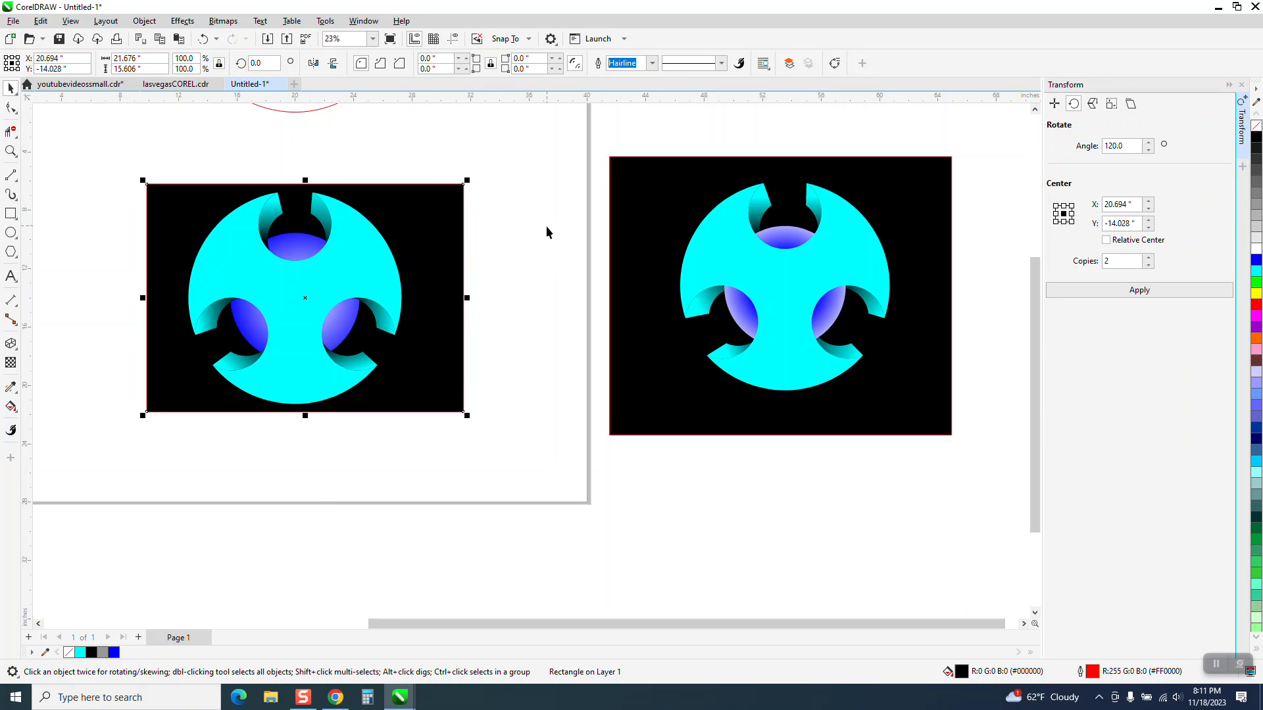
# Select all six shaded crescent pieces around the disc's three cutouts and group them.
pyautogui.click(10, 152)
pyautogui.moveTo(121, 178); pyautogui.dragTo(466, 408)
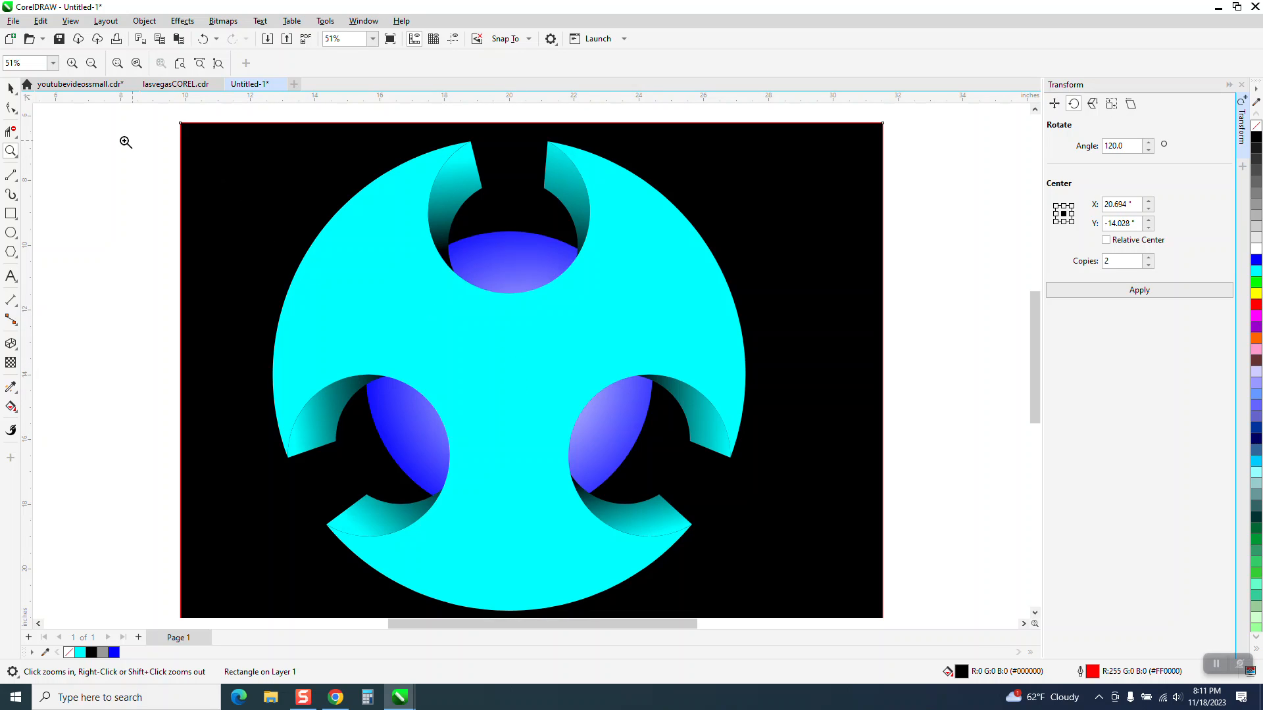
pyautogui.click(10, 88)
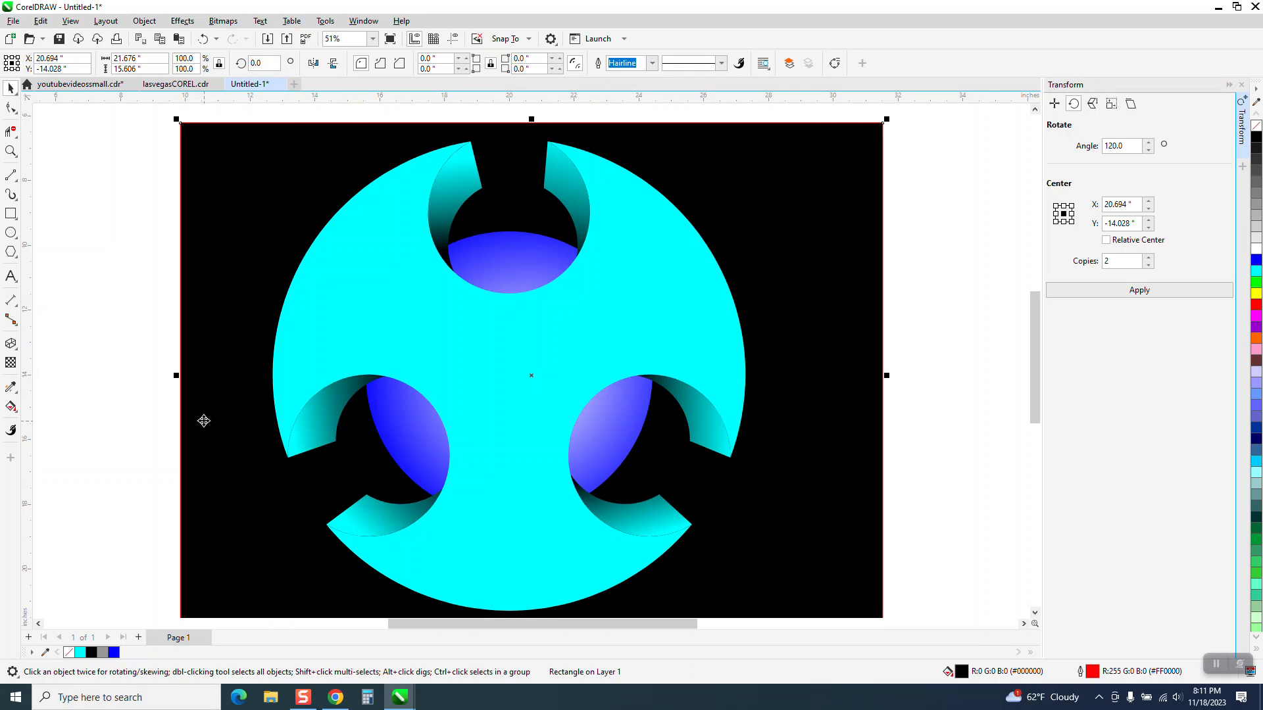
pyautogui.click(91, 219)
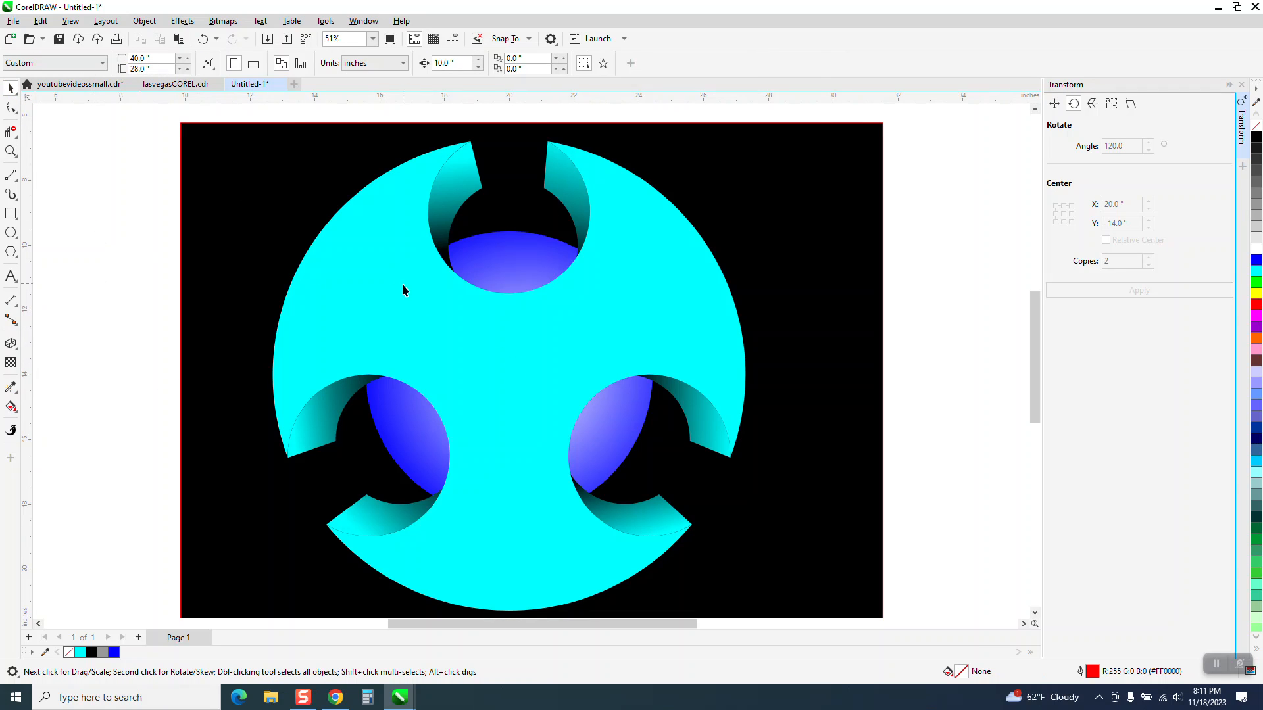
pyautogui.click(446, 257)
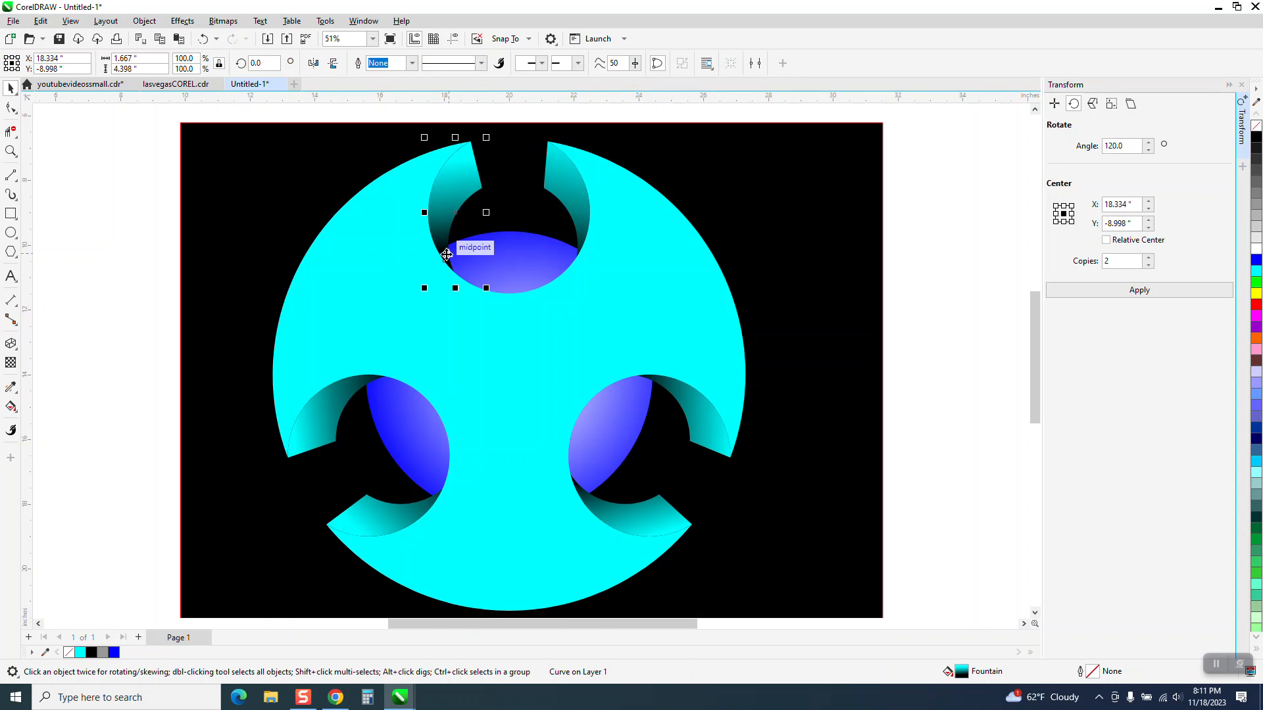
pyautogui.keyDown('shift'); pyautogui.click(355, 386); pyautogui.keyUp('shift')
pyautogui.keyDown('shift'); pyautogui.click(398, 517); pyautogui.keyUp('shift')
pyautogui.keyDown('shift'); pyautogui.click(633, 526); pyautogui.keyUp('shift')
pyautogui.keyDown('shift'); pyautogui.click(693, 419); pyautogui.keyUp('shift')
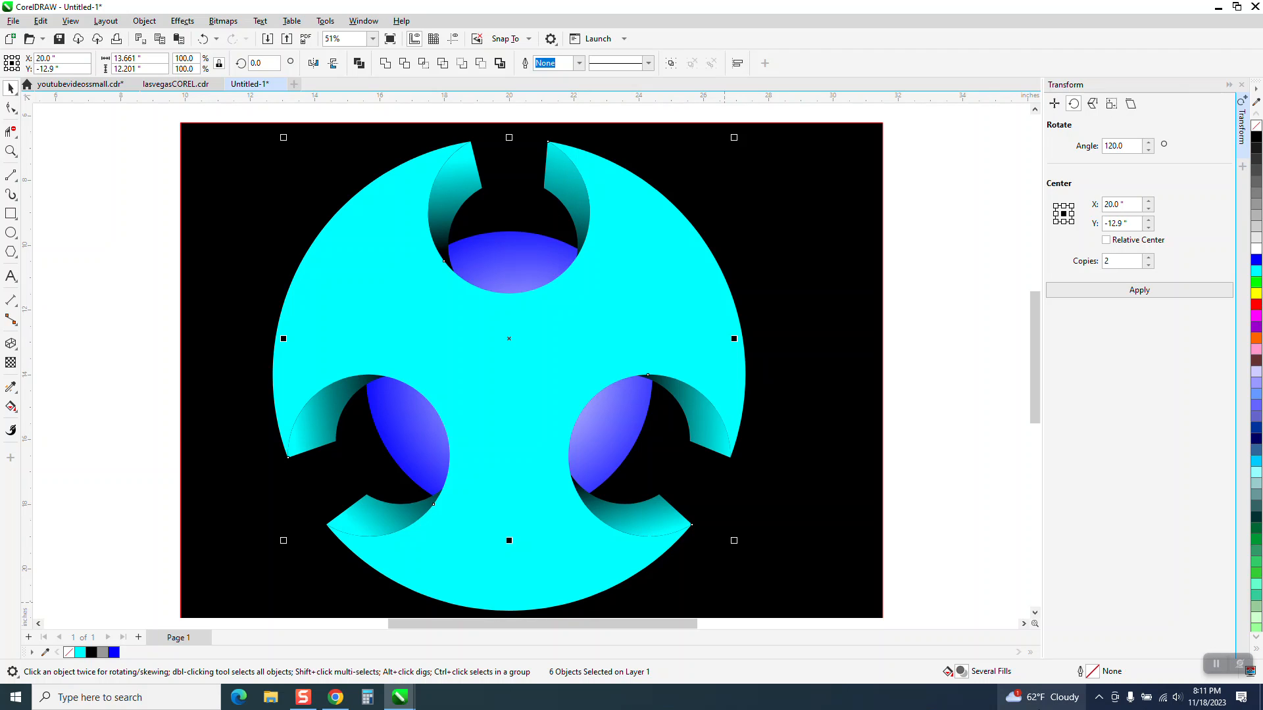
pyautogui.hotkey('ctrl', 'g')
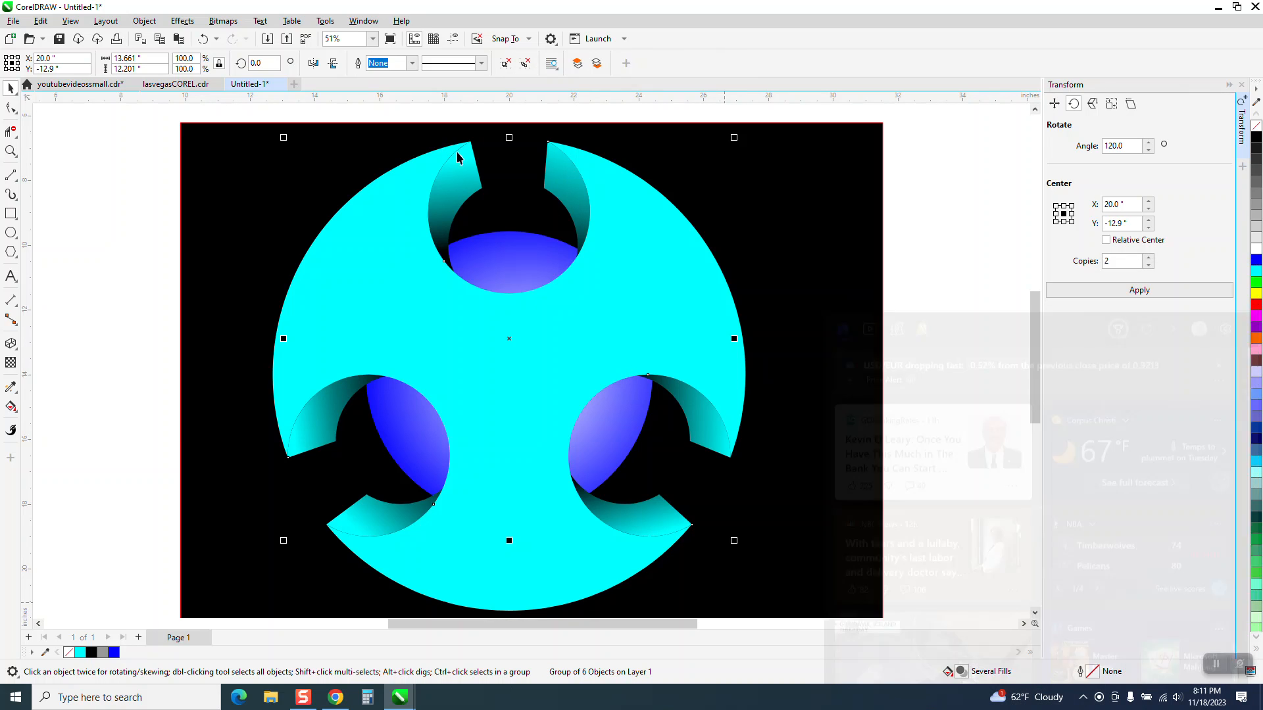
# Send the group of shaded crescent pieces to the back of the page, behind the gradient circle.
pyautogui.click(146, 21)
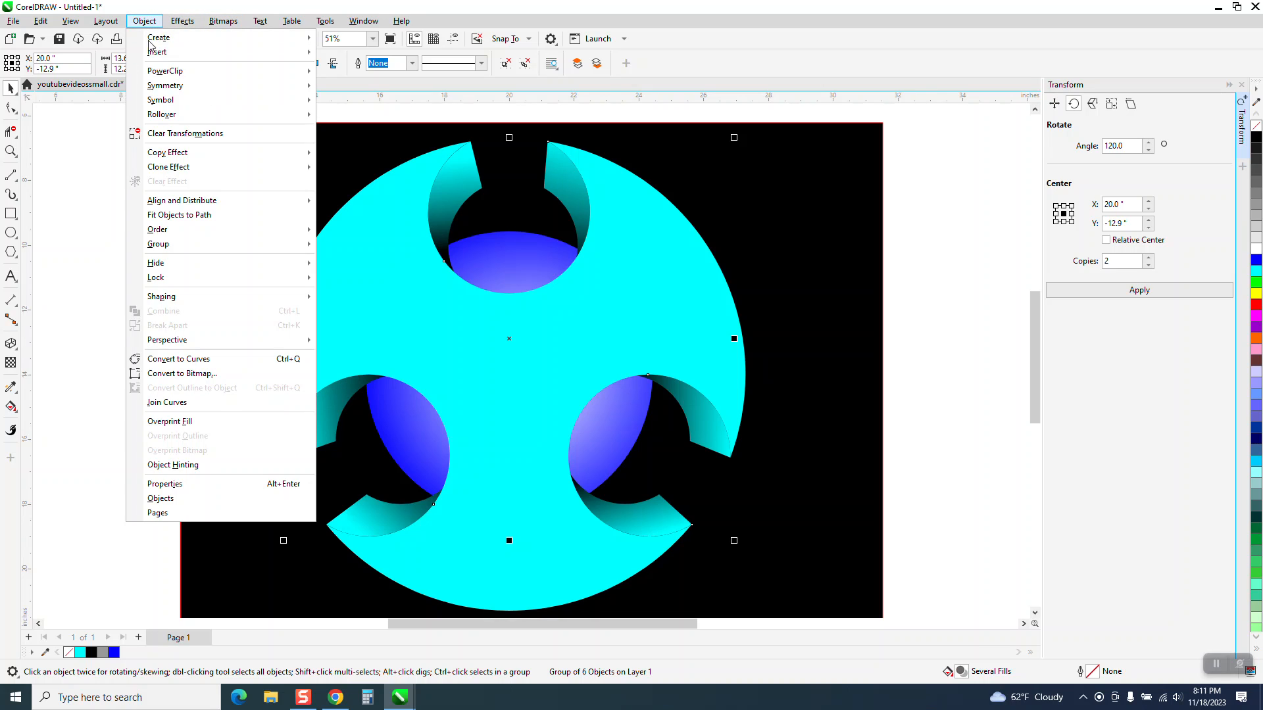
pyautogui.moveTo(172, 232)
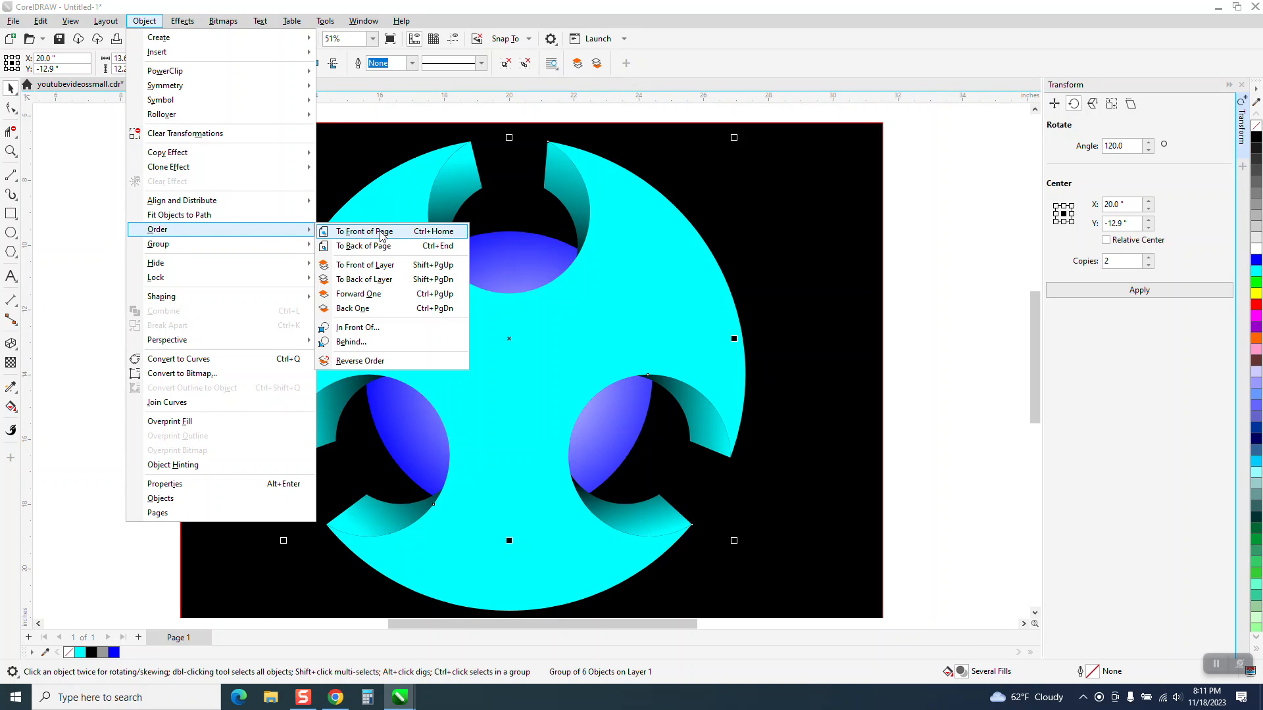
pyautogui.click(379, 247)
# Send the black background rectangle to the back of the page, behind the grouped crescent pieces.
pyautogui.click(830, 228)
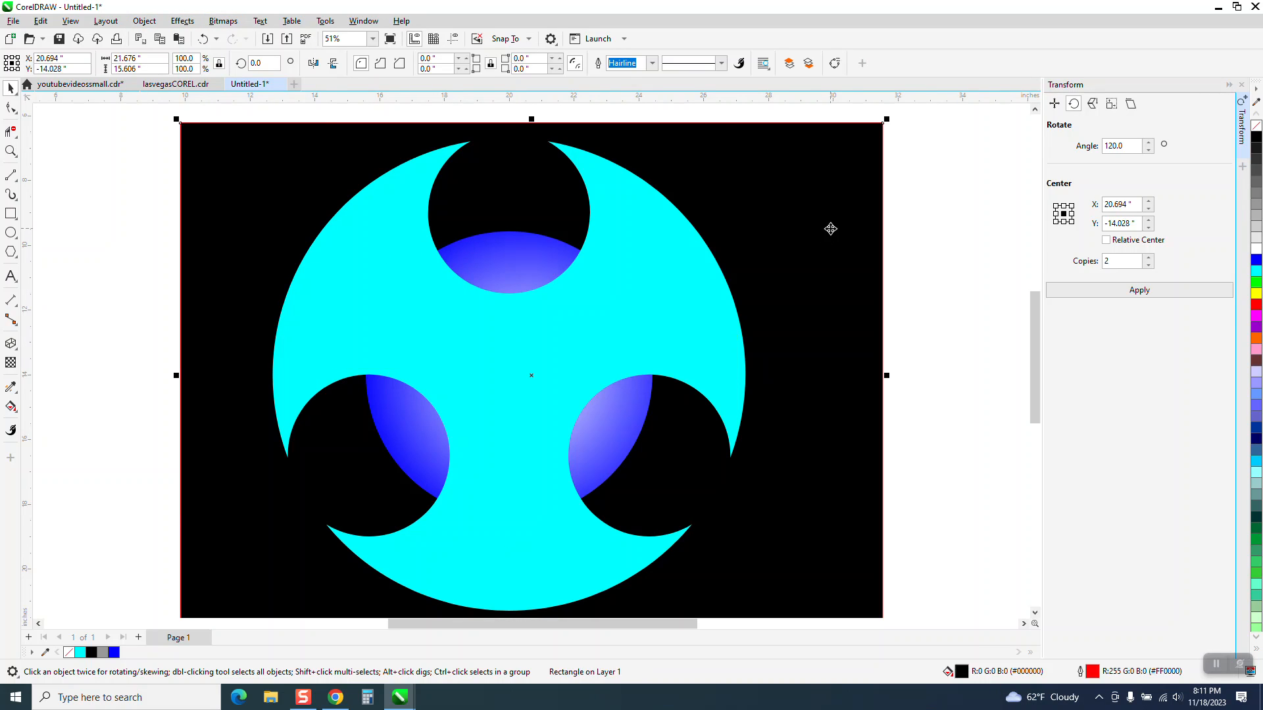
pyautogui.click(144, 21)
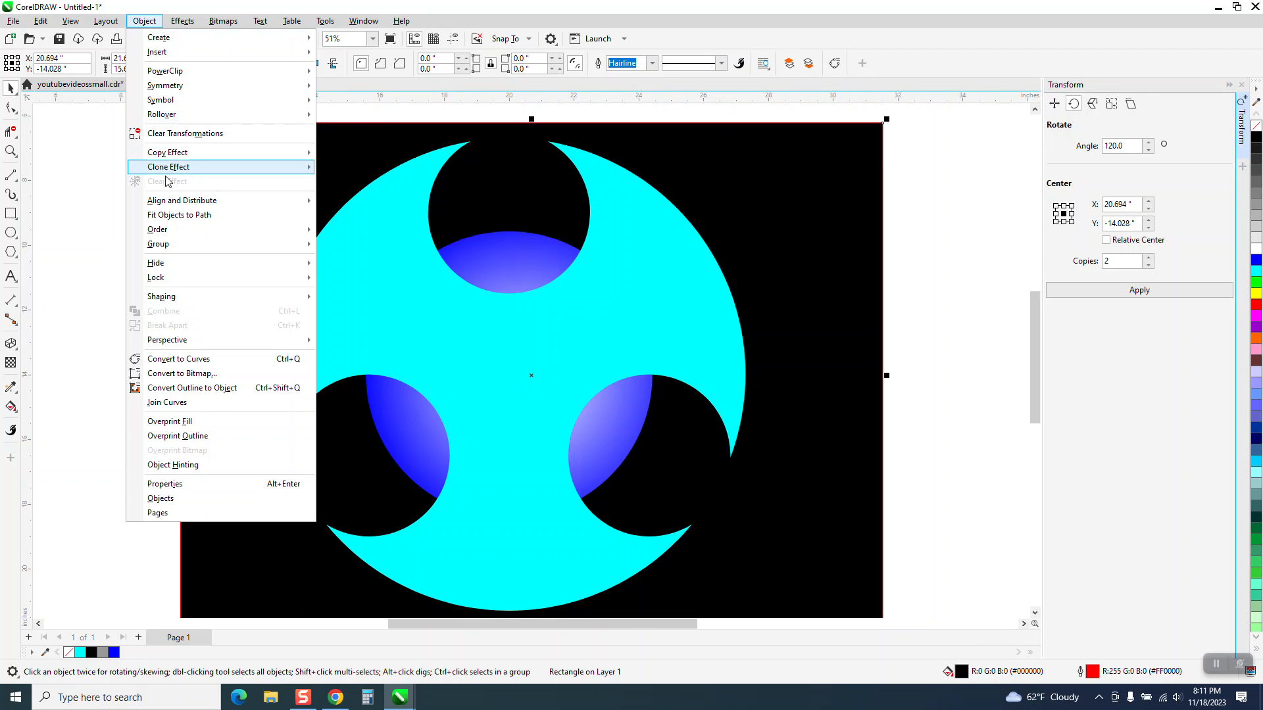
pyautogui.moveTo(171, 235)
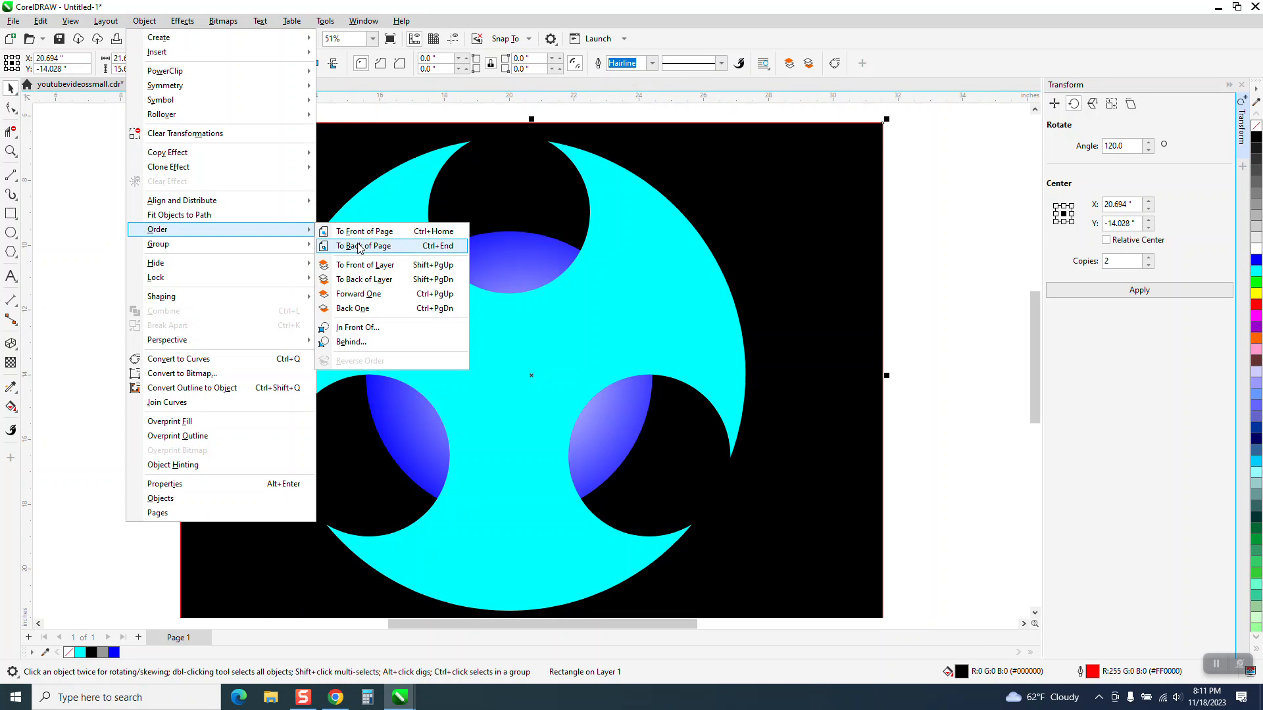
pyautogui.click(361, 248)
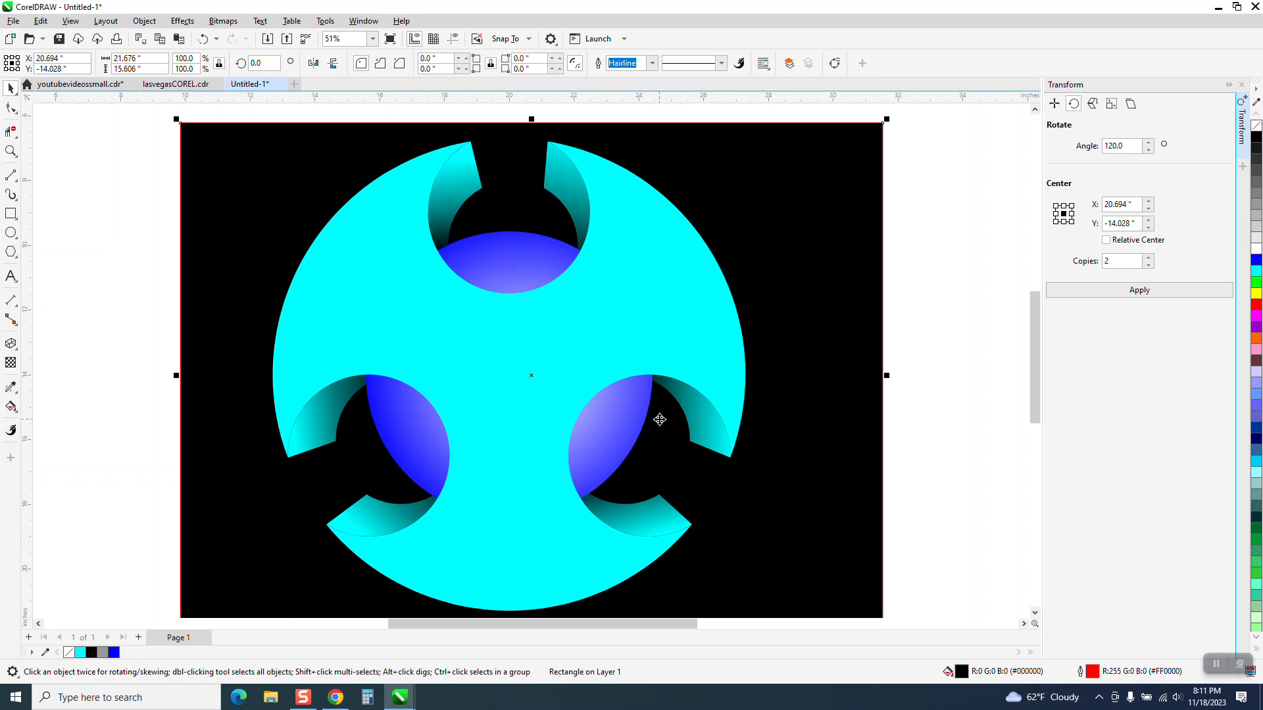
pyautogui.rightClick(686, 396)
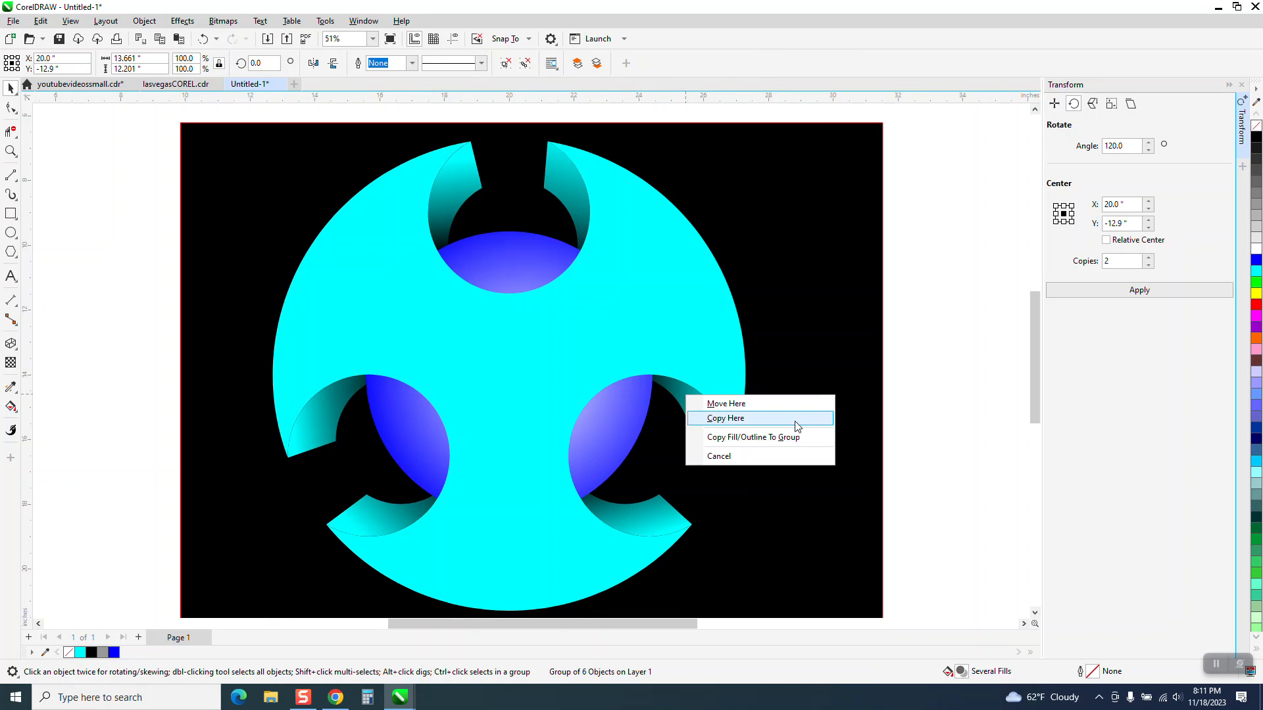
pyautogui.press('Escape')
# Extend the gradient circle's fountain fill slightly outward, add a white color node near its center and shift the center slightly down and left.
pyautogui.keyDown('ctrl'); pyautogui.click(511, 275); pyautogui.keyUp('ctrl')
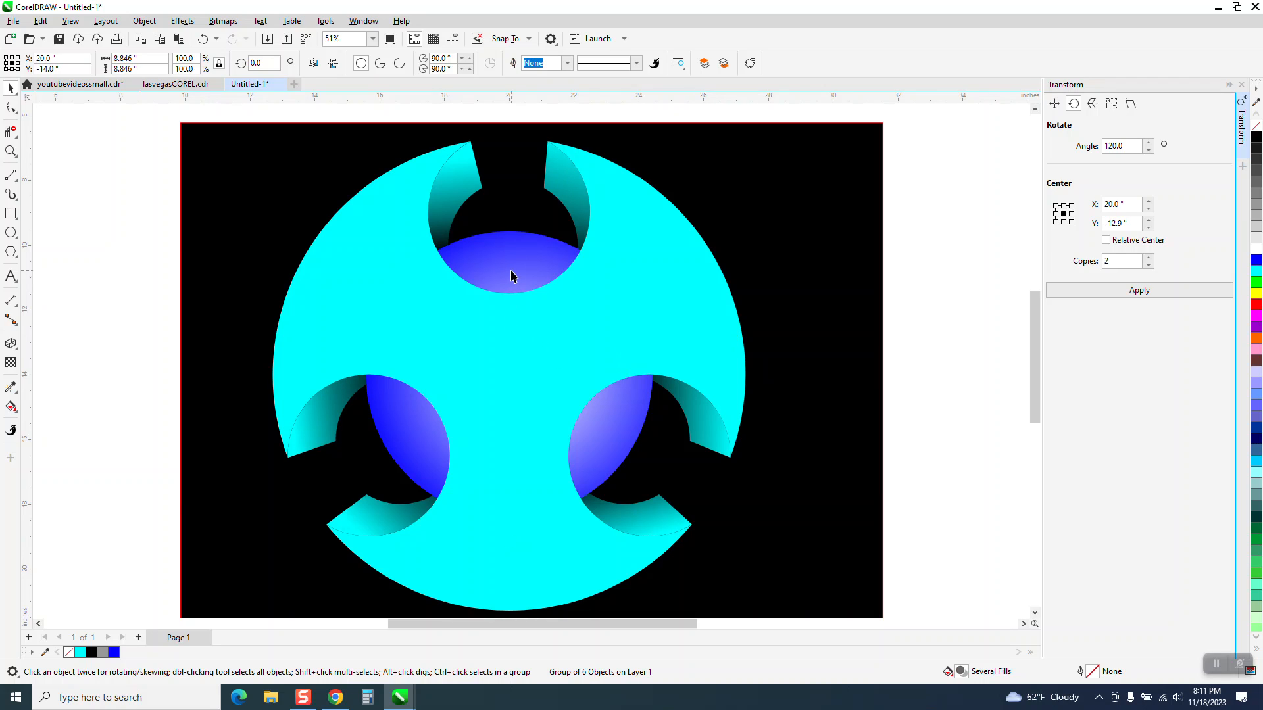
pyautogui.click(11, 409)
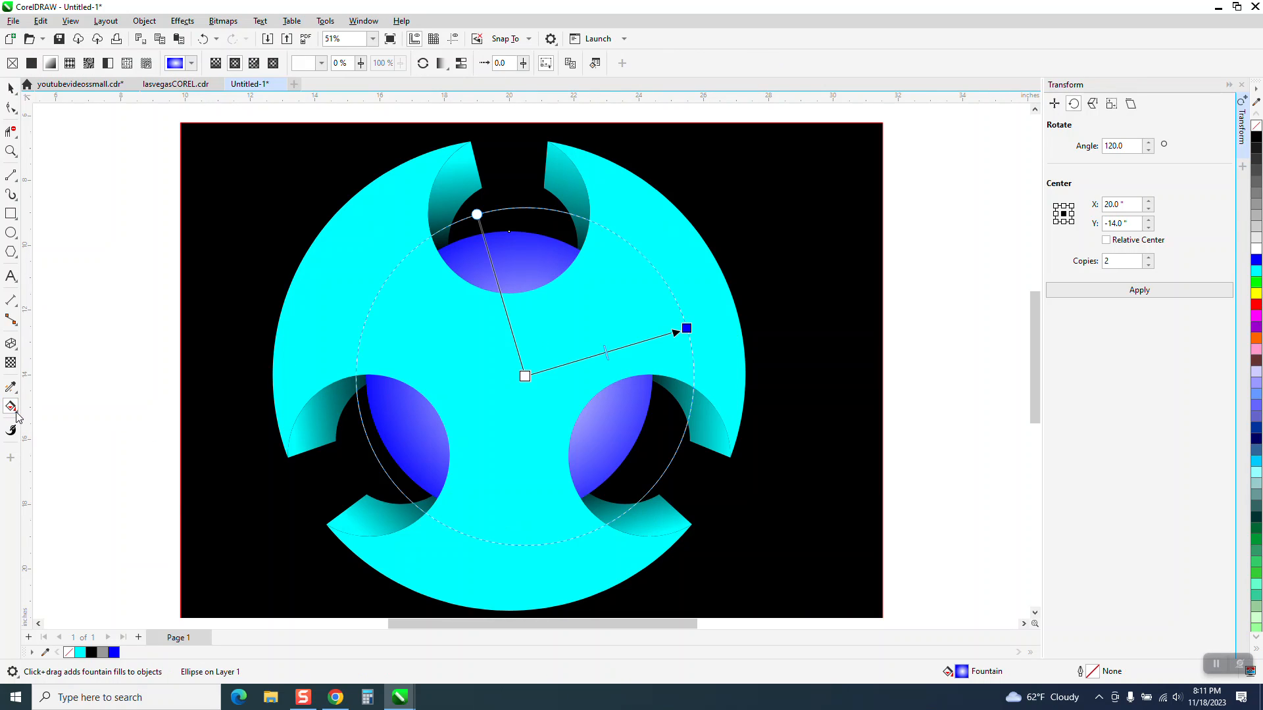
pyautogui.moveTo(687, 331)
pyautogui.mouseDown()
pyautogui.moveTo(656, 342)
pyautogui.moveTo(699, 319)
pyautogui.mouseUp()
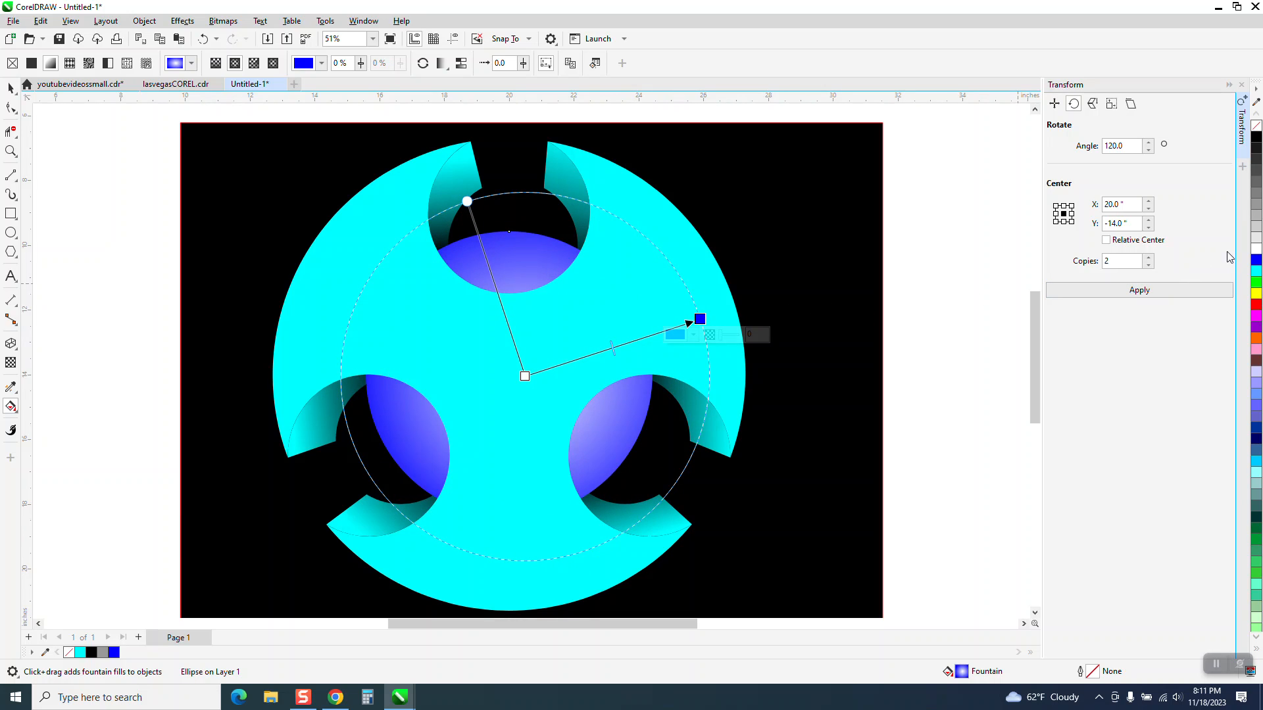
pyautogui.moveTo(572, 365); pyautogui.dragTo(519, 383)
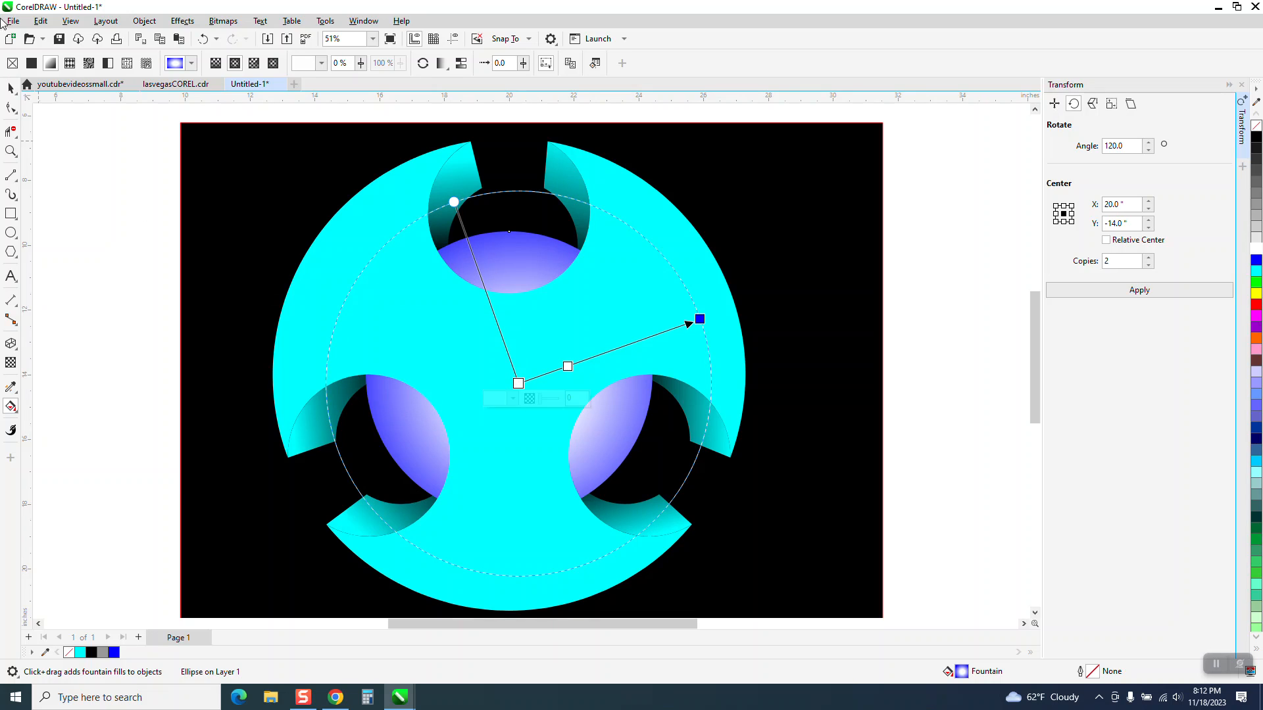
pyautogui.click(11, 88)
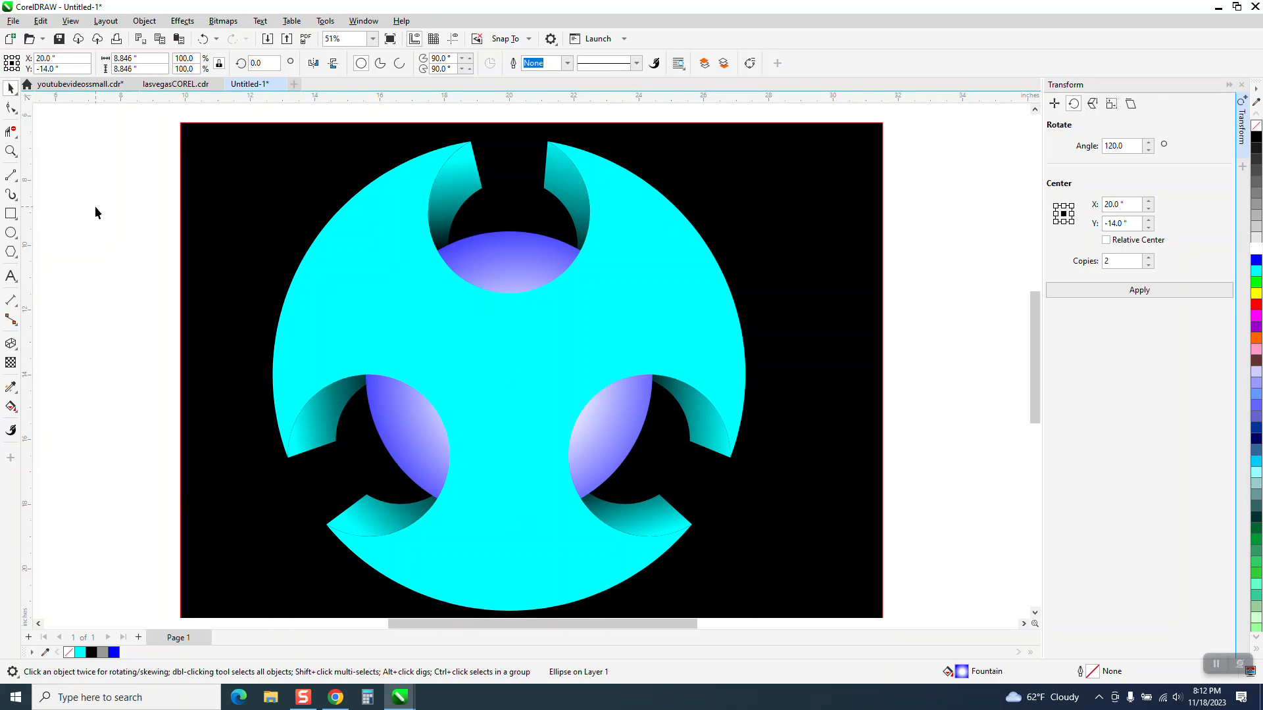
pyautogui.click(95, 212)
pyautogui.scroll(-3, 632, 225)
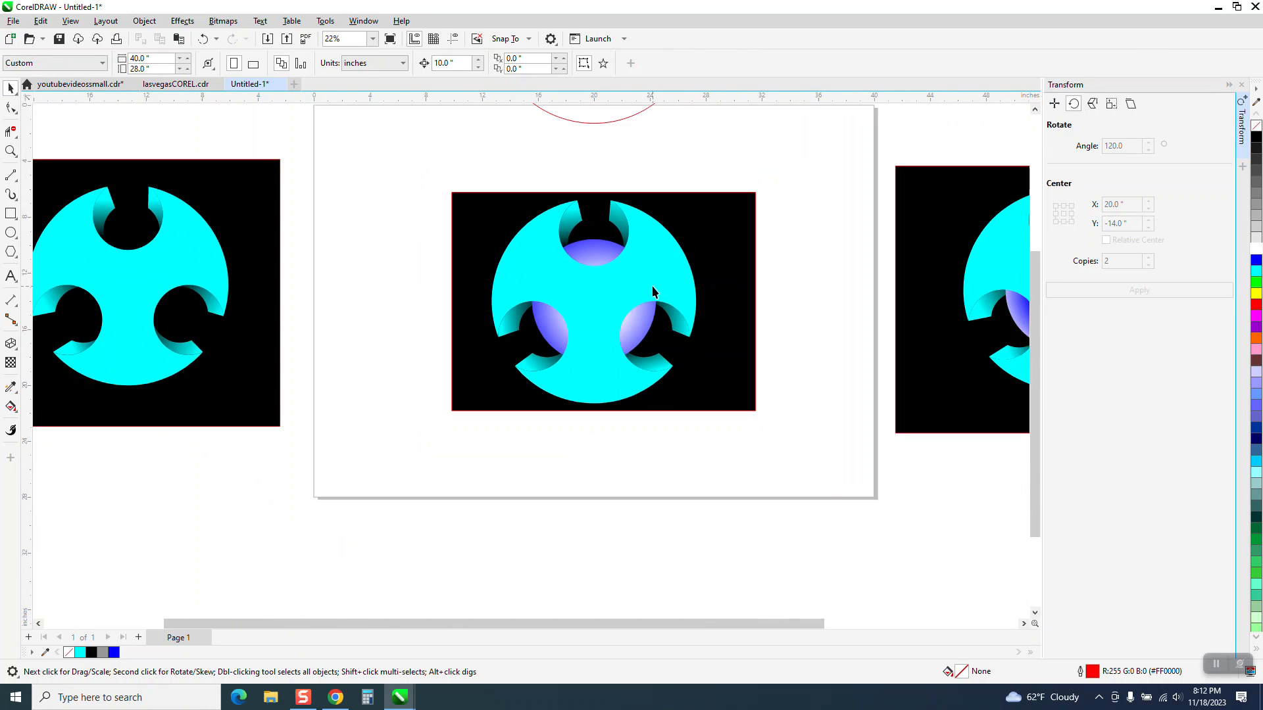
pyautogui.scroll(-1, 654, 292)
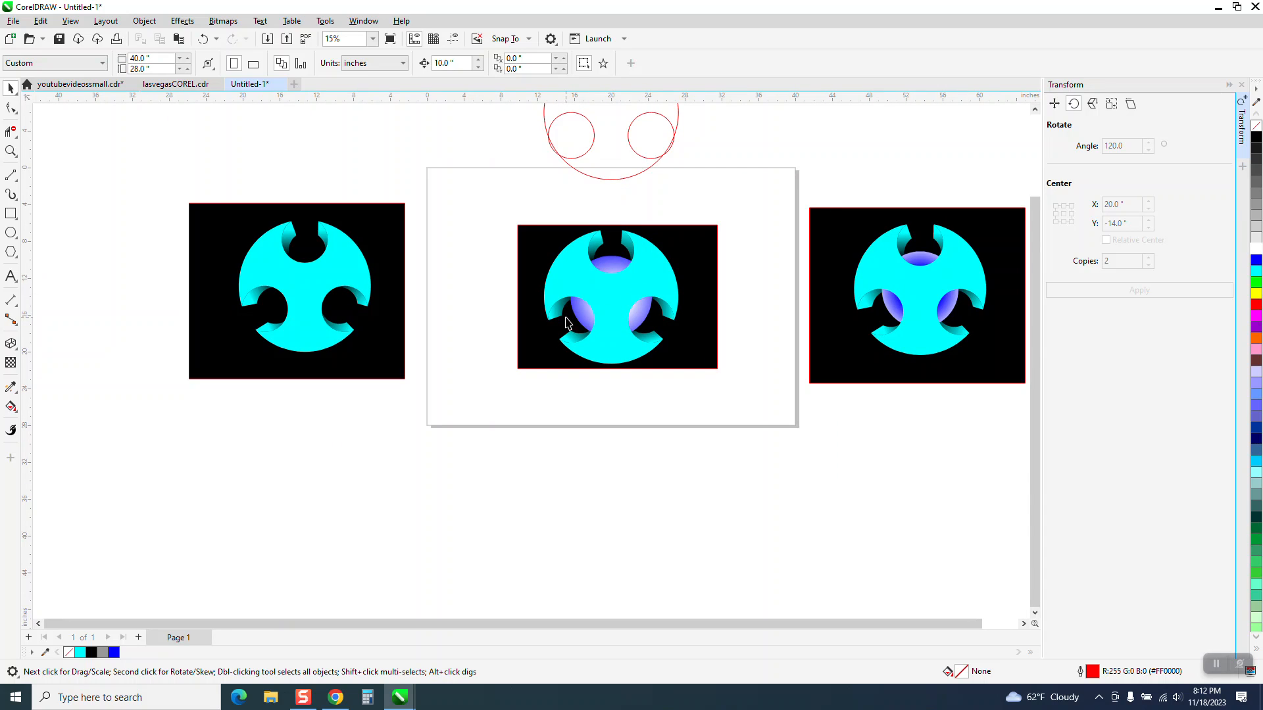